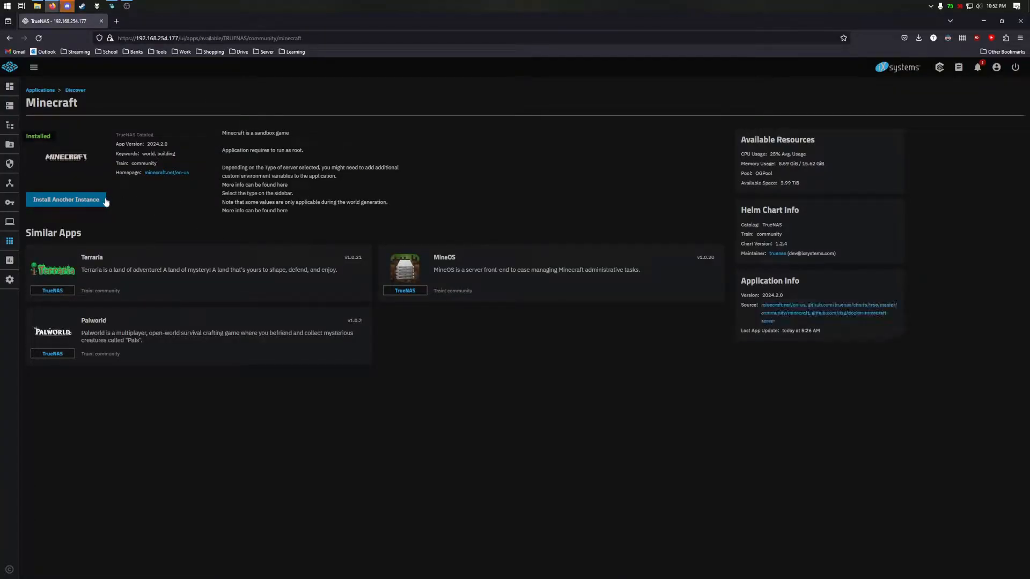
- Open the Minecraft chart's truenas/charts GitHub source in a background tab
middle_click(841, 305)
- Go from the chart 1.2.4 README to the itzg docs' Auto CurseForge page, then return to TrueNAS
left_click(172, 25)
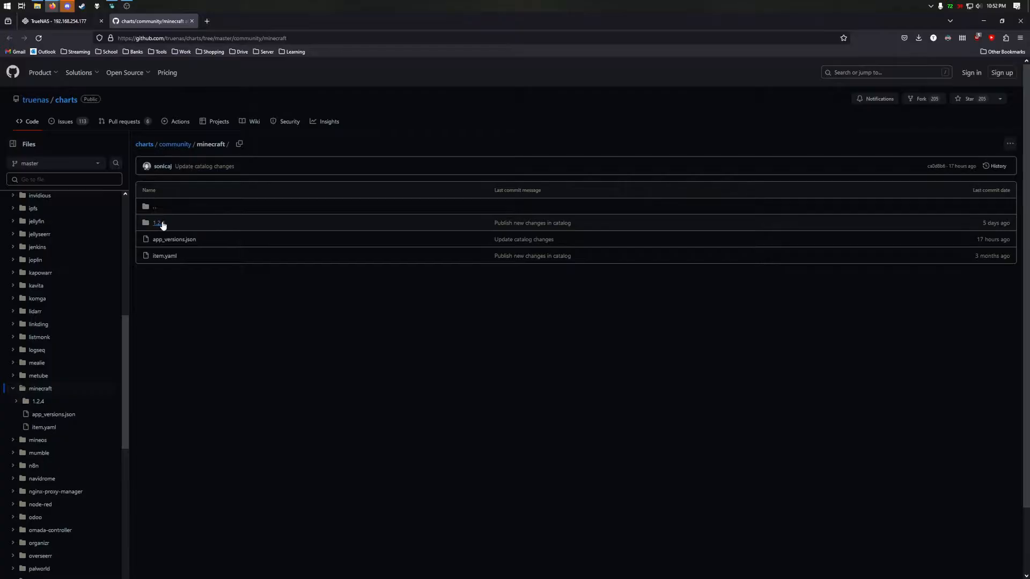
left_click(161, 224)
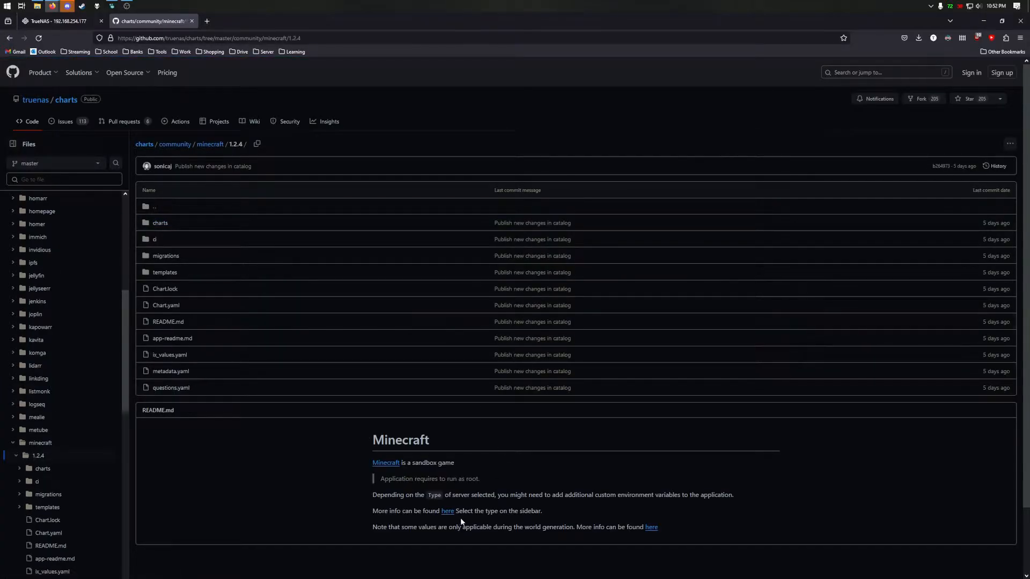
left_click(450, 512)
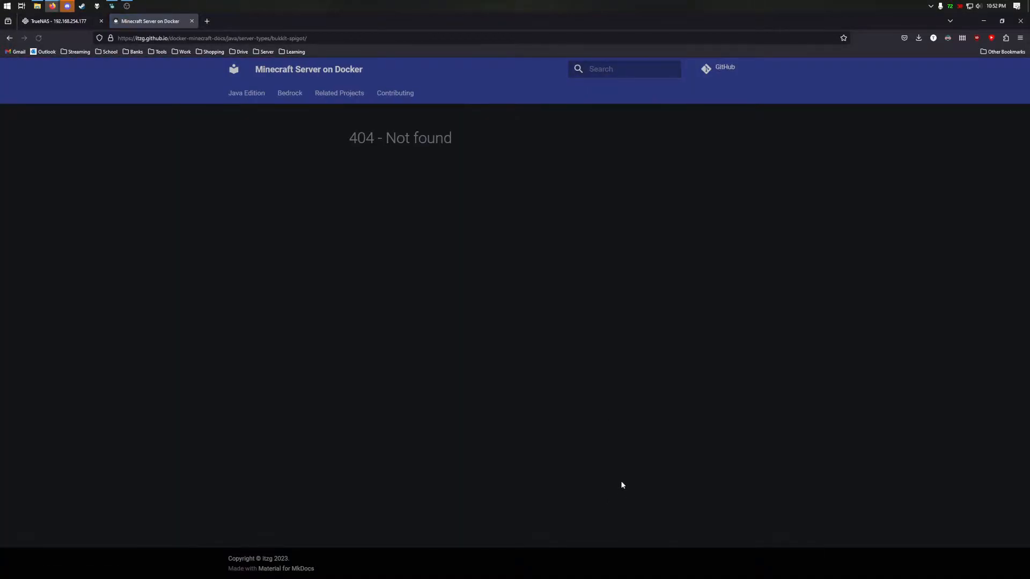
left_click(243, 97)
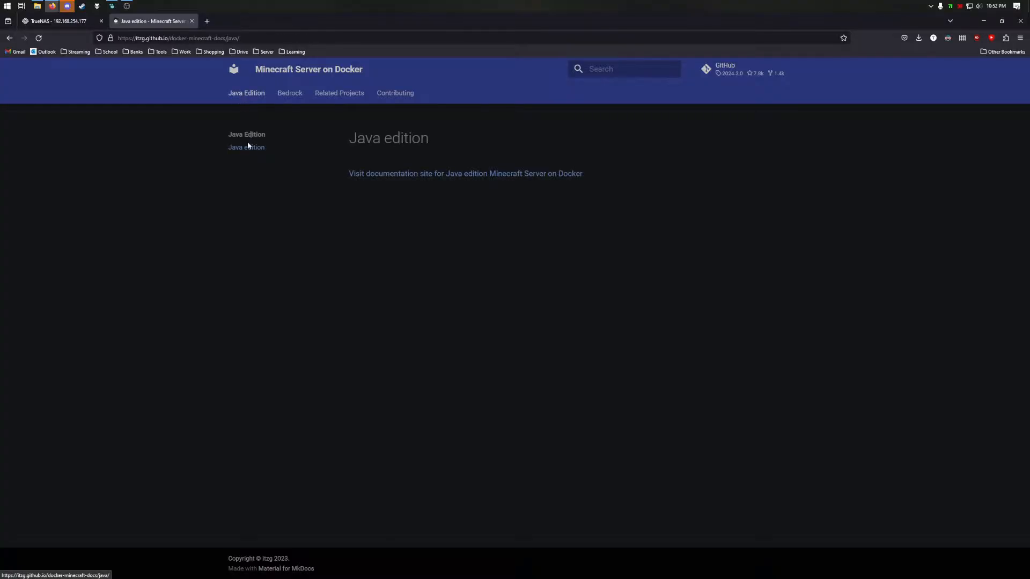
left_click(396, 175)
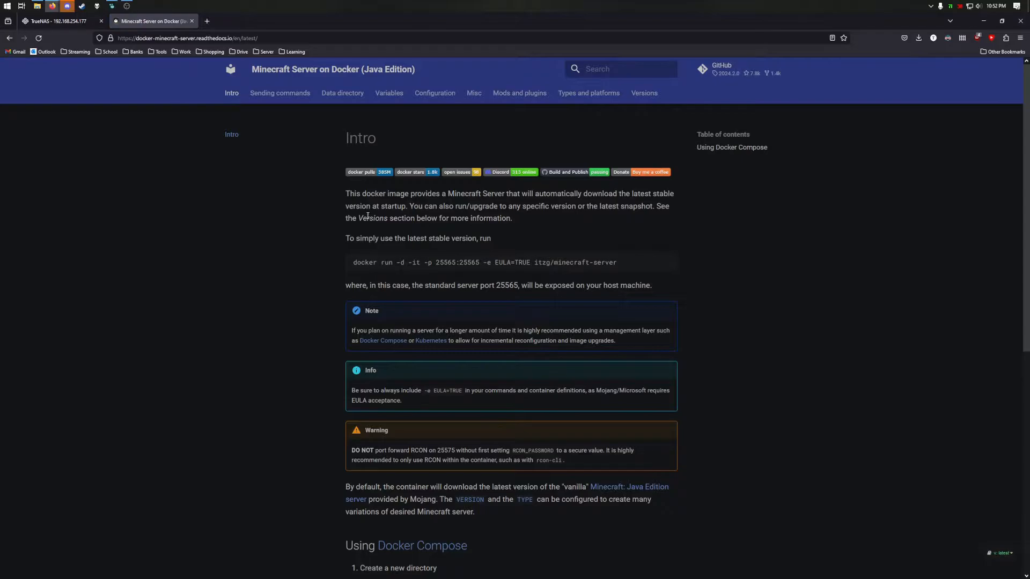
left_click(517, 95)
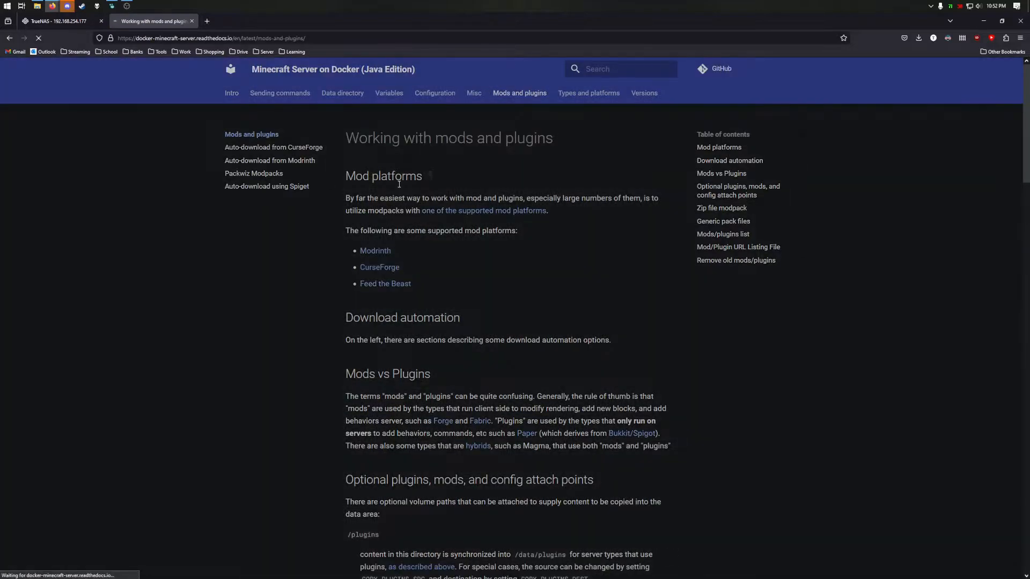
left_click(380, 267)
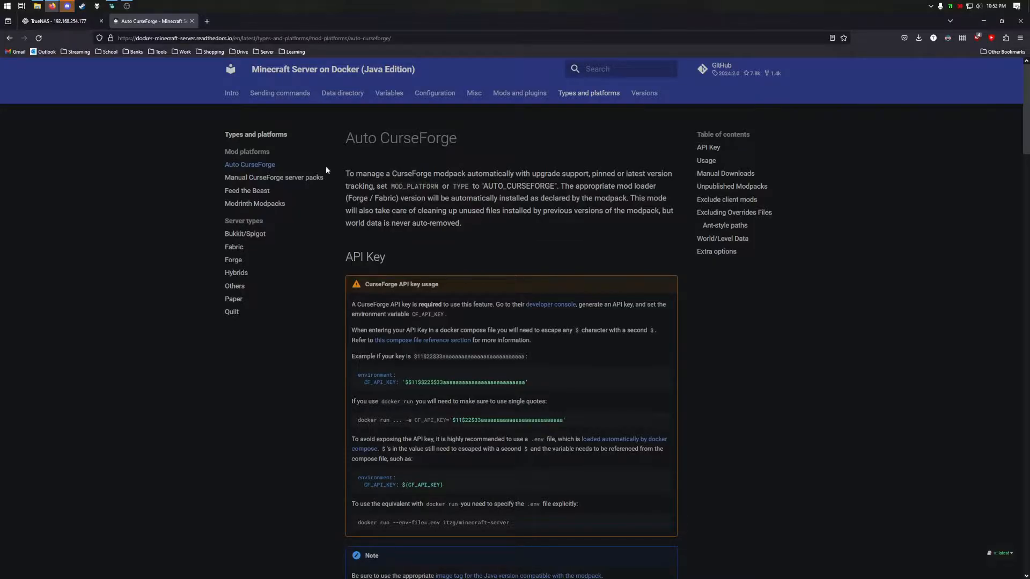
left_click(53, 23)
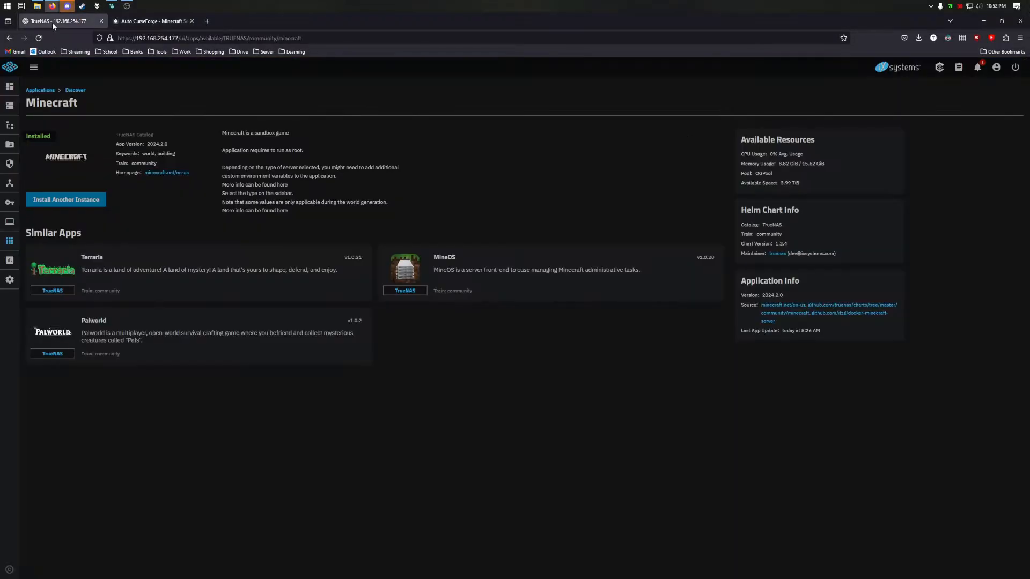
- Start another Minecraft instance named minecraft-all-the-mods-8 and accept the EULA
left_click(69, 201)
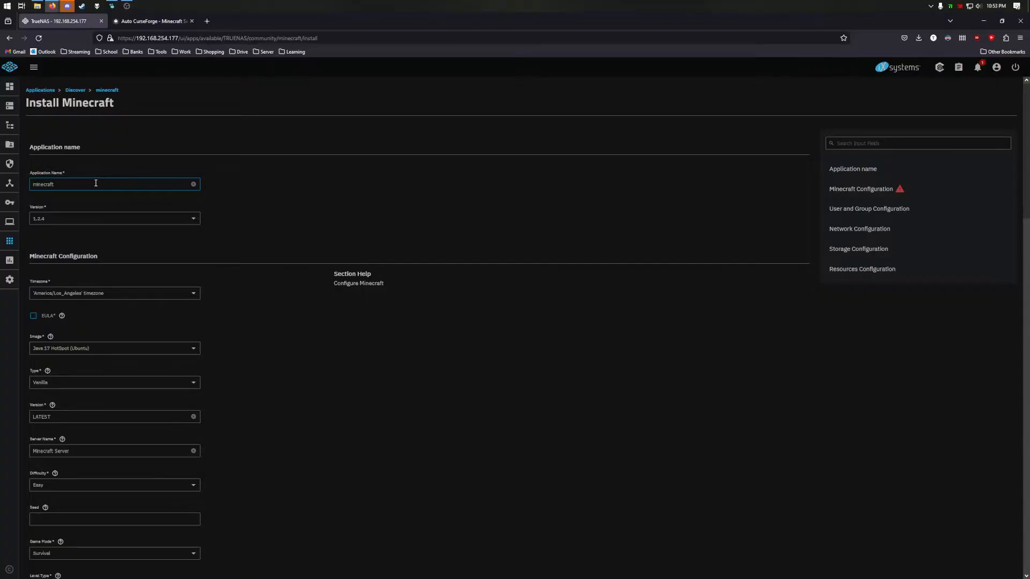
type("A")
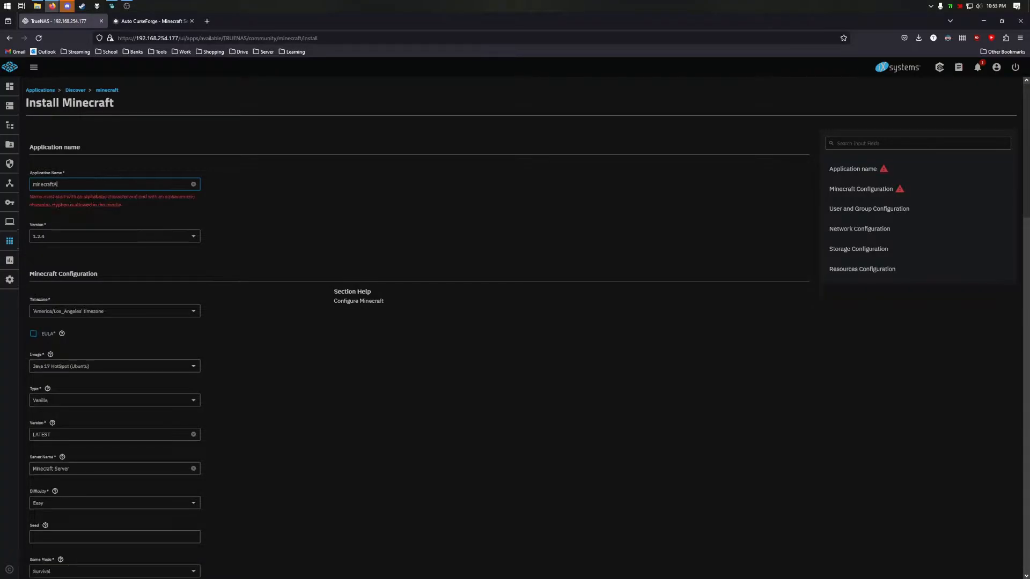
key("BackSpace")
type("-all-the-mods-8")
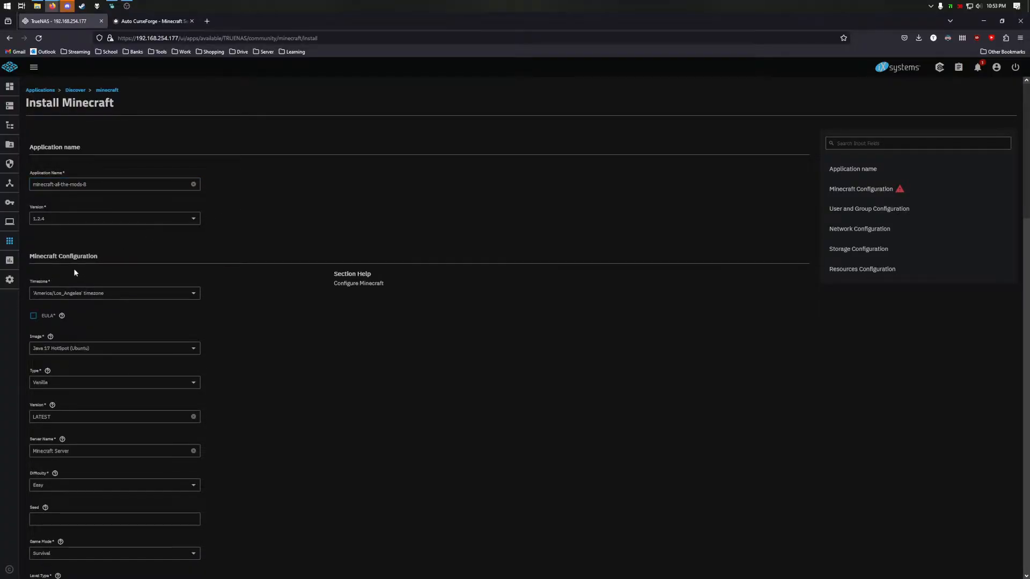
left_click(34, 316)
- Set the server type to Auto CurseForge and the version to 1.19.2
left_click(50, 384)
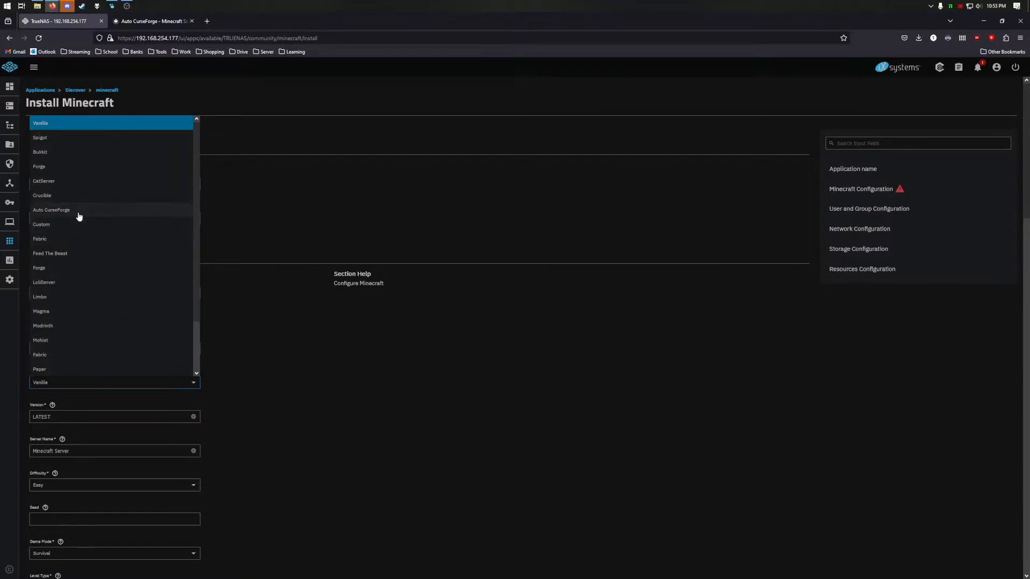
left_click(78, 211)
scroll(55, 244, "down", 3)
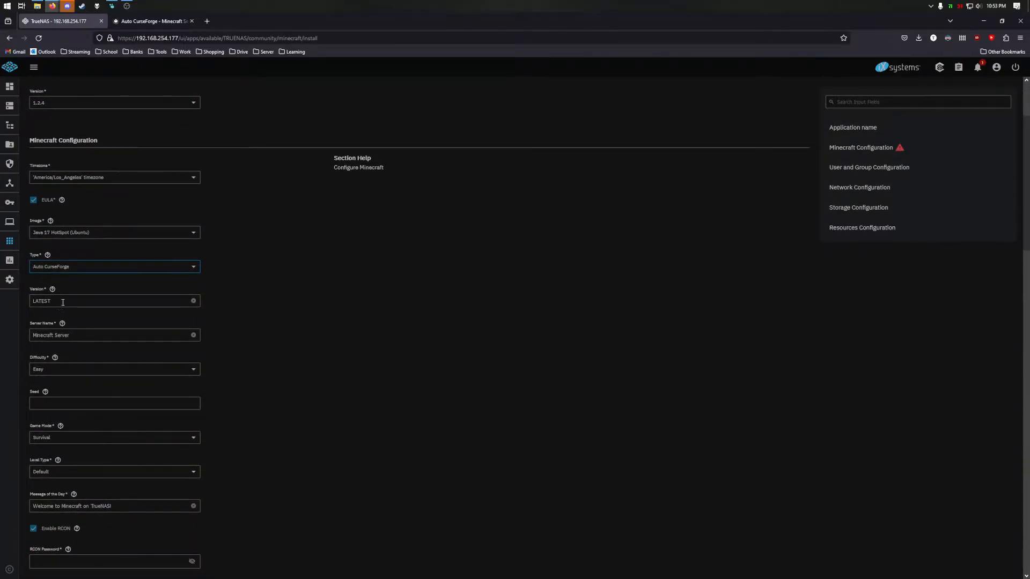
double_click(63, 301)
type("1.19.2")
- Enter an RCON password and enable Allow Flight
scroll(84, 342, "down", 3)
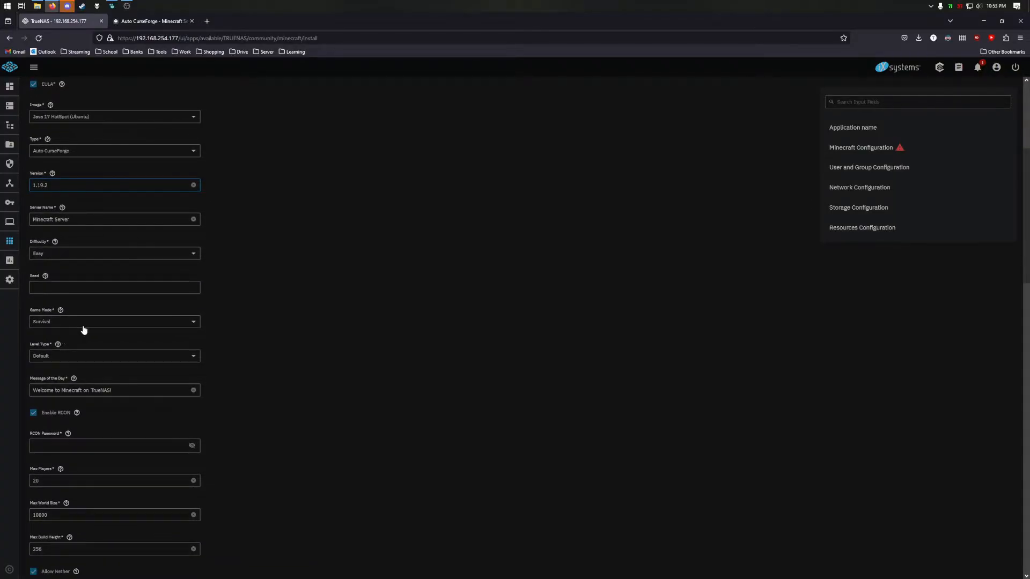
scroll(89, 378, "down", 2)
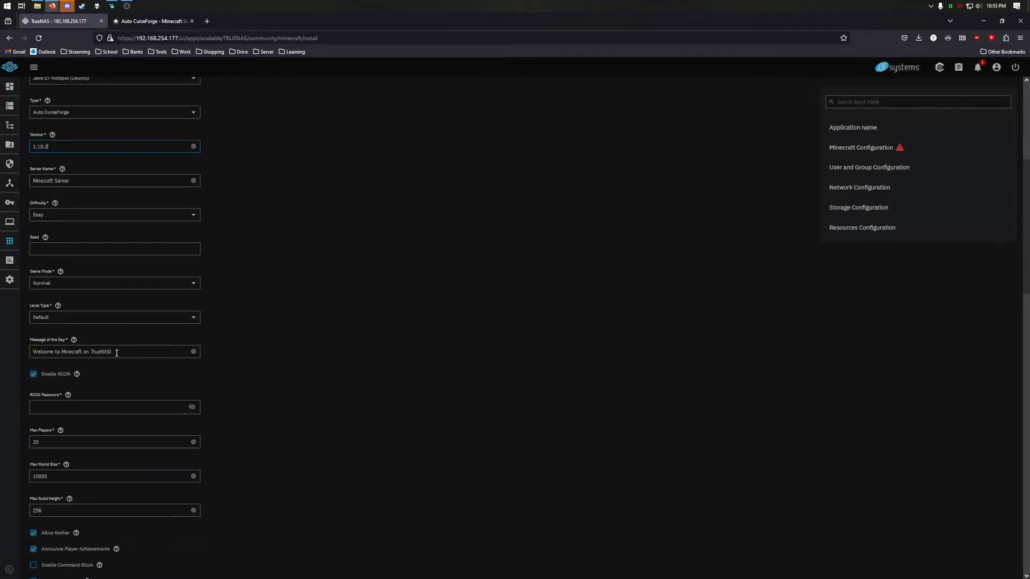
scroll(94, 361, "down", 1)
left_click(80, 330)
type("****")
scroll(173, 388, "down", 3)
scroll(79, 374, "down", 2)
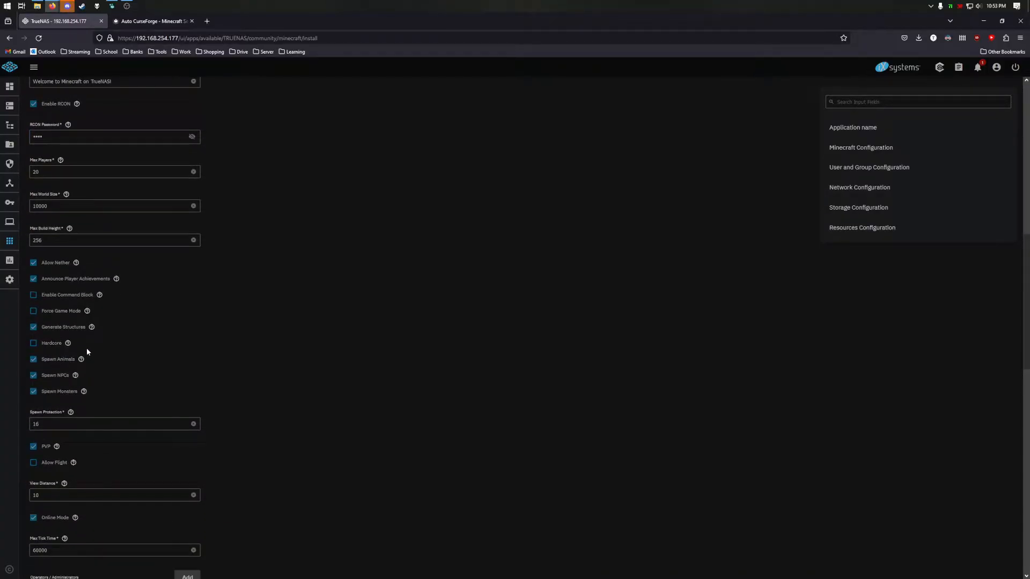
scroll(128, 321, "down", 5)
left_click(58, 271)
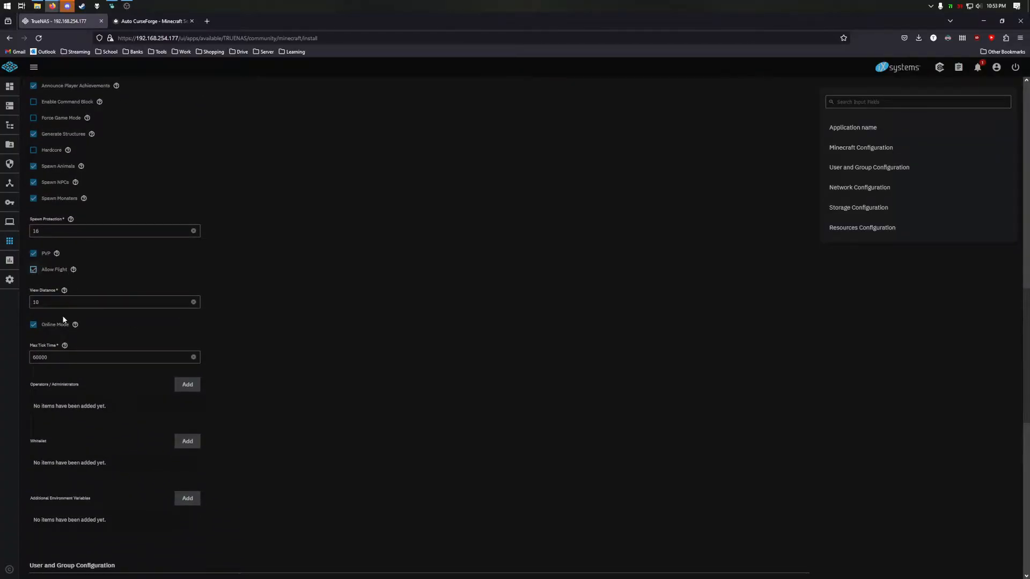
scroll(76, 410, "down", 2)
scroll(95, 384, "down", 1)
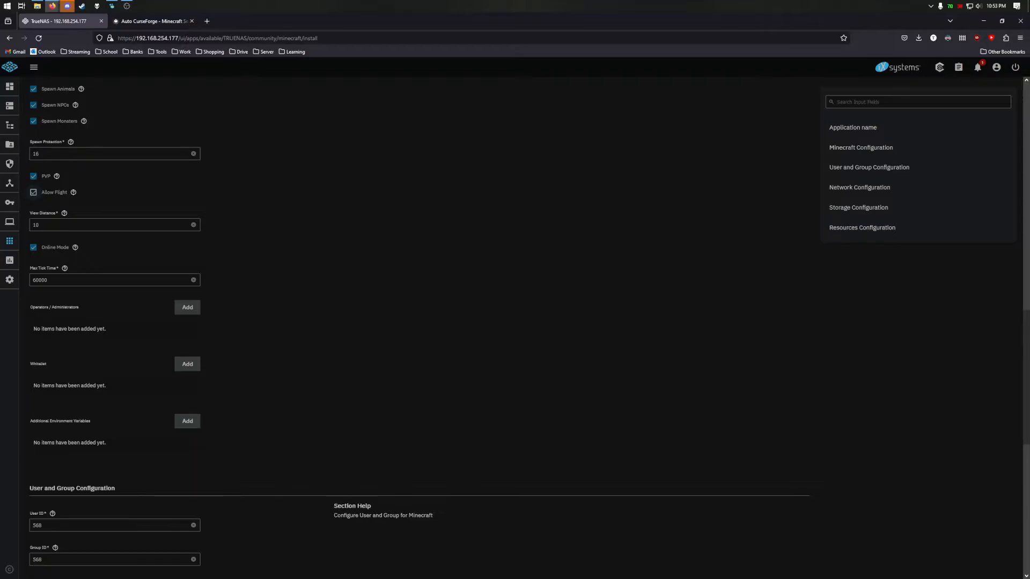
- Add environment variables named CF_PAGE_URL and CF_API_KEY
scroll(131, 361, "down", 2)
left_click(188, 382)
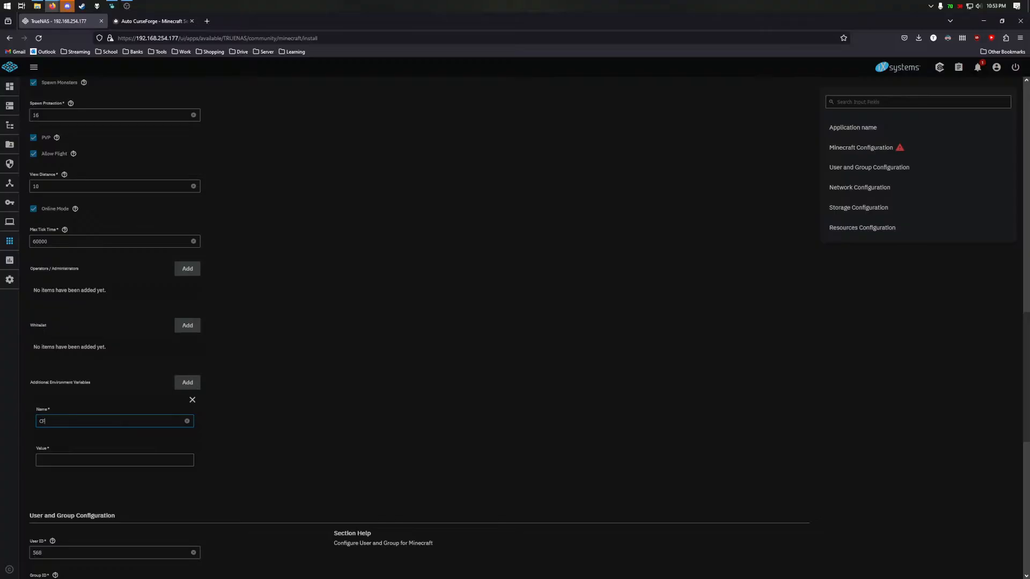
type("CF_PAGE_URL")
left_click(187, 387)
scroll(96, 456, "down", 1)
type("CF_API_KEY")
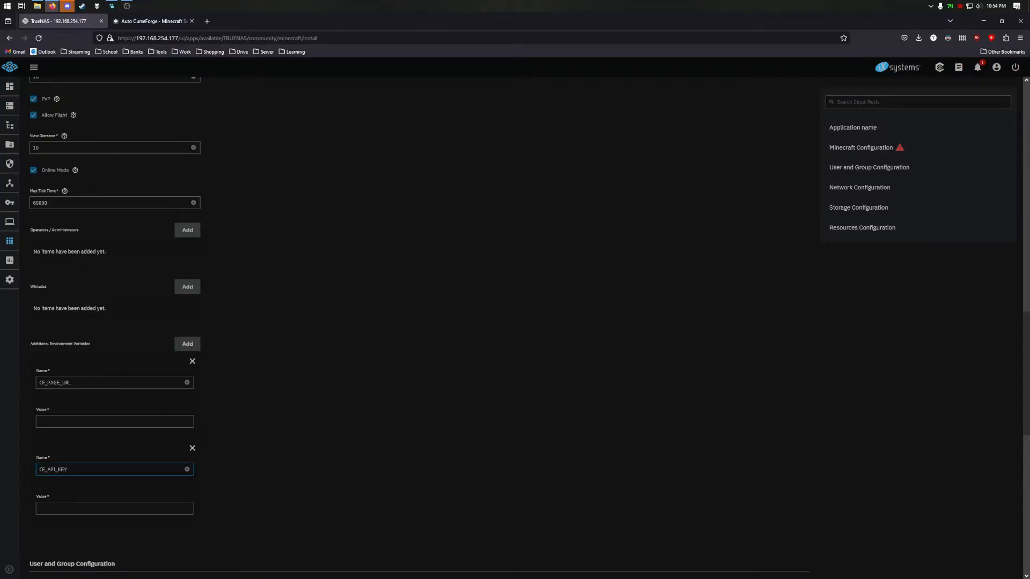
- Add a third environment variable named MEMORY
left_click(184, 346)
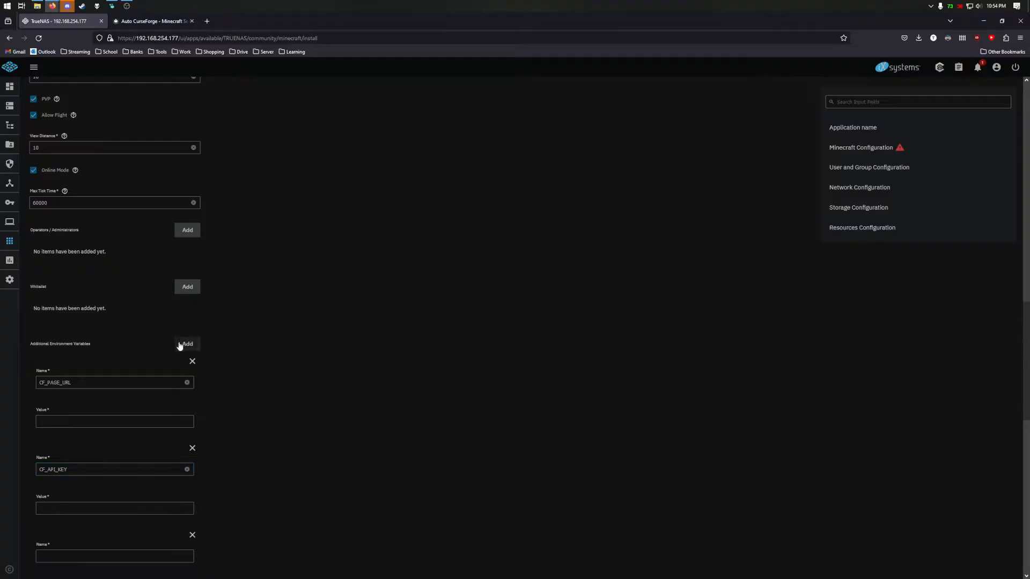
scroll(89, 418, "down", 2)
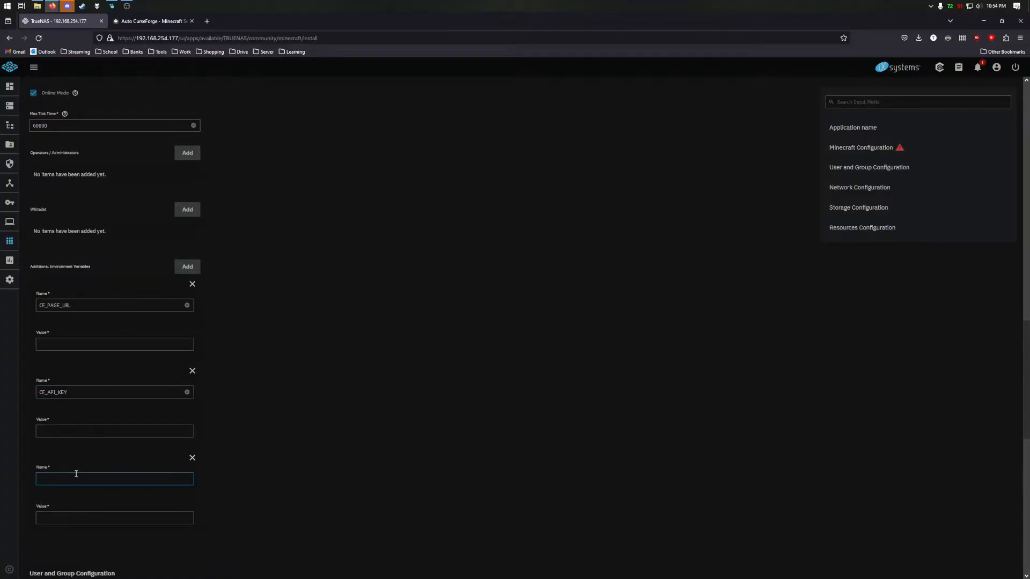
type("C")
key("BackSpace")
type("MEMORY")
left_click(216, 494)
scroll(133, 499, "down", 1)
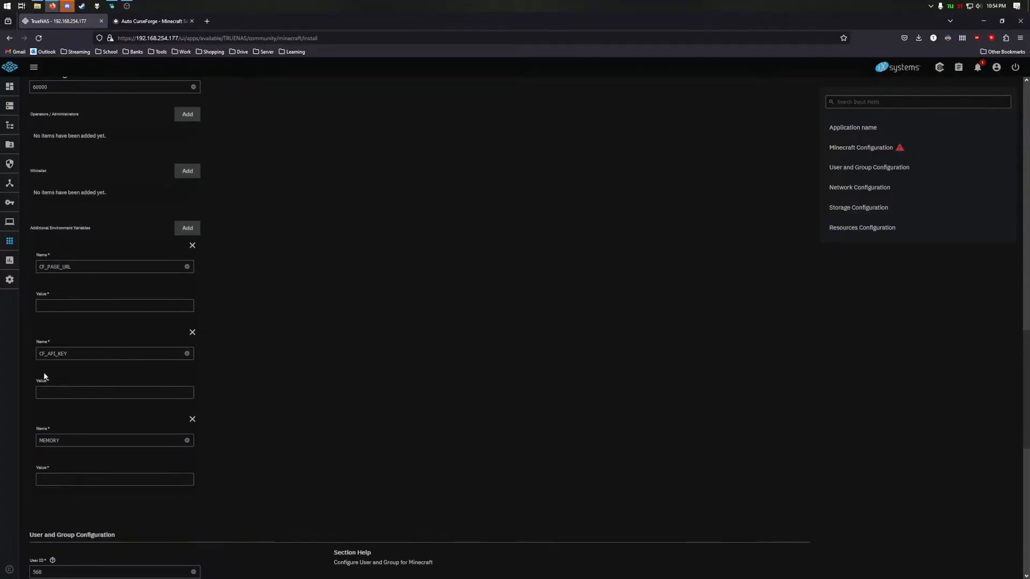
left_click(206, 21)
- Find the newest 1.19.2 All the Mods 8 file (1.1.0) on CurseForge
type("all the mods 8 ")
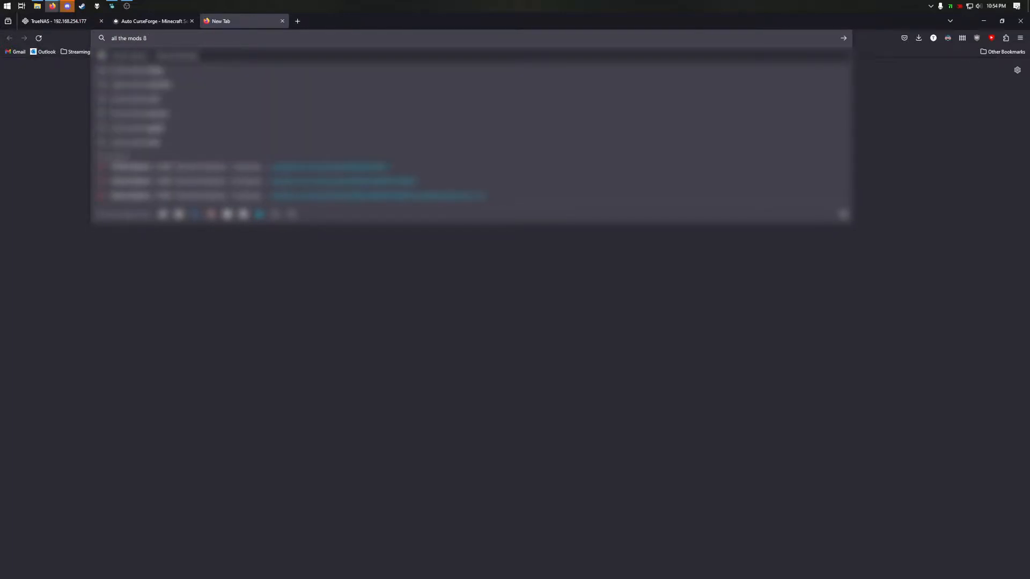
type("forge")
key("Return")
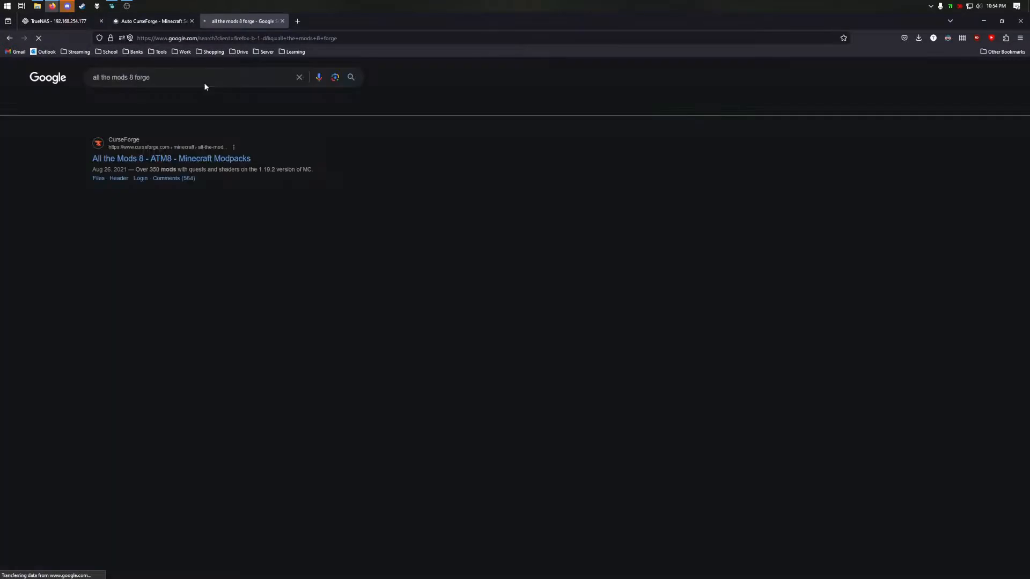
left_click(114, 157)
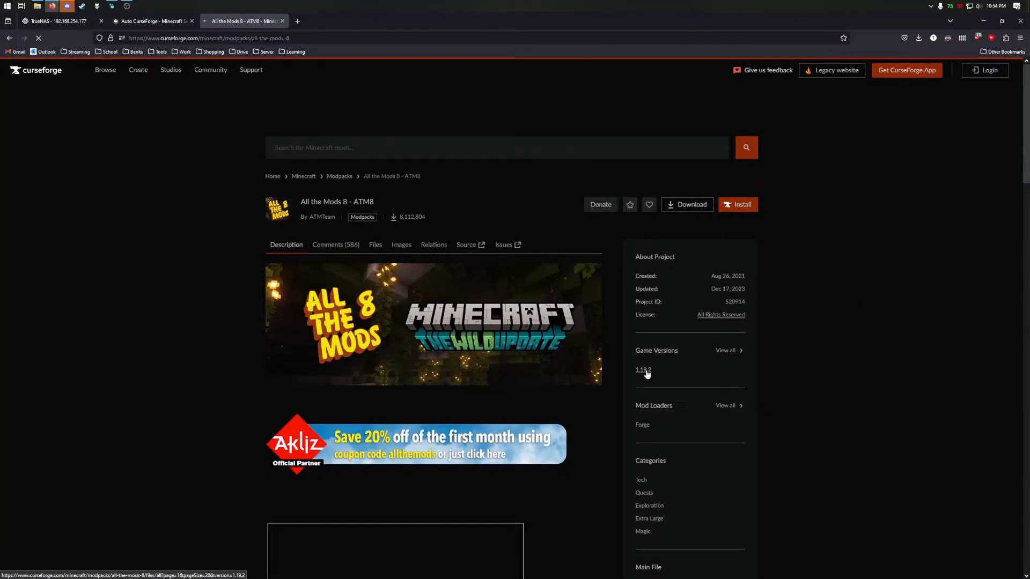
left_click(643, 370)
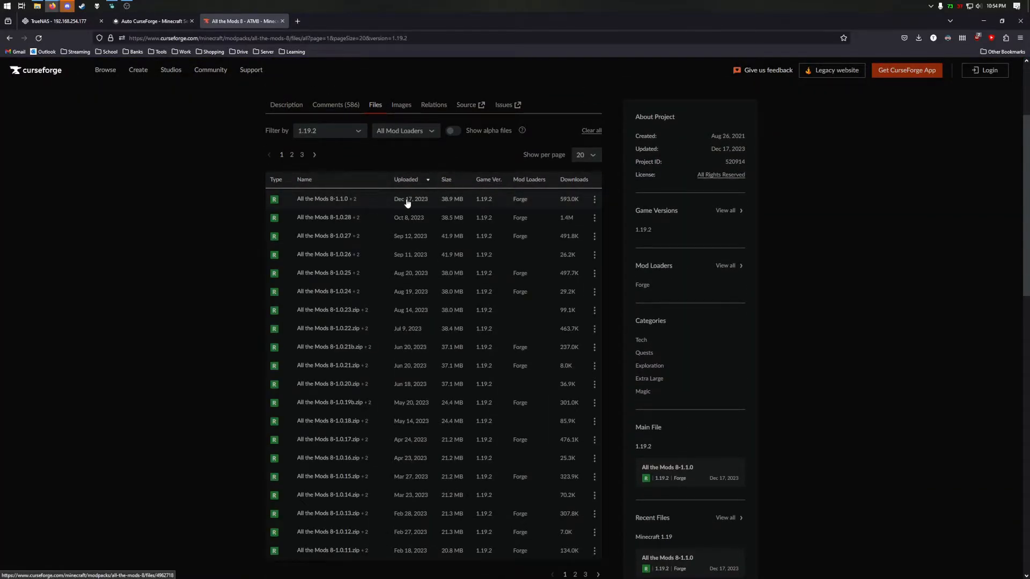
left_click(406, 201)
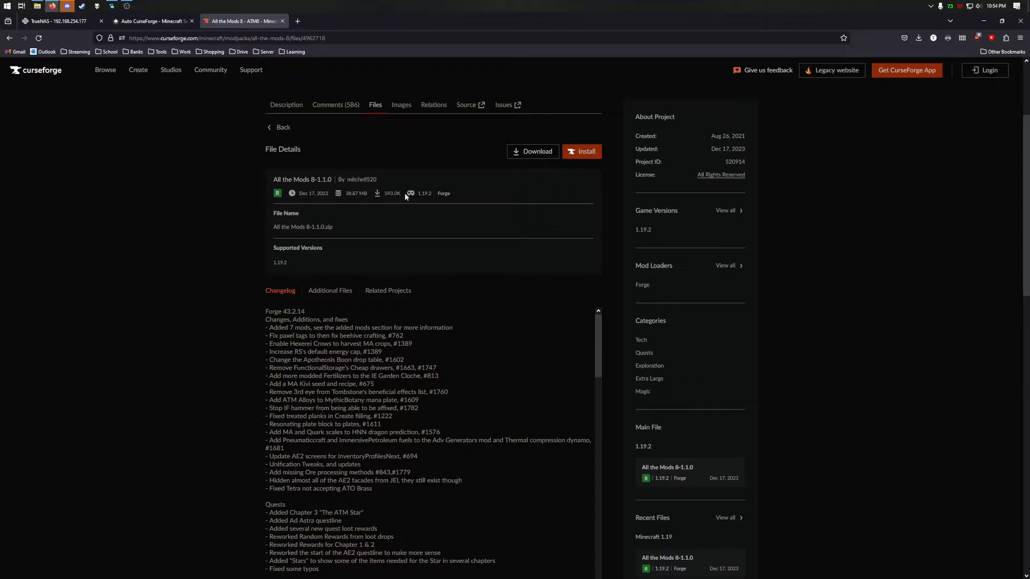
- Paste the modpack file's URL into the CF_PAGE_URL value field
left_click(220, 37)
key("ctrl+c")
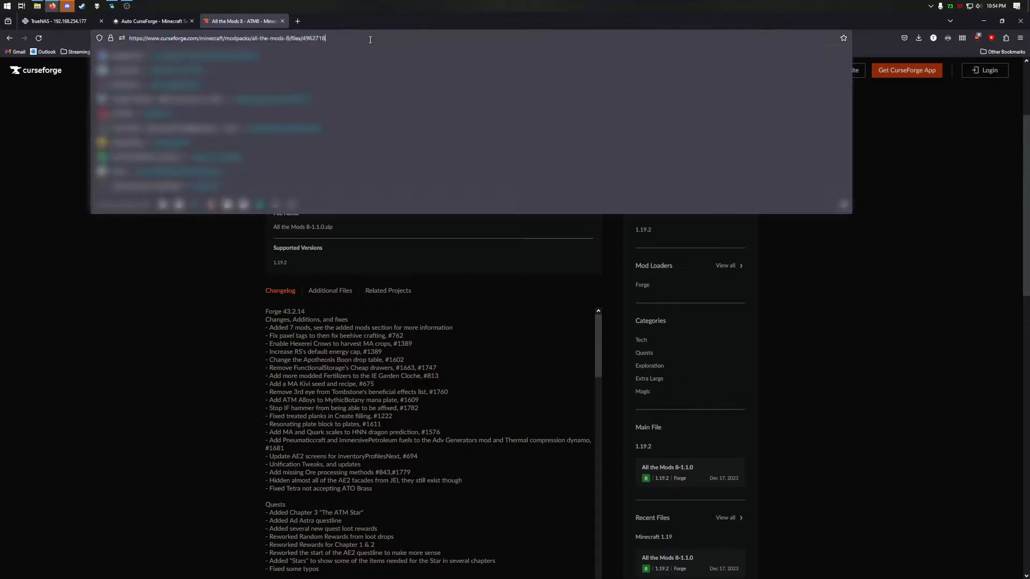
left_click(46, 25)
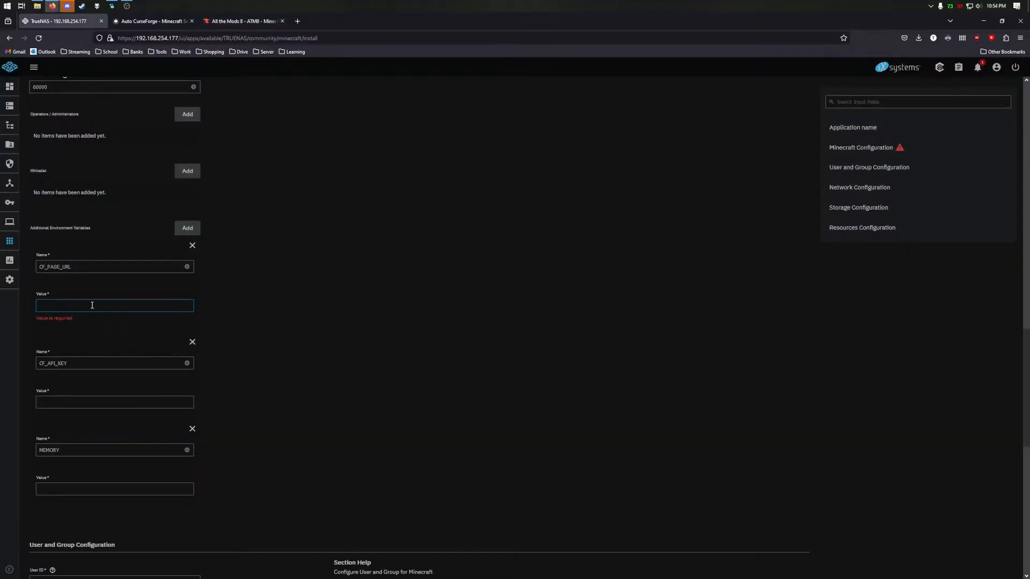
key("ctrl+v")
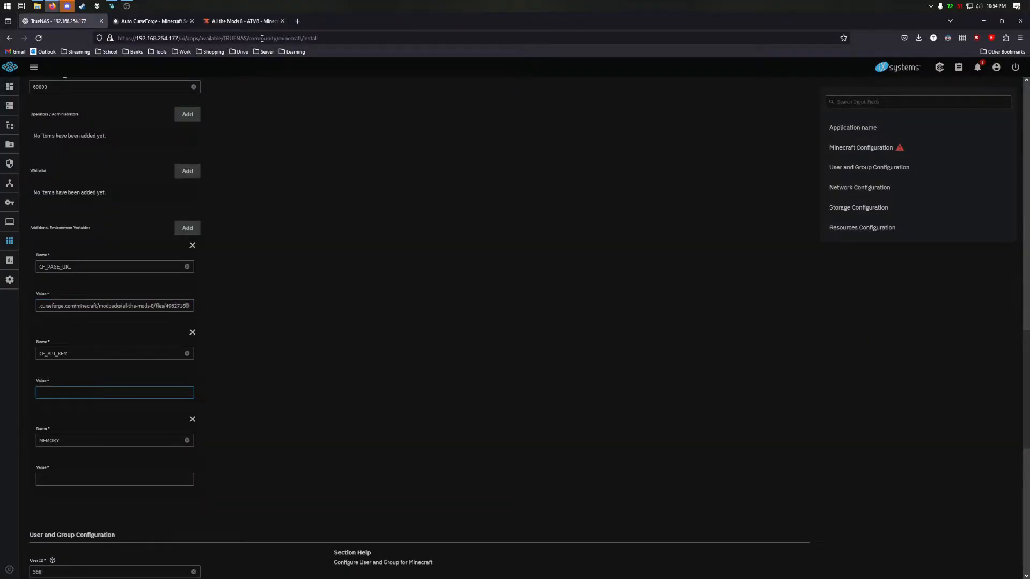
left_click(298, 20)
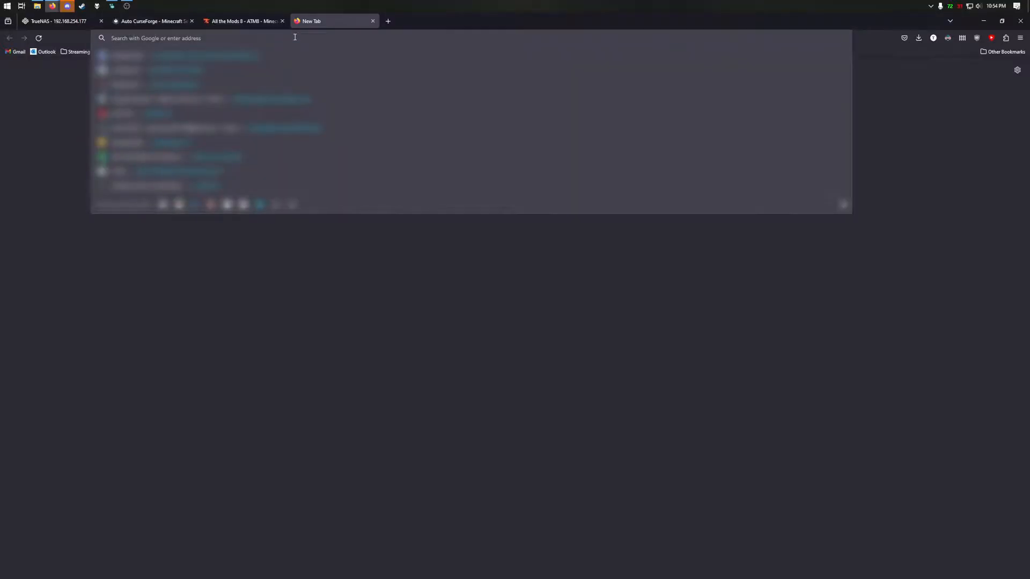
- Find the CurseForge console, sign in with Google, and copy the organization's API key
type("cursefor")
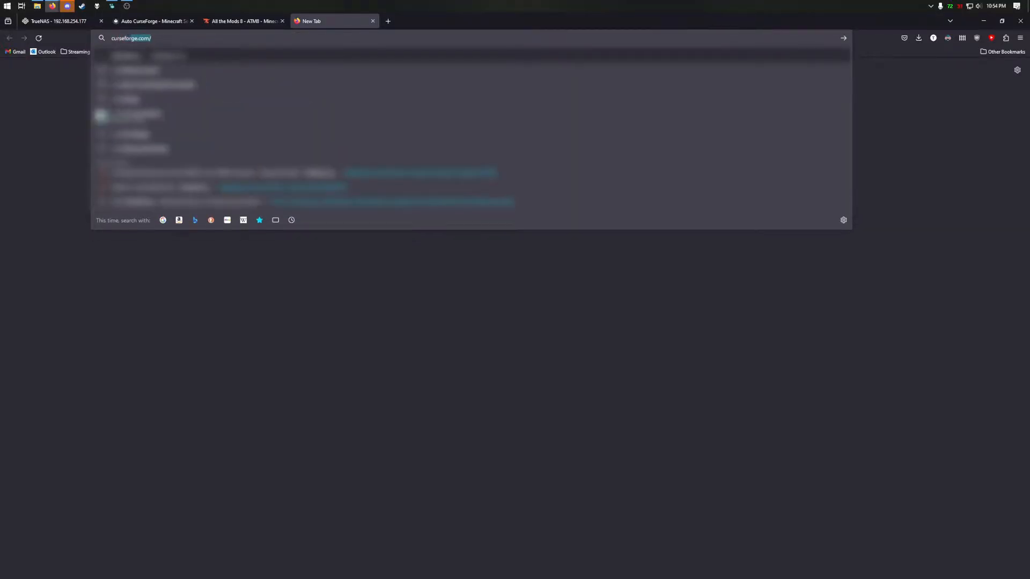
type("ge consol")
key("Return")
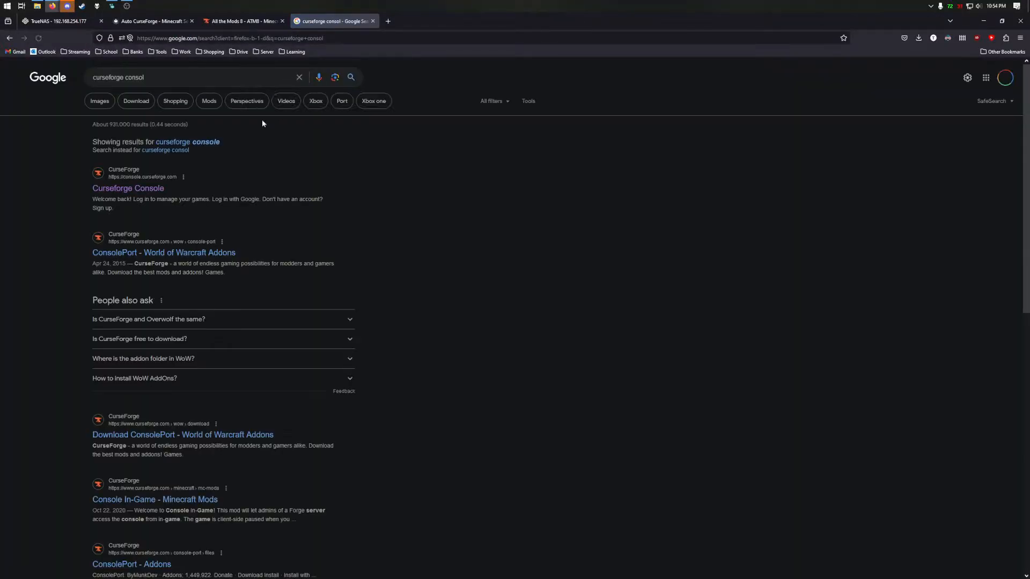
left_click(141, 188)
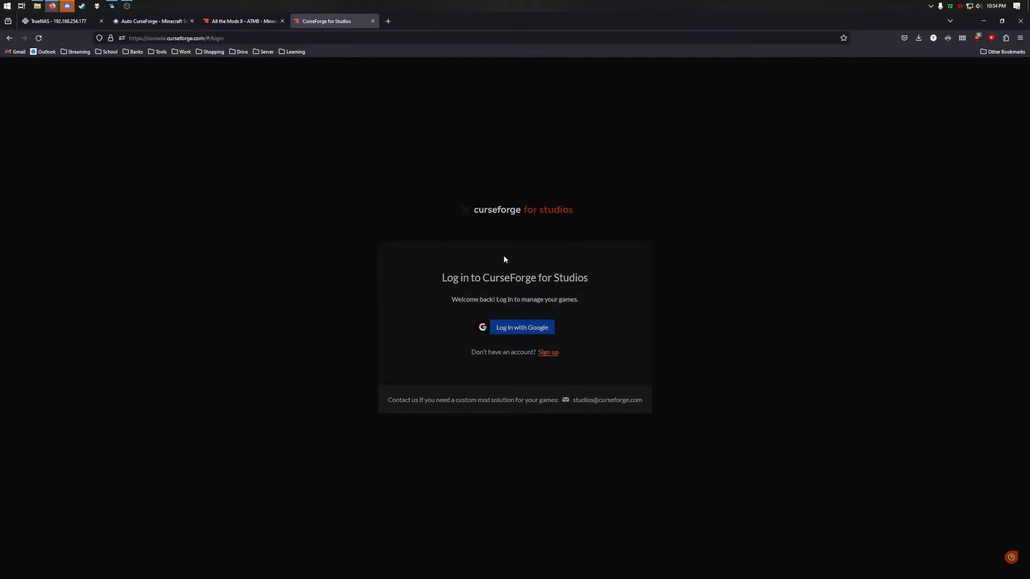
left_click(528, 337)
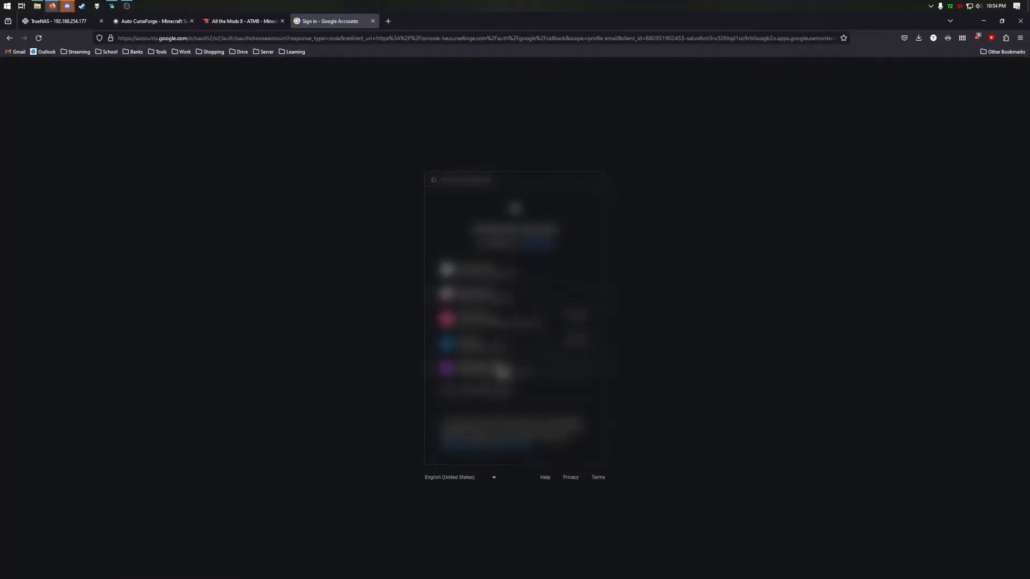
left_click(503, 371)
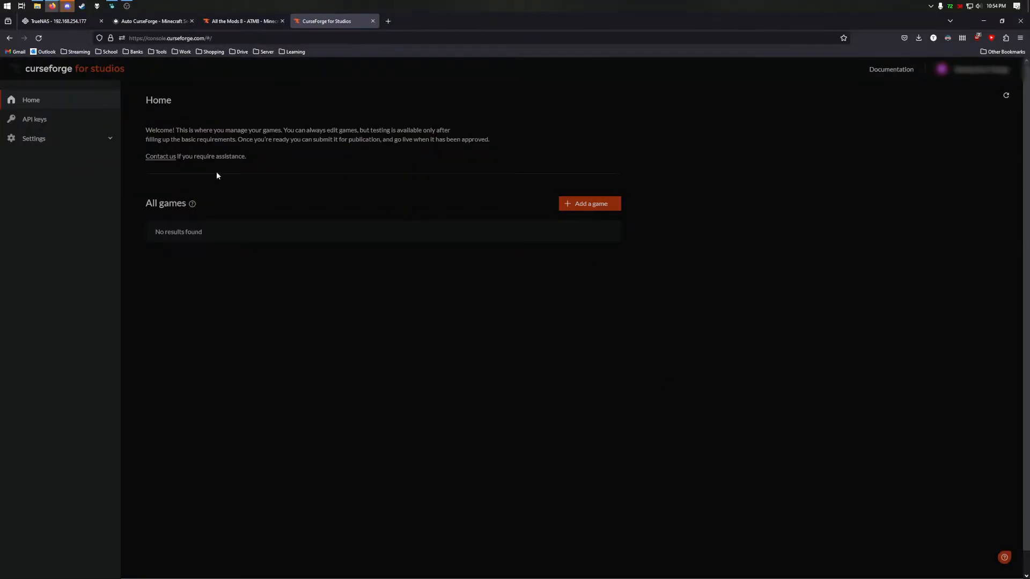
left_click(56, 120)
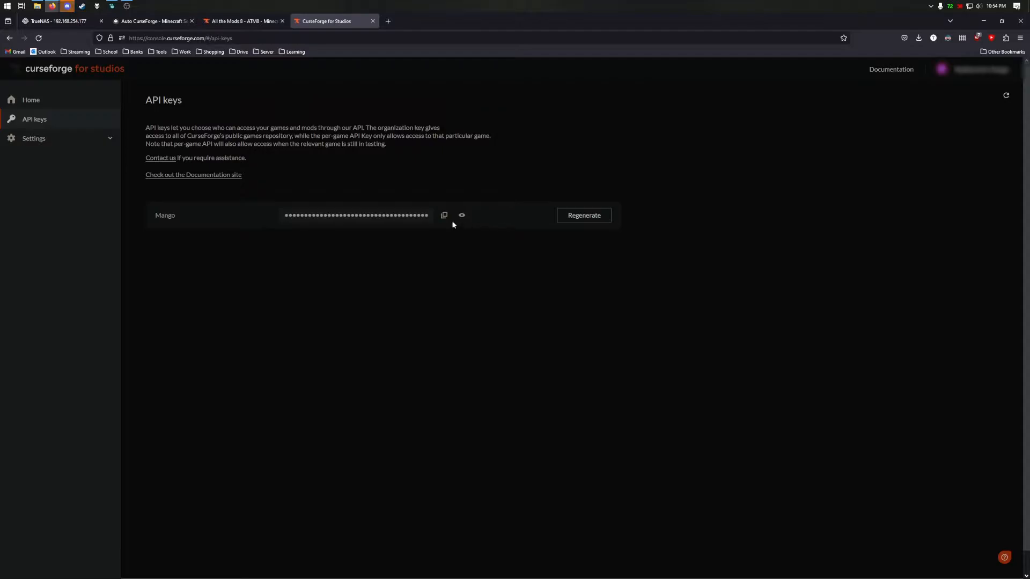
left_click(444, 216)
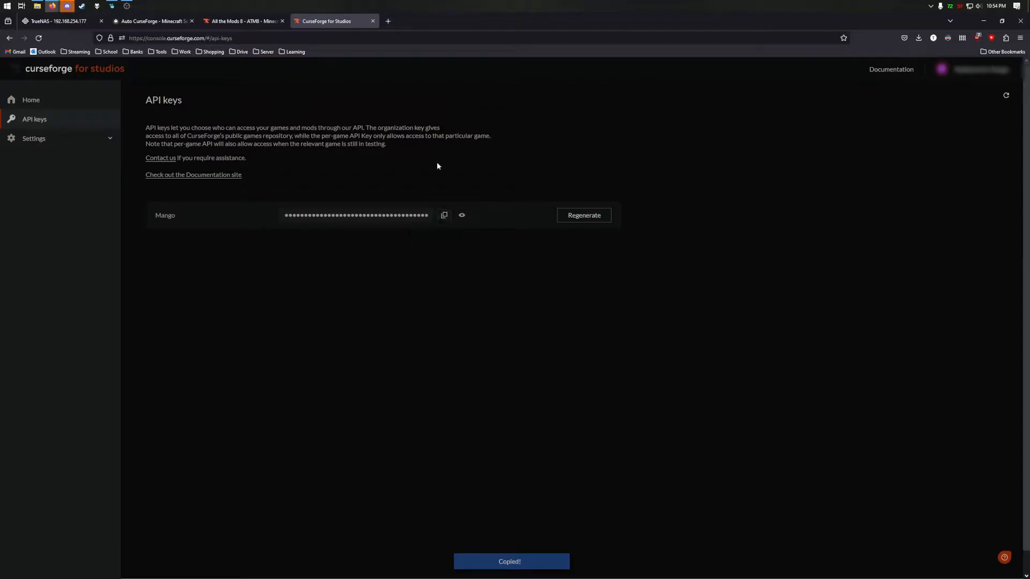
- Paste the API key into CF_API_KEY, set MEMORY to 4G, and run Install
left_click(62, 24)
key("ctrl+v")
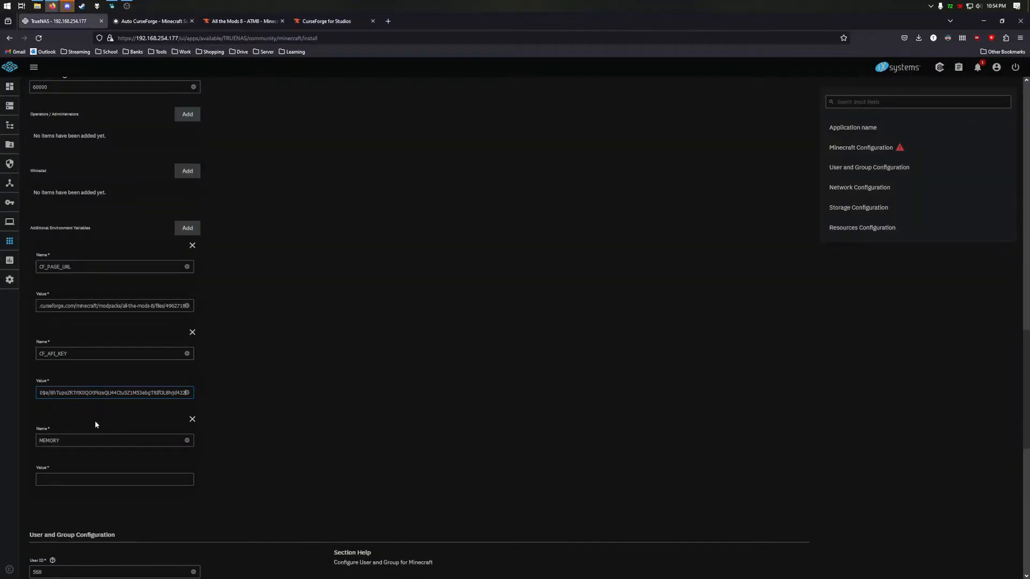
type("4G")
scroll(194, 447, "down", 6)
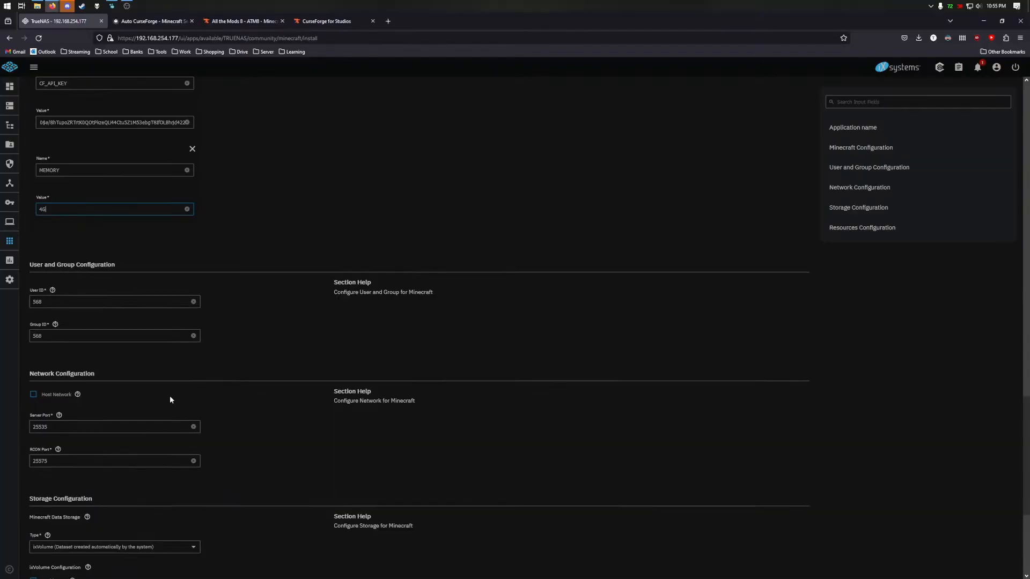
scroll(150, 390, "down", 2)
scroll(74, 386, "down", 1)
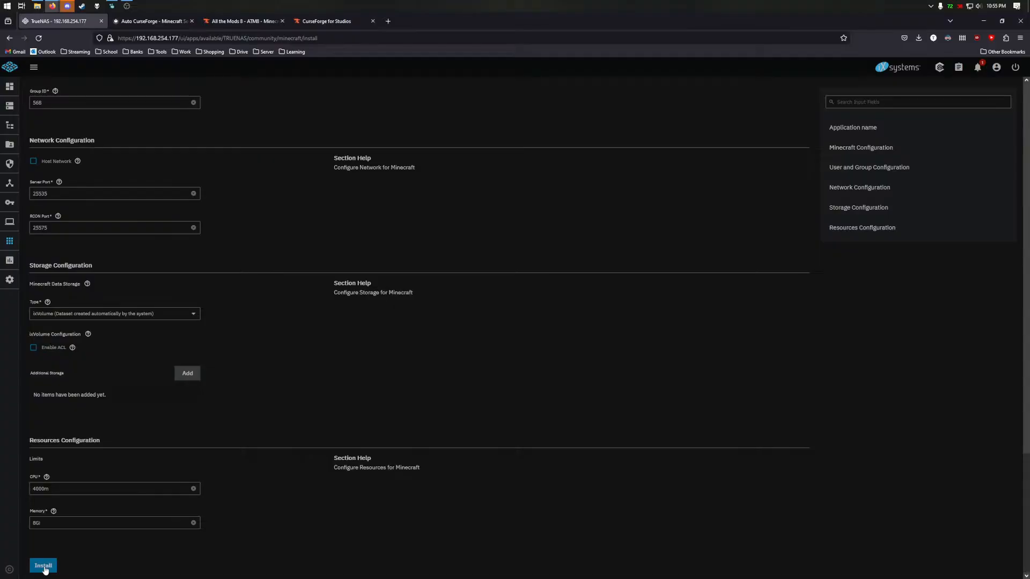
left_click(44, 567)
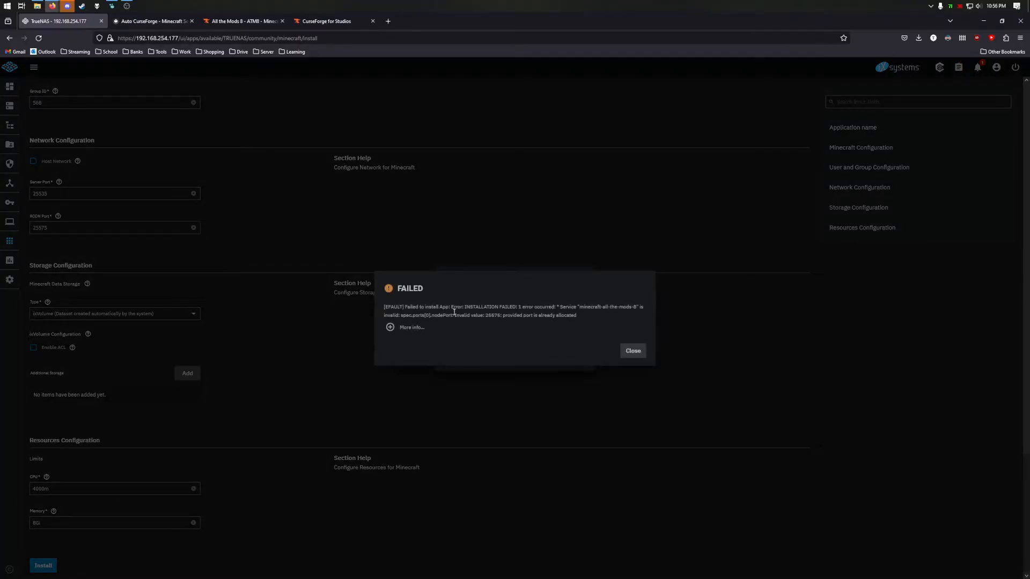
- Dismiss the port-allocated failure and change the RCON port from 25575 to 25595
left_click_drag(472, 315, 577, 316)
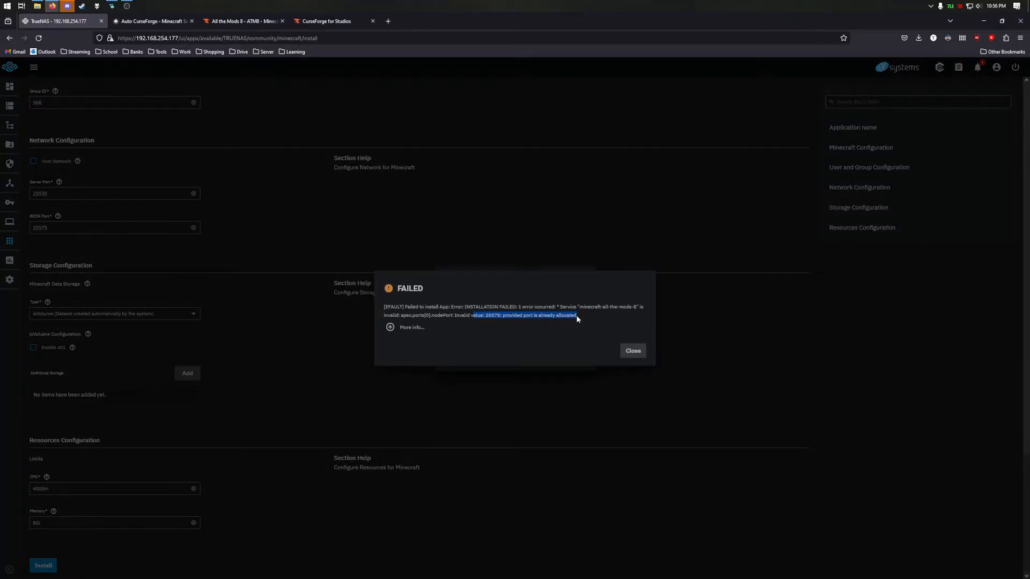
left_click(638, 354)
left_click(586, 279)
left_click(45, 228)
key("BackSpace")
type("9")
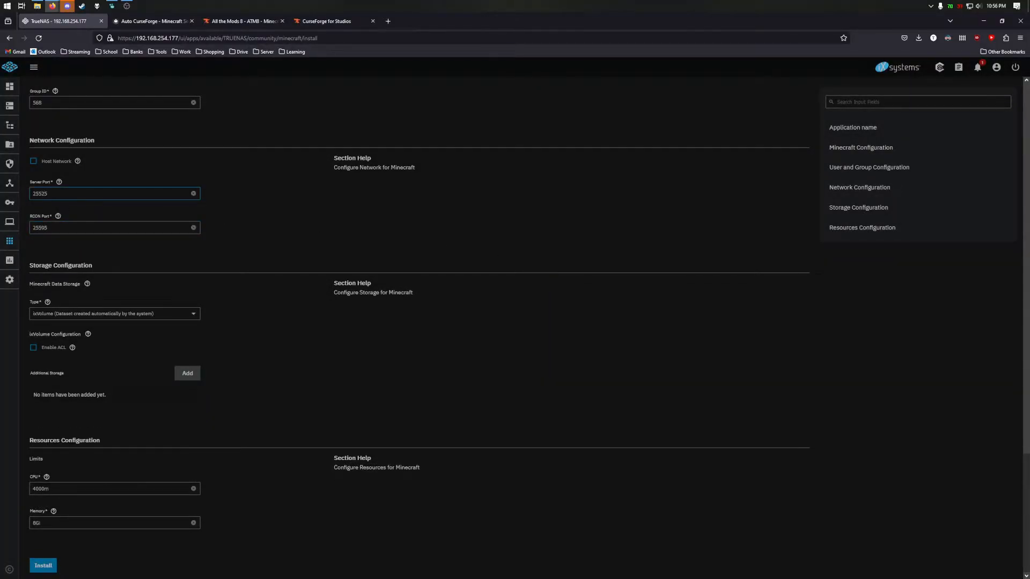
- Install minecraft-all-the-mods-8 and open its container's pod logs
left_click(43, 565)
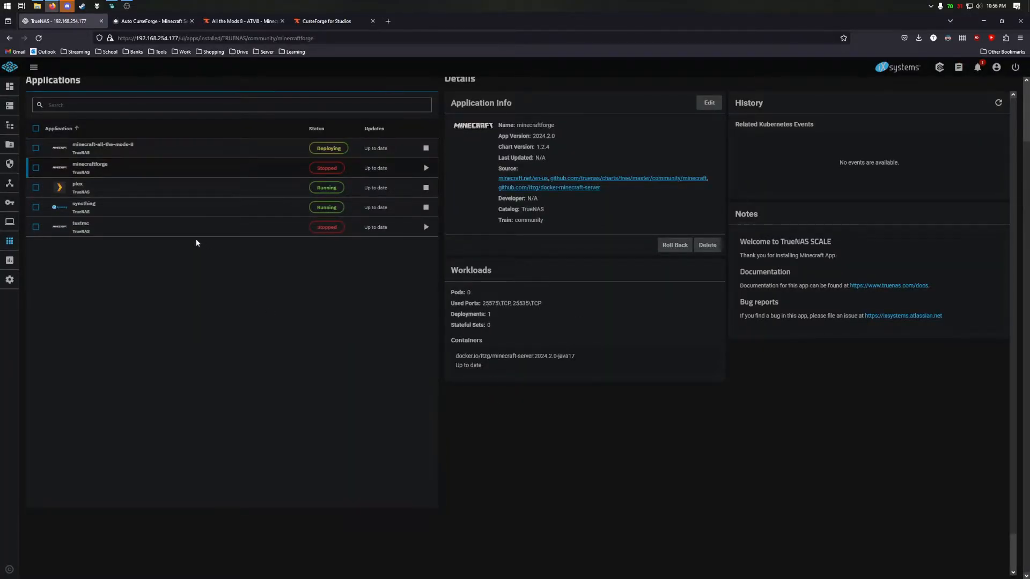
left_click(139, 151)
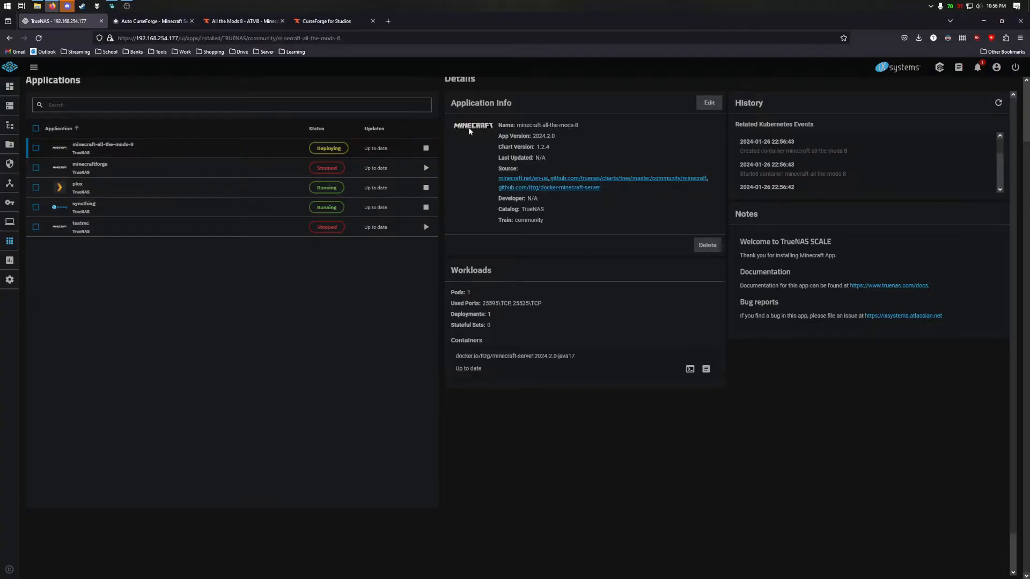
left_click(706, 369)
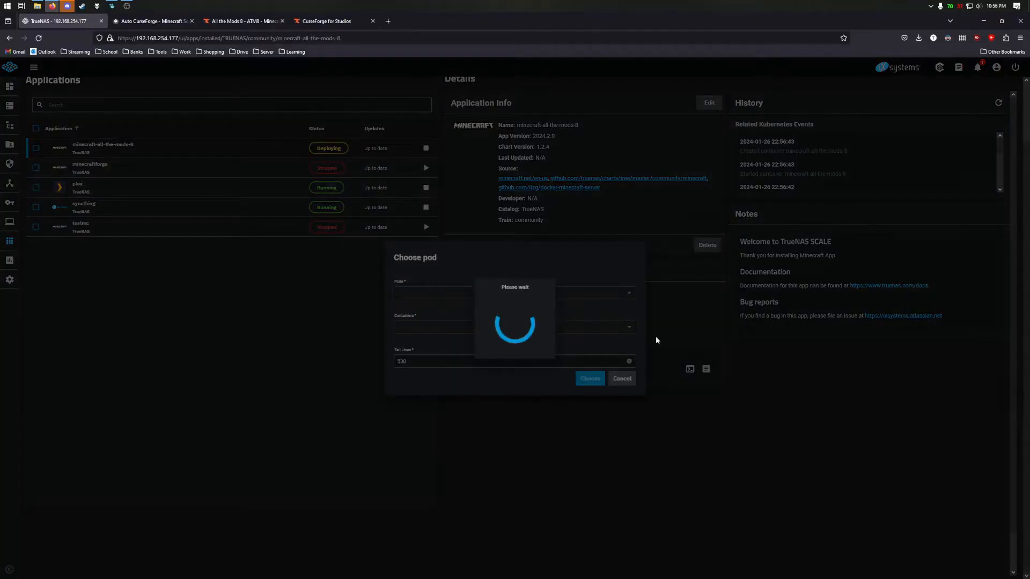
left_click(584, 380)
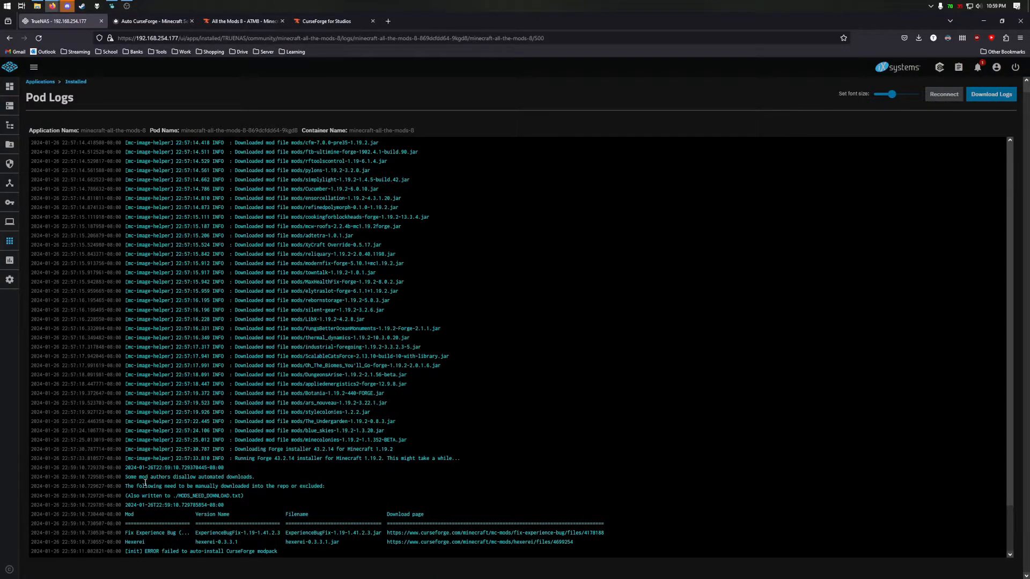
- Copy the Fix Experience Bug link from the pod logs and load it in the All the Mods 8 tab
left_click_drag(388, 533, 605, 534)
key("ctrl+c")
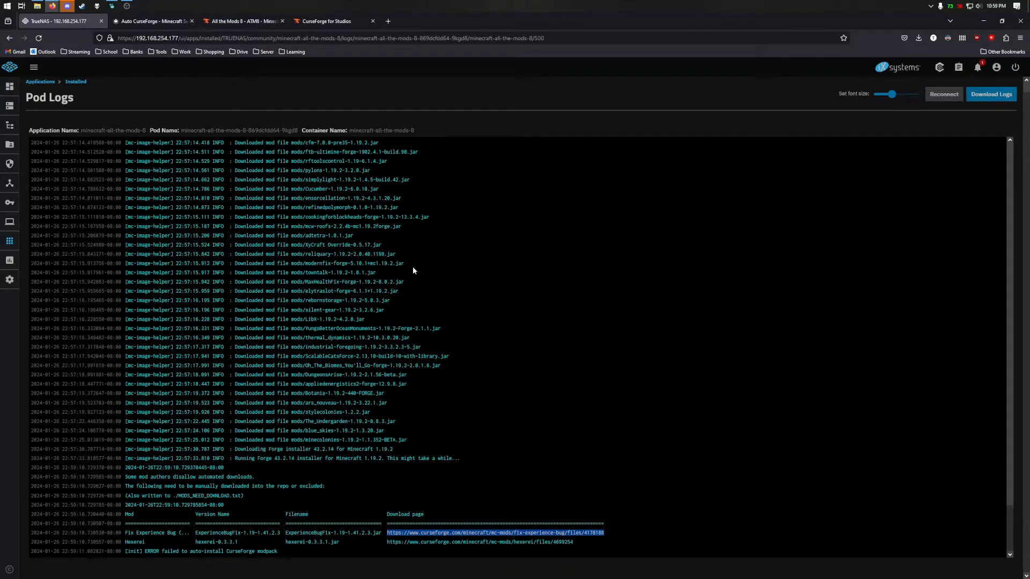
left_click(177, 21)
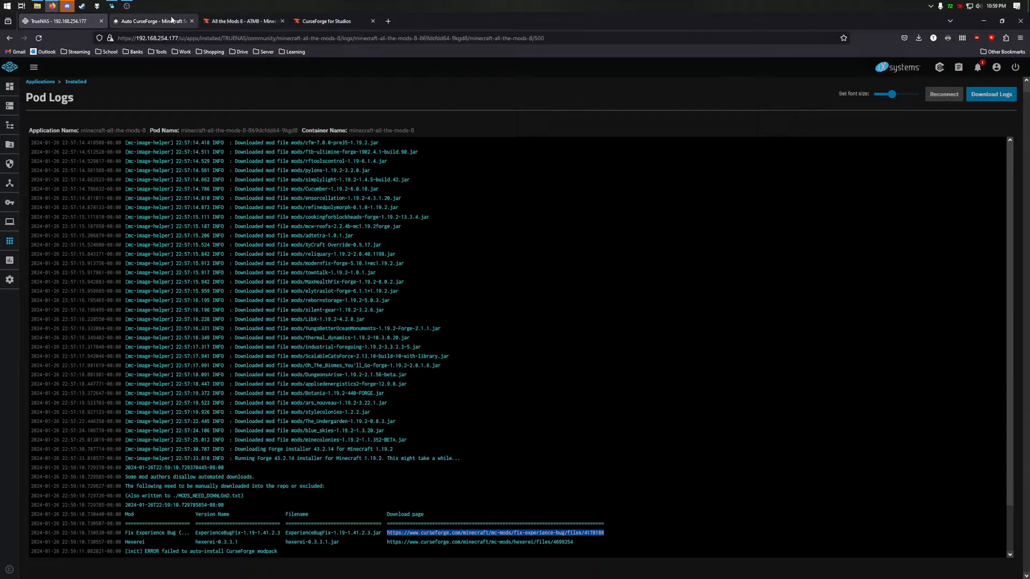
left_click(179, 36)
left_click(230, 21)
key("ctrl+v")
key("Return")
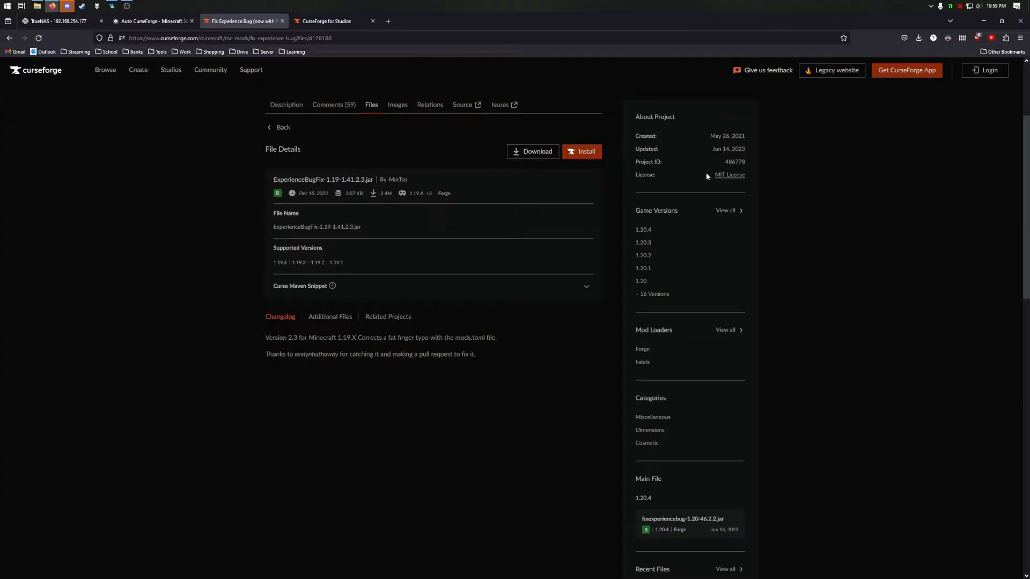
- Highlight the Fix Experience Bug project ID, then select the hexerei download link in the pod logs
left_click_drag(725, 162, 747, 163)
left_click(69, 20)
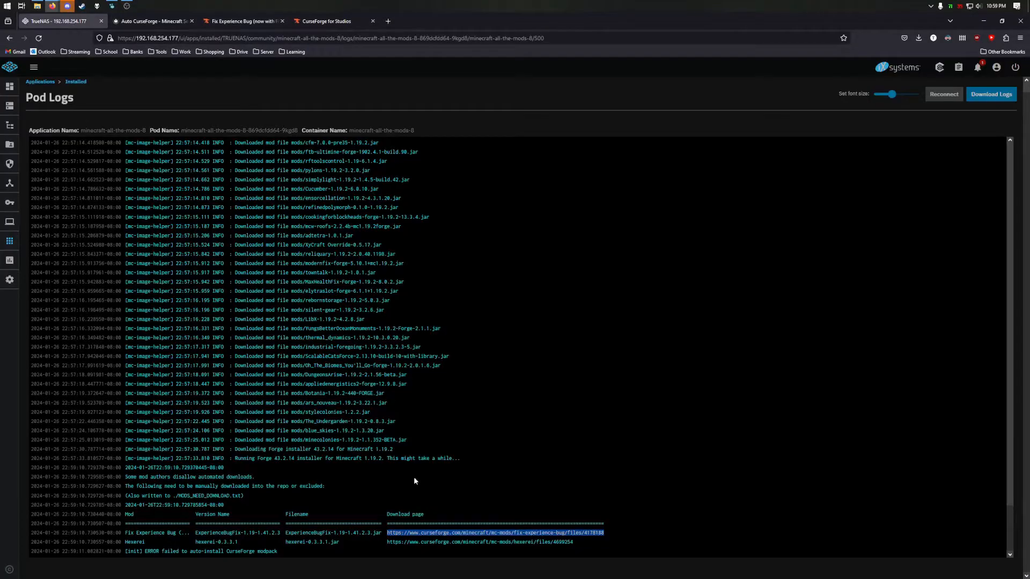
left_click_drag(389, 542, 574, 542)
key("ctrl+c")
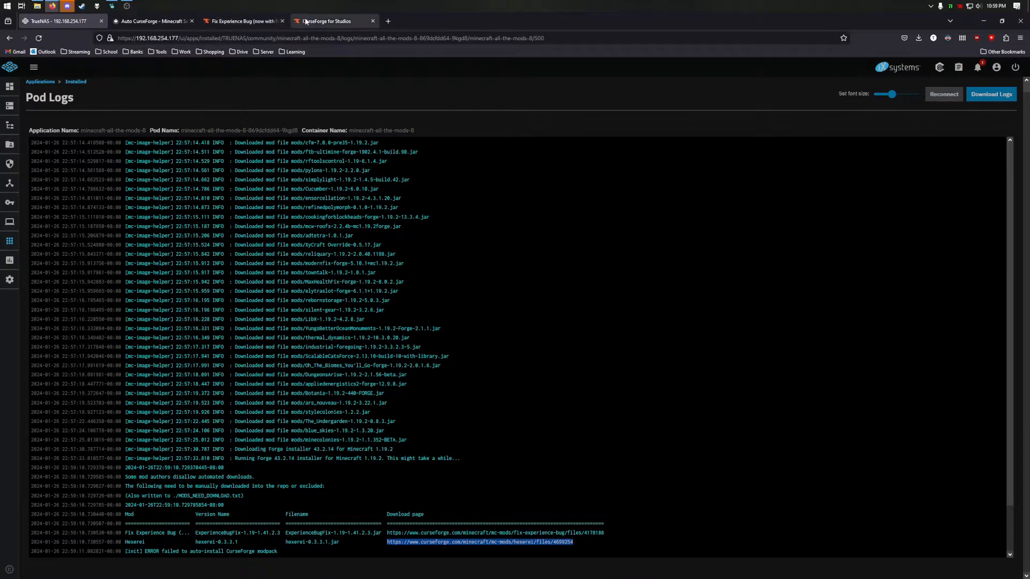
- Load the hexerei-0.3.3.1.jar file page in the CurseForge for Studios tab, then return to the logs
left_click(327, 21)
left_click(306, 39)
key("ctrl+v")
key("Return")
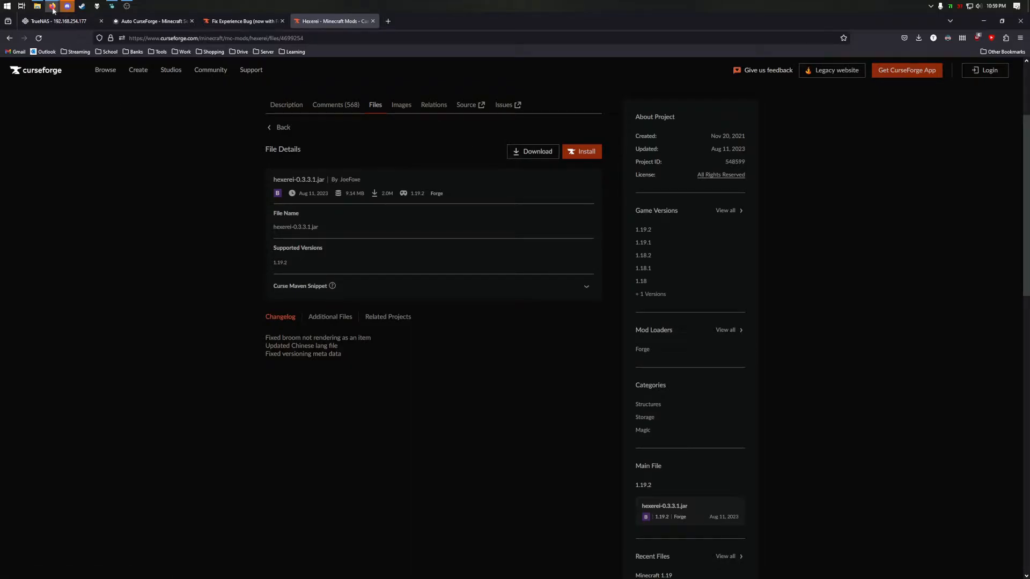
mouse_move(41, 3)
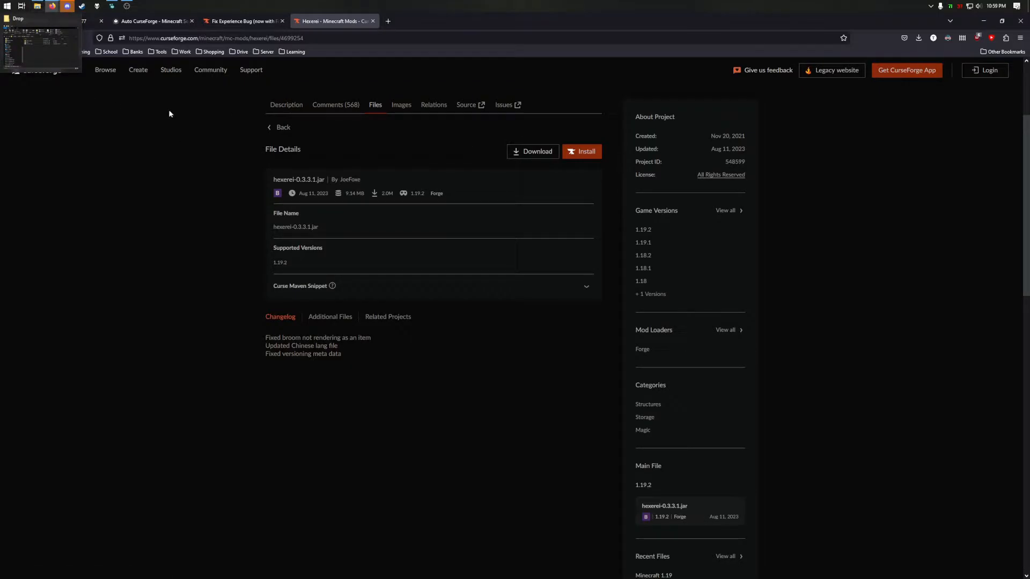
left_click(62, 23)
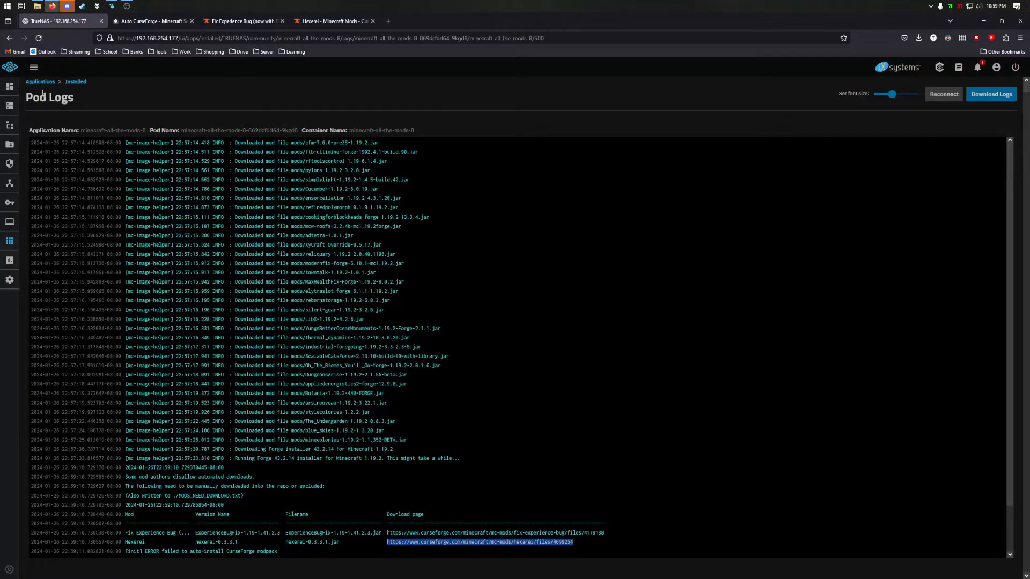
- Edit the minecraft-all-the-mods-8 app and add a new Additional Environment Variables entry
left_click(13, 244)
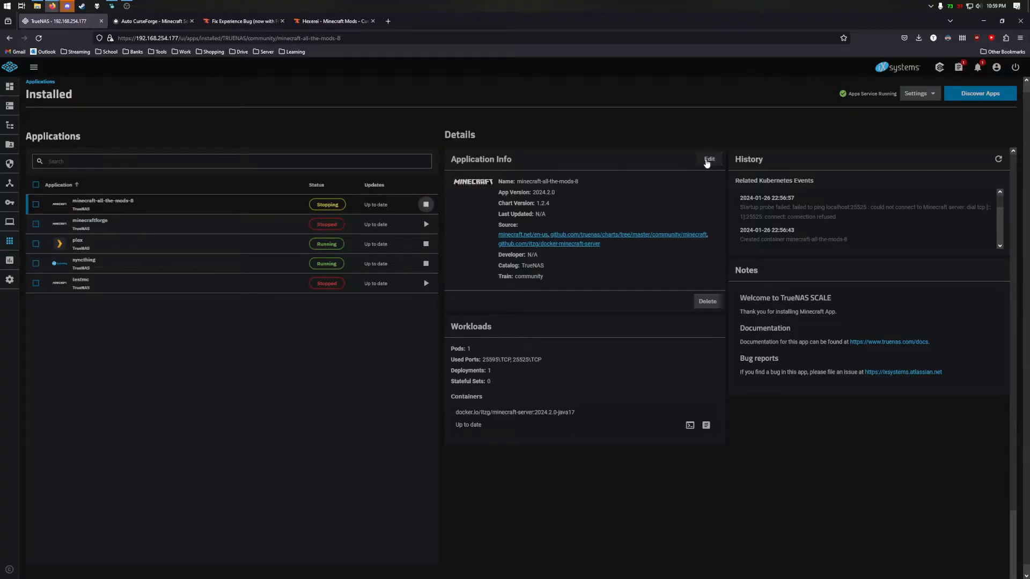
left_click(708, 160)
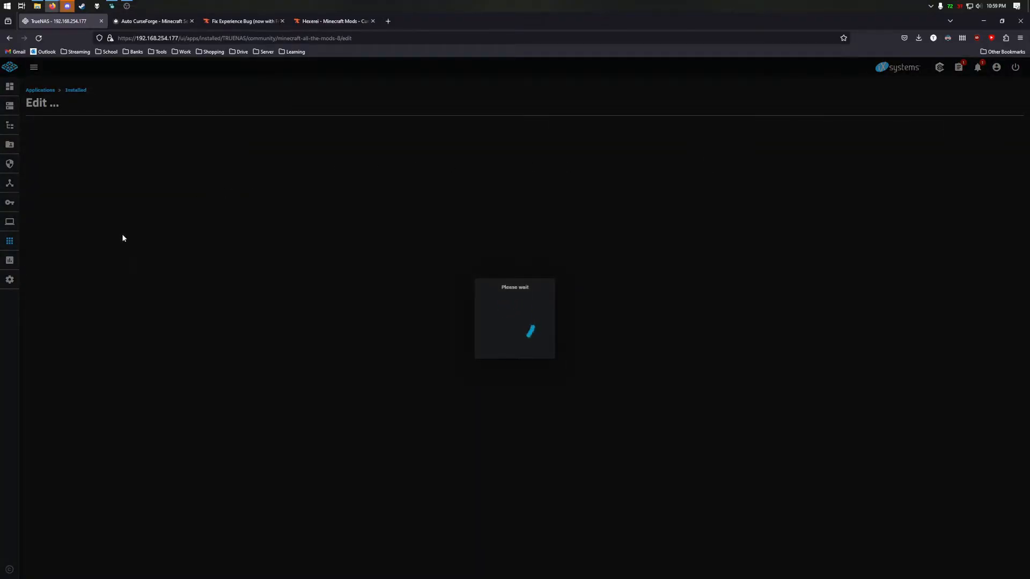
scroll(127, 236, "down", 10)
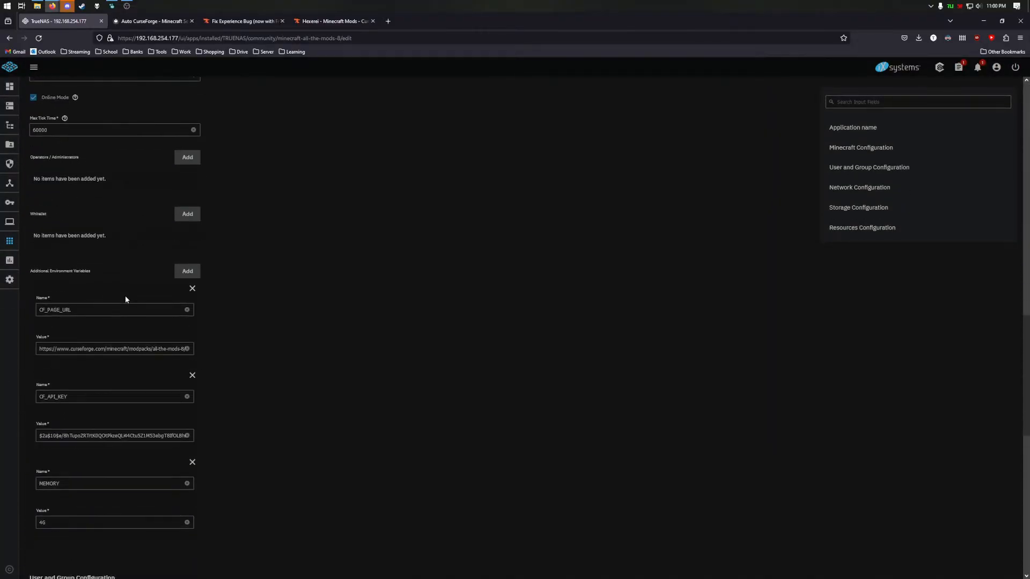
left_click(187, 271)
scroll(107, 471, "down", 2)
- Name the variable CF_EXCLUDE_MODS, paste project ID 486778 as its value, and save the update
left_click(113, 455)
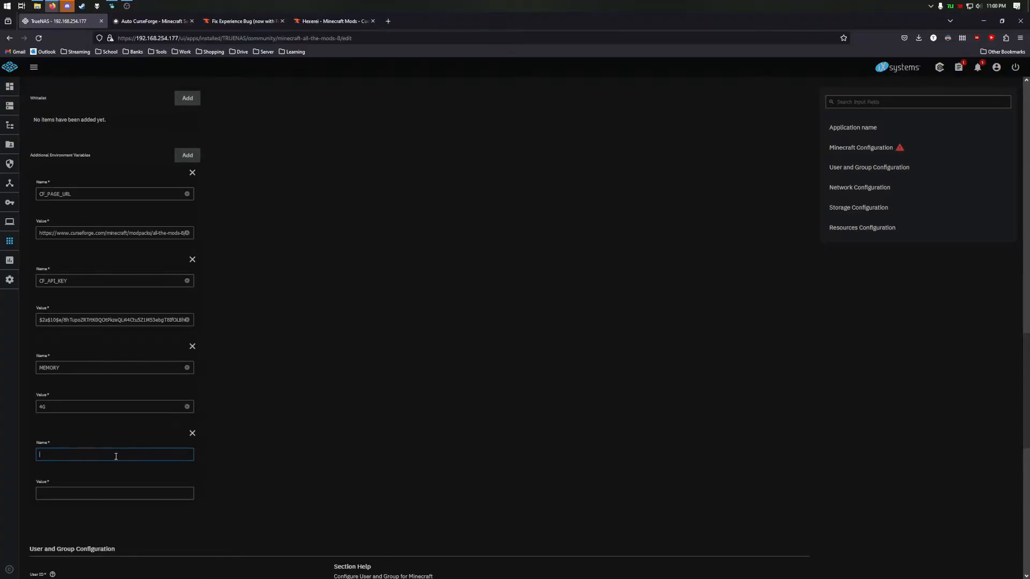
type("CF_EXLUC")
type("DE_MODS")
left_click(55, 455)
type("C")
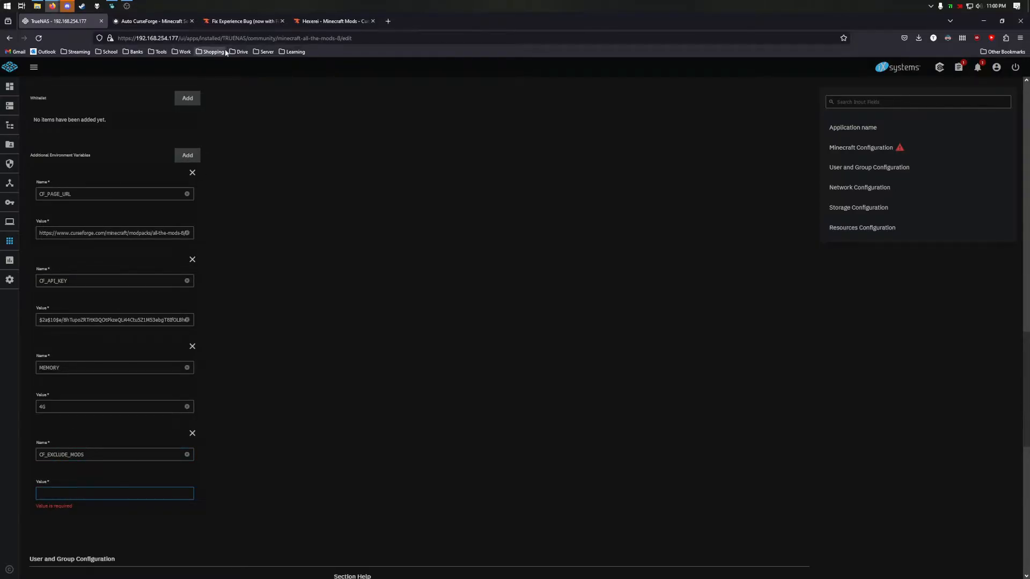
left_click(258, 23)
left_click(56, 21)
type("486778")
scroll(163, 190, "down", 10)
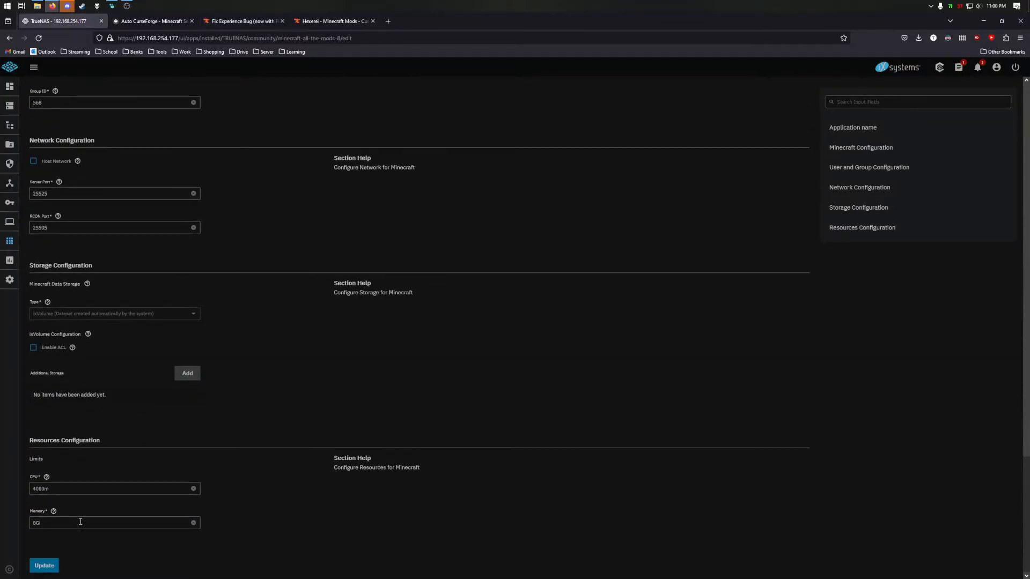
left_click(44, 567)
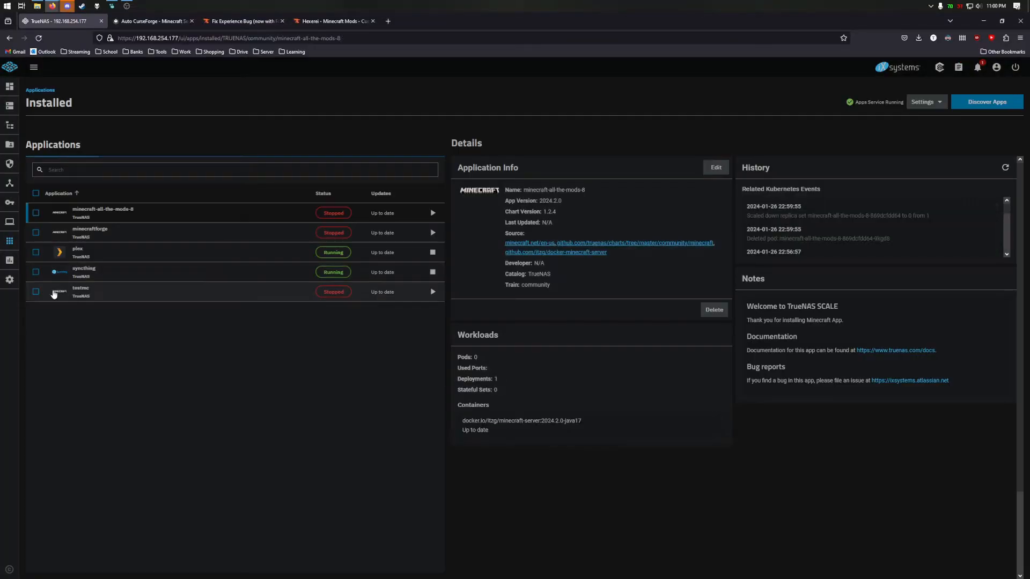
- Open the System Settings shell and cd into the app's ix_volumes/data/mods folder
left_click(10, 280)
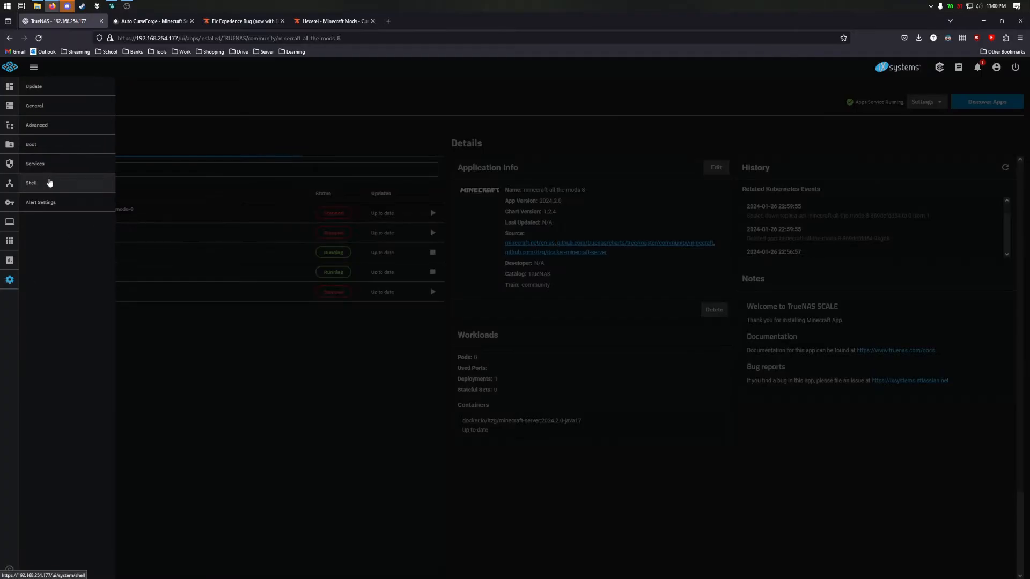
left_click(49, 183)
type("cd /mnt/OC")
key("Tab")
type("ix")
key("Tab")
key("Tab")
key("Tab")
type("release")
key("Tab")
key("Tab")
key("Tab")
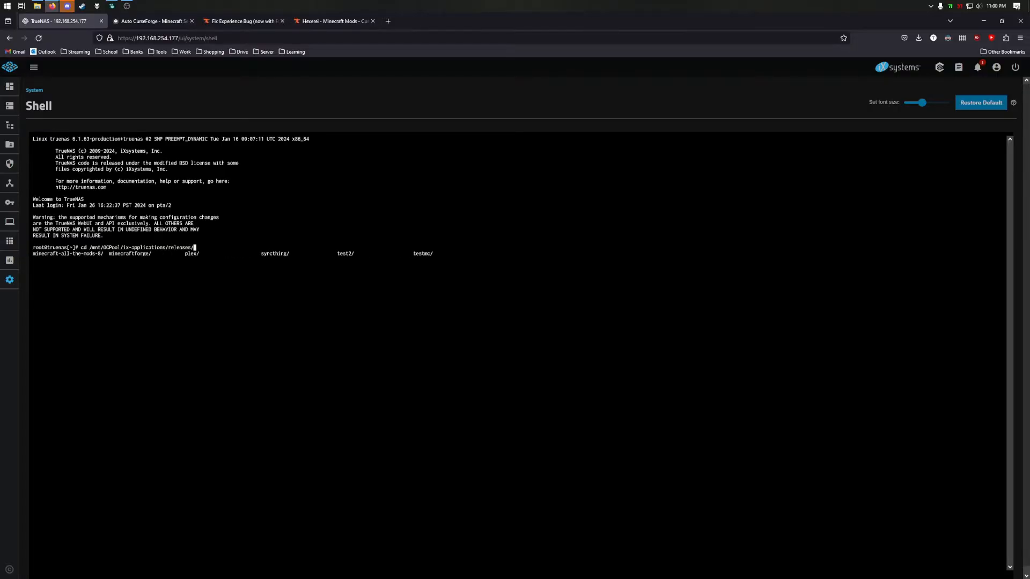
type("mine")
key("Tab")
type("-")
key("Tab")
key("Tab")
key("Tab")
type("v")
key("Tab")
key("Tab")
key("Tab")
key("Tab")
type("mo")
key("Tab")
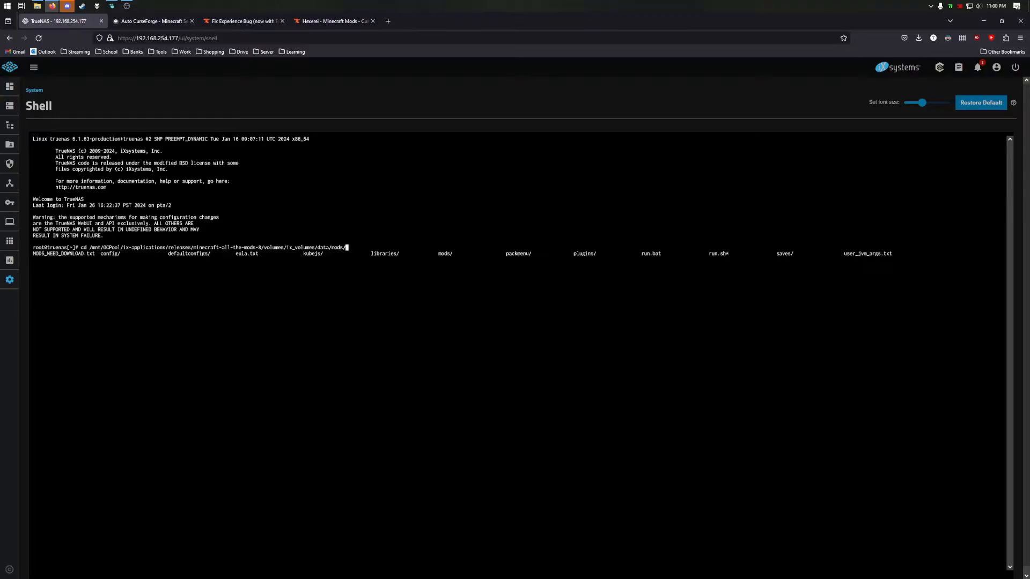
key("Return")
type("ls")
key("Return")
type("clear")
- List /mnt/OGPool/Drop and copy hexerei-0.3.3.1.jar into the mods folder
key("Return")
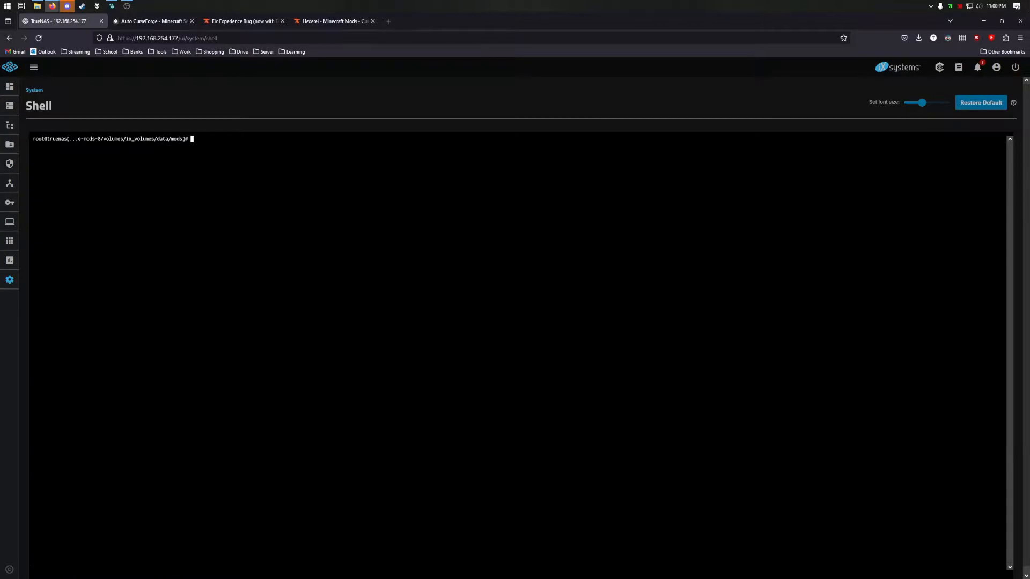
type("ls -l /mnt/OG")
key("Tab")
type("D")
key("Tab")
key("Tab")
key("Tab")
key("Return")
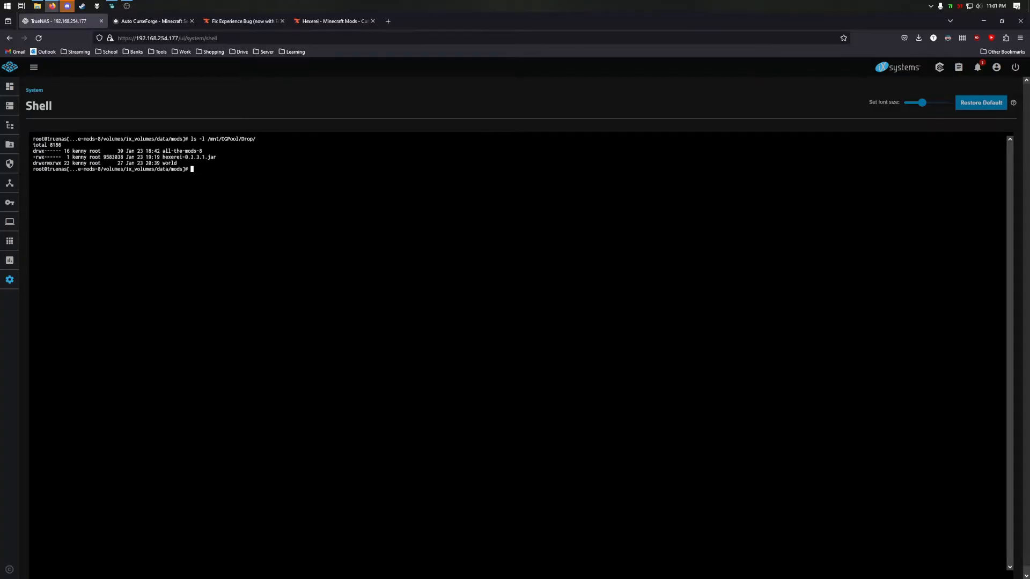
left_click_drag(162, 157, 218, 159)
left_click(224, 171)
type("cp /mnt/OGPool/Drop/hexerei-0.3.3.1.jar ./")
key("Return")
- Check the copied hexerei jar's permissions and owner against the other mods with ls -l
type("ls -l hexerei-0.3.3.1.jar")
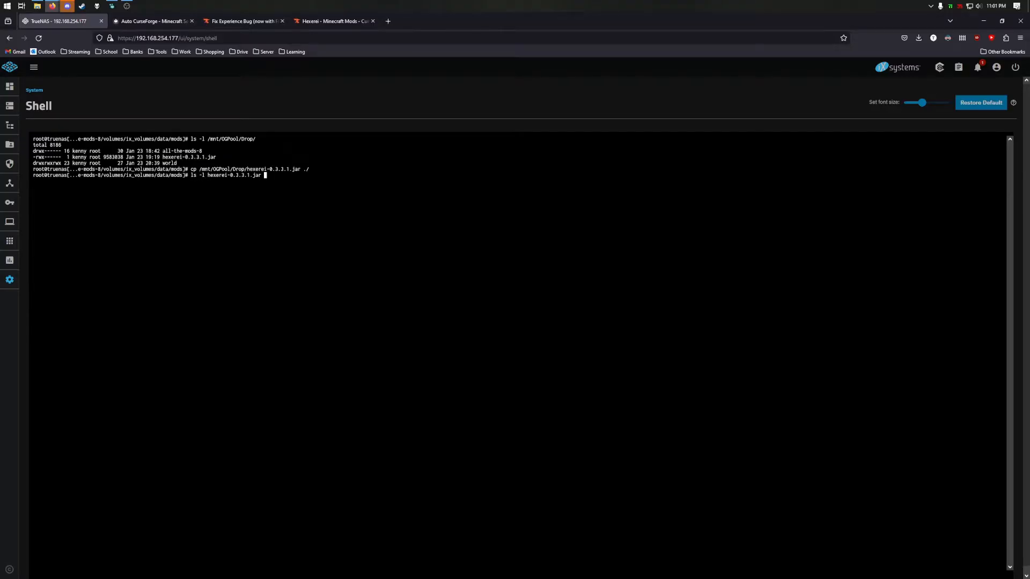
key("Return")
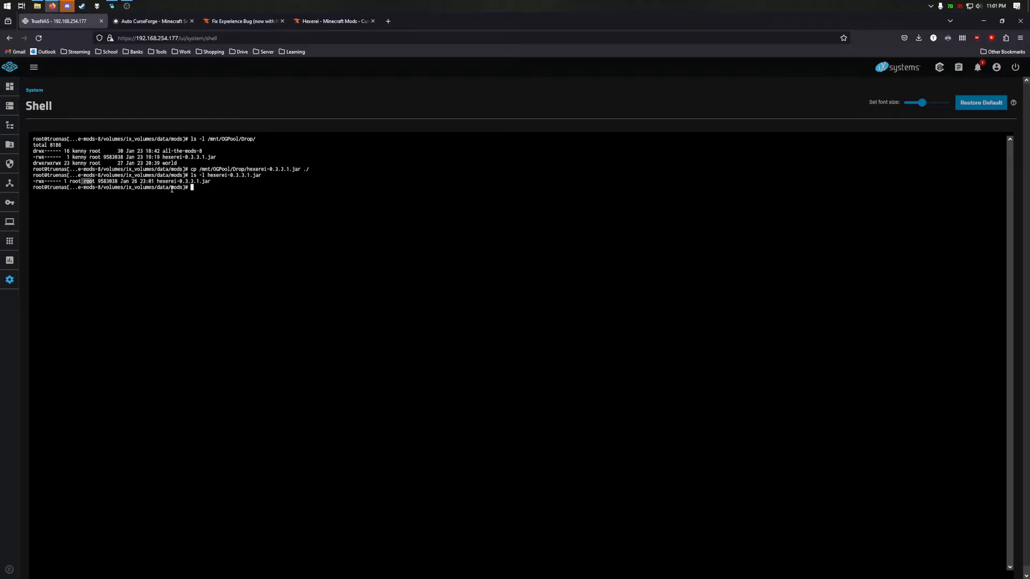
type("ls -l")
key("Return")
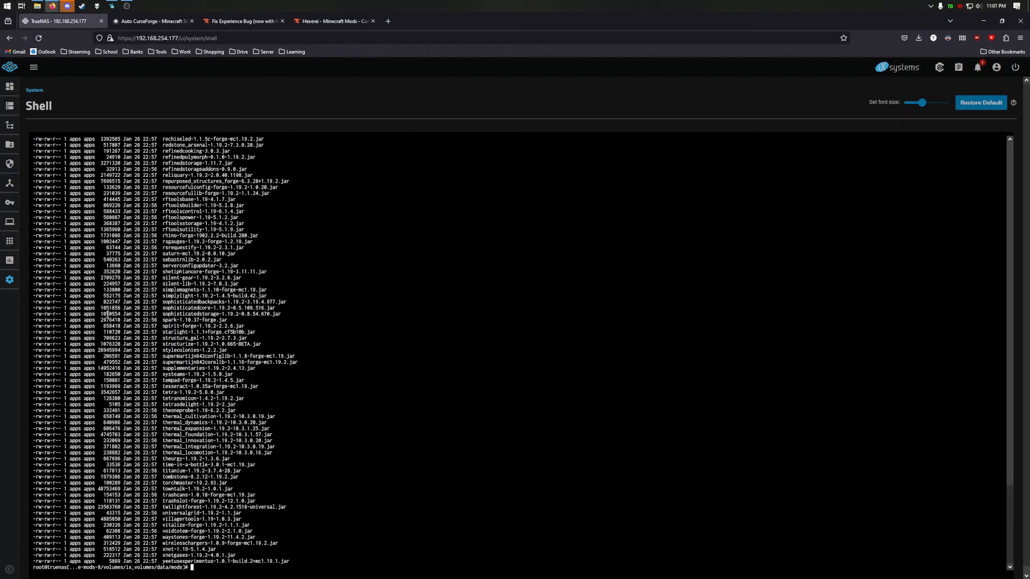
key("Up")
type("hexerei-0.3.3.1.jar")
key("Return")
- Set the jar's permissions with chmod g+rw, o+r and u-x
type("chmod ")
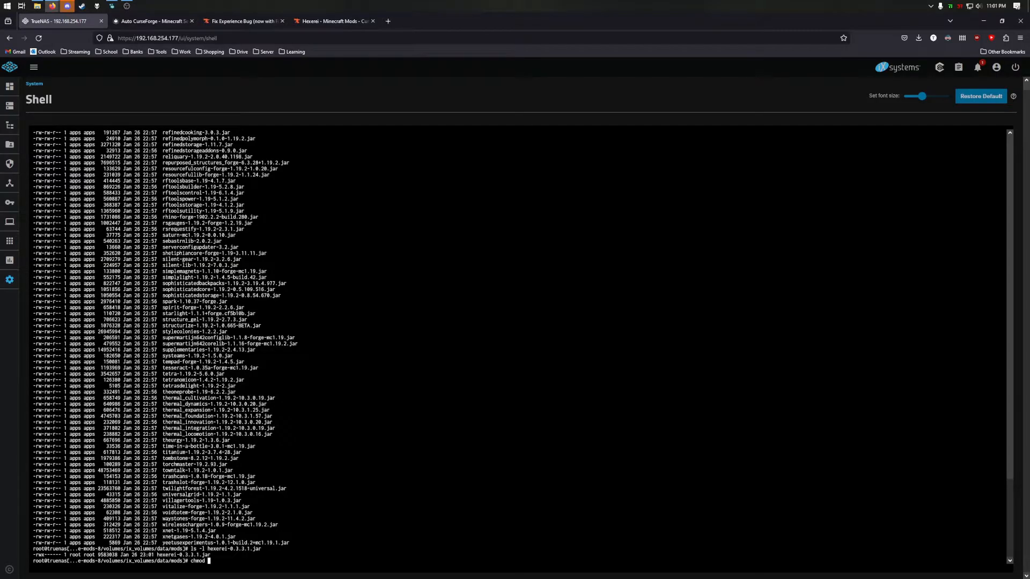
type("g+rw hexerei-0.3.3.1.jar")
key("Return")
type("chmod o+r hexerei-0.3.3.1.jar")
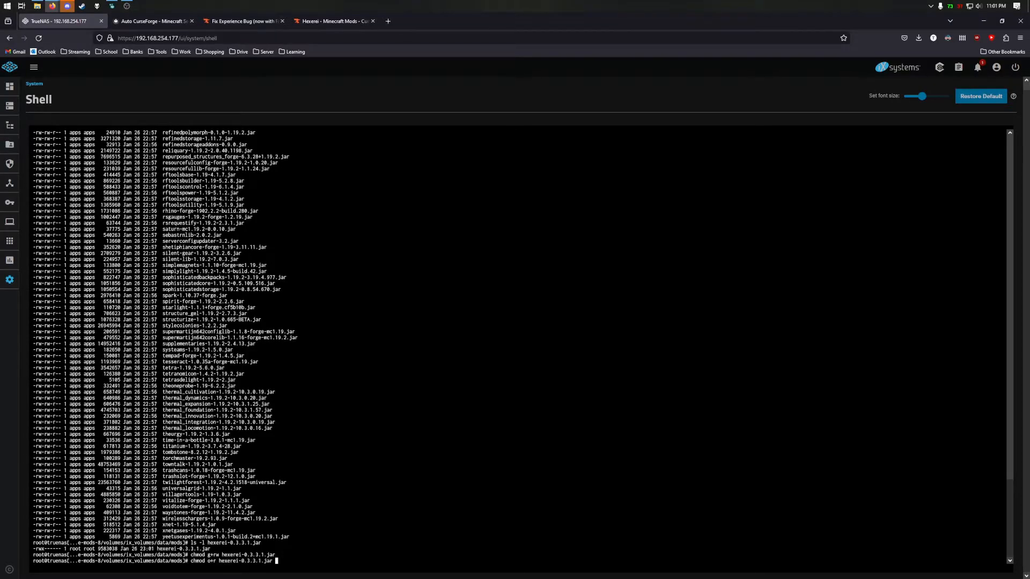
key("Return")
type("chmod u-")
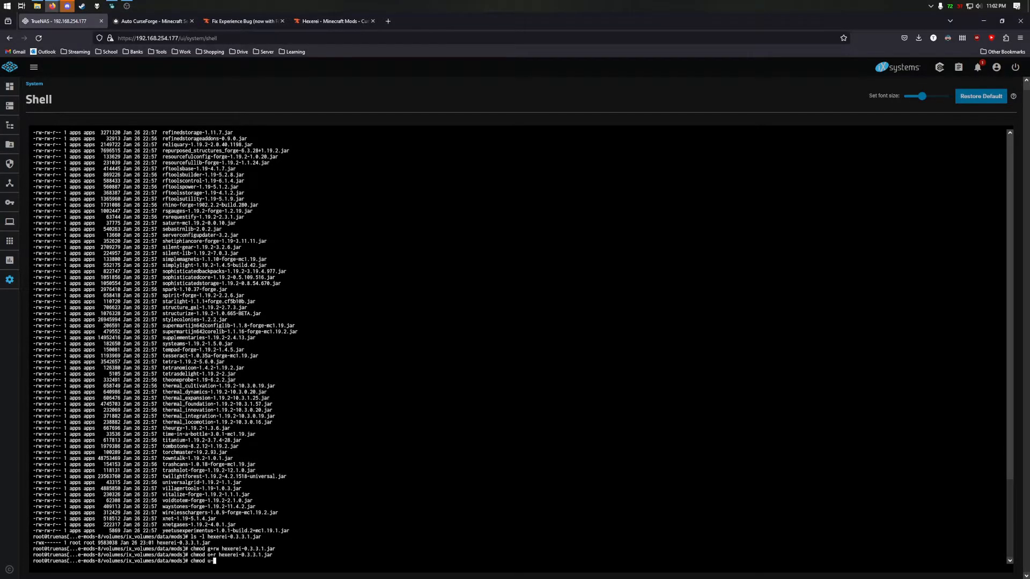
type("x hexerei-0.3.3.1.jar")
key("Return")
- Change the jar's owner and group to apps and verify with ls -l
type("chown apps hexerei-0.3.3.1.jar")
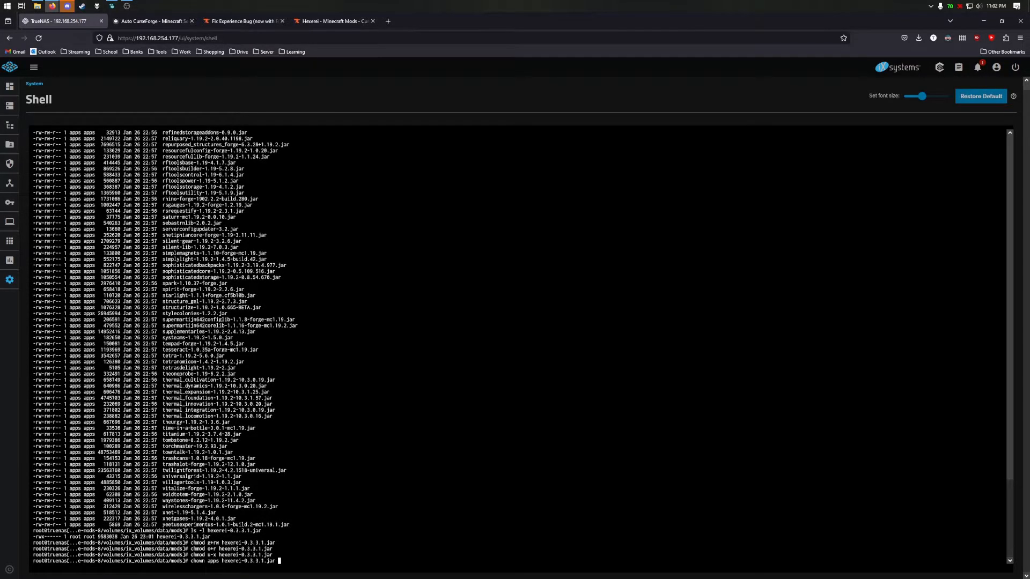
key("Return")
type("chgrp ")
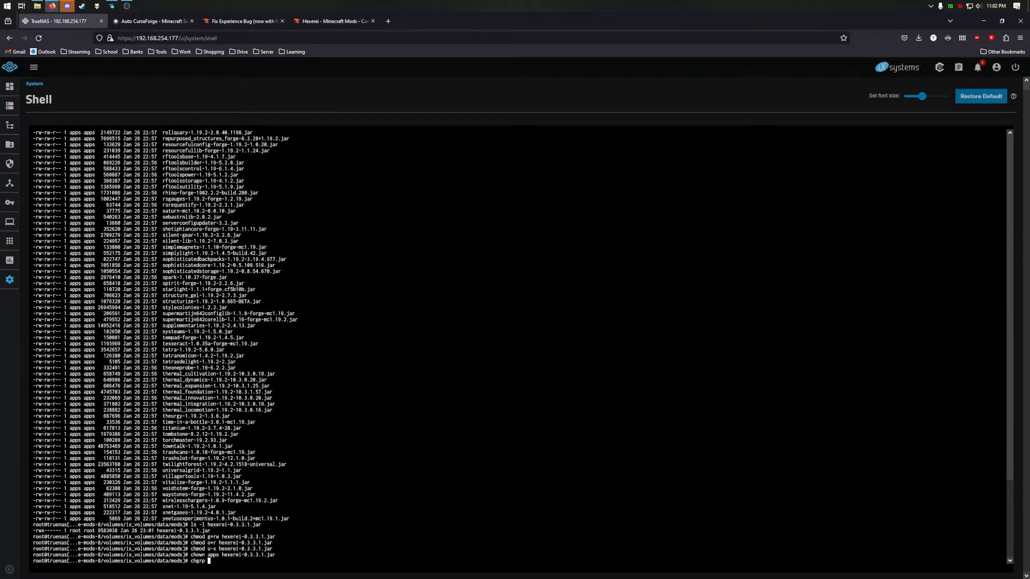
type("apps hexerei-0.3.3.1.jar")
key("Return")
type("ls -l hexerei-0.3.3.1.jar")
key("Return")
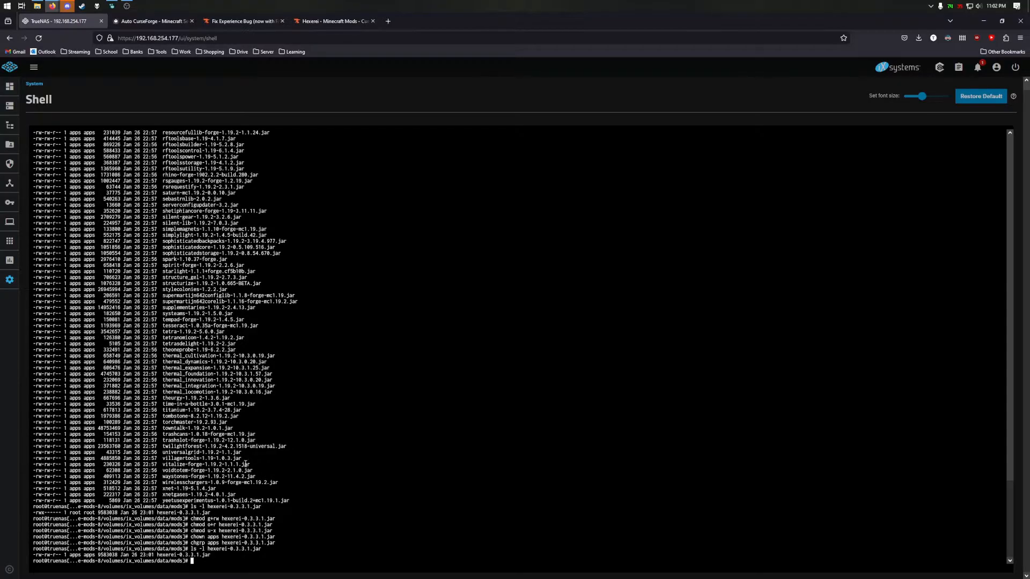
- Start minecraft-all-the-mods-8, follow its pod logs to the rcon-cli stop, and return to Applications
left_click(12, 247)
left_click(427, 207)
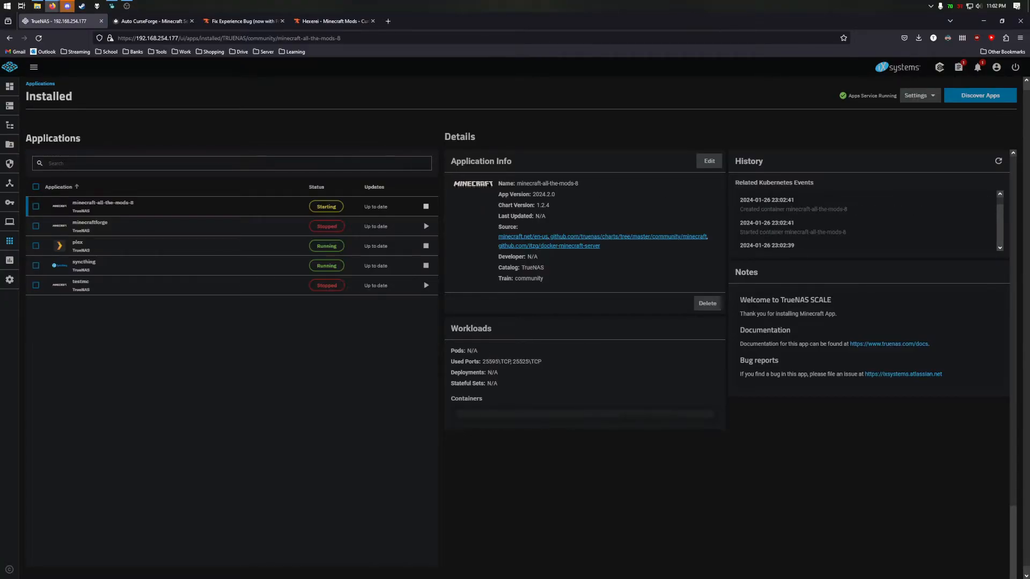
left_click(705, 427)
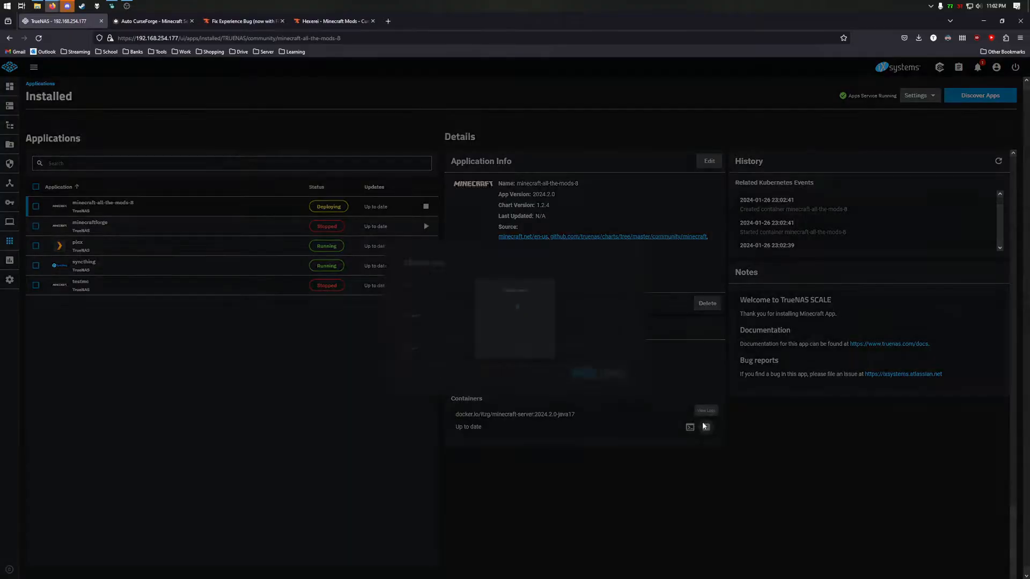
left_click(616, 379)
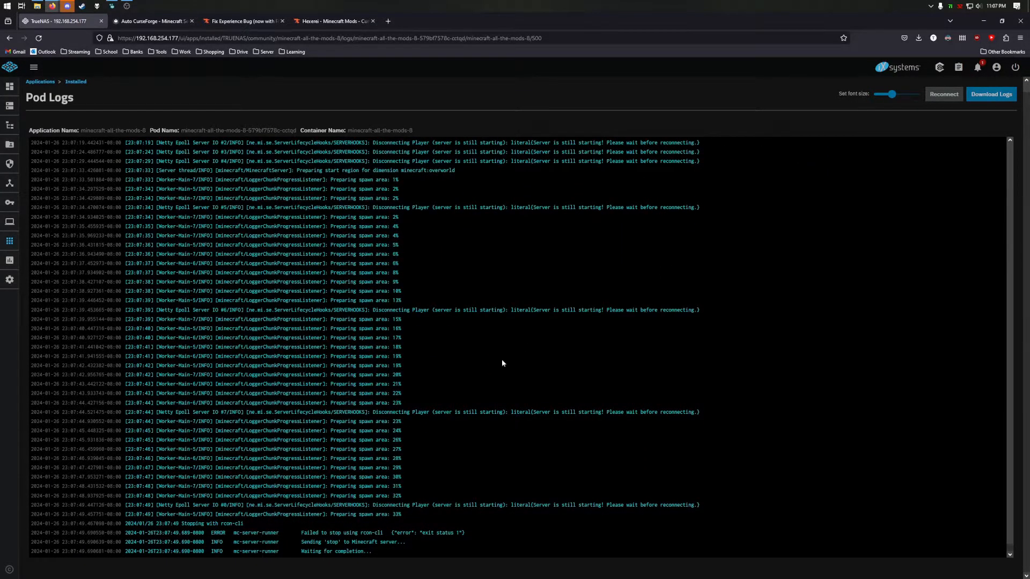
left_click_drag(182, 515, 249, 515)
left_click(317, 339)
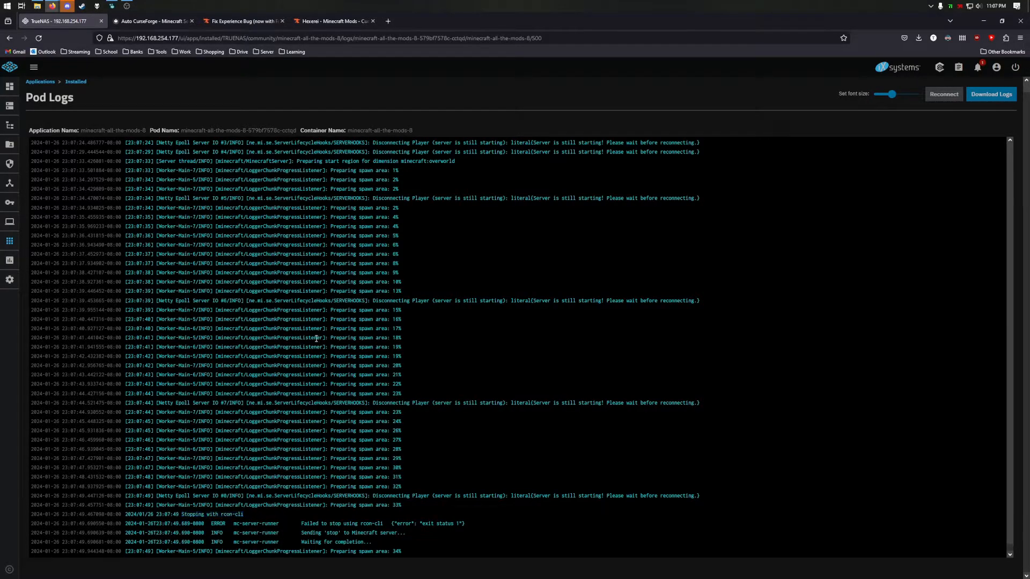
left_click(44, 84)
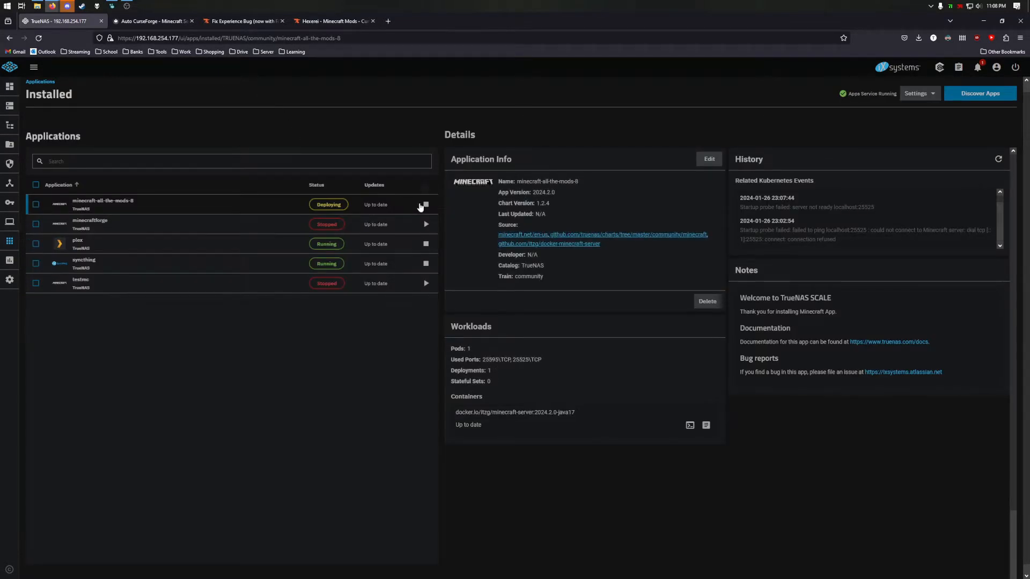
- Stop the app and add a DISABLE_HEALTHCHECK environment variable set to true
left_click(425, 205)
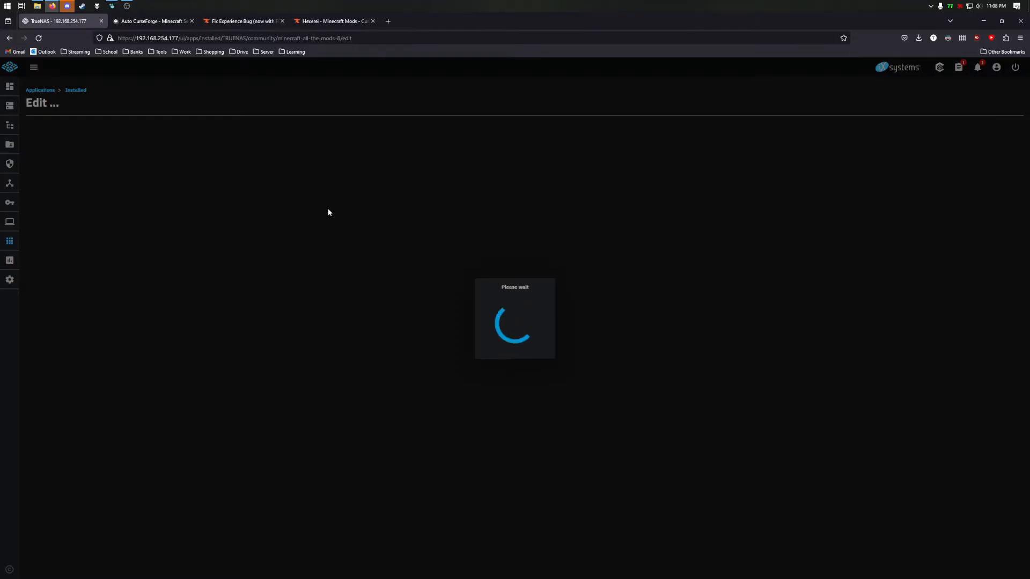
scroll(237, 253, "down", 15)
left_click(197, 346)
scroll(197, 343, "down", 5)
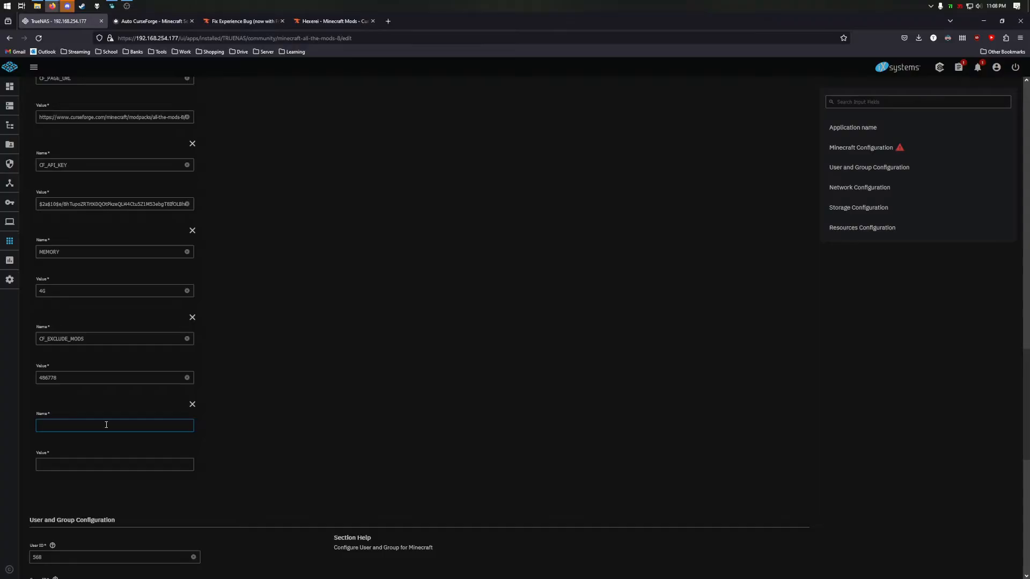
type("DISABLE_HE")
type("ALTH")
type("CHECK")
type("true")
- Save the DISABLE_HEALTHCHECK update, start the app again, and open its container logs
scroll(278, 437, "down", 10)
left_click(44, 565)
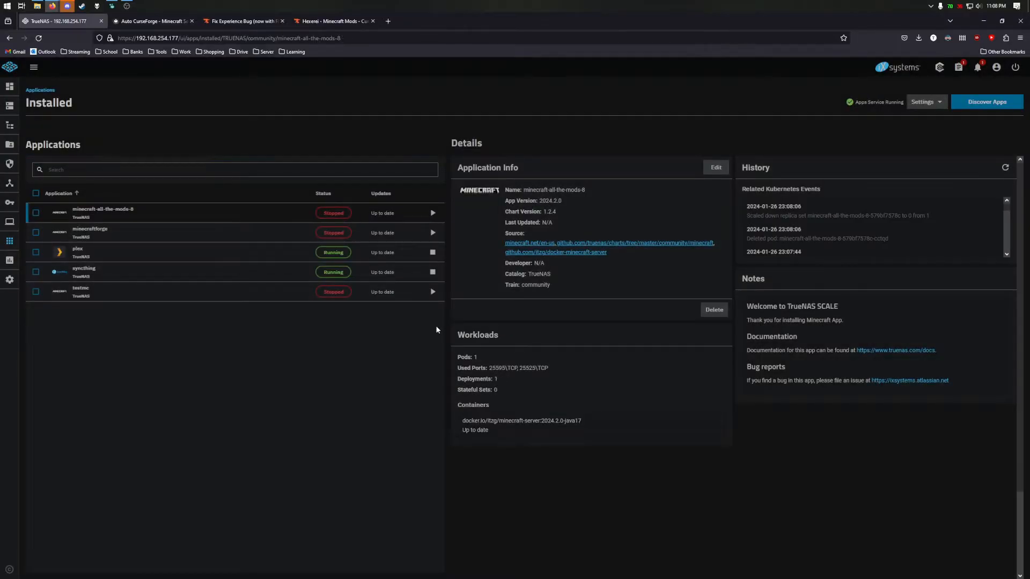
left_click(432, 213)
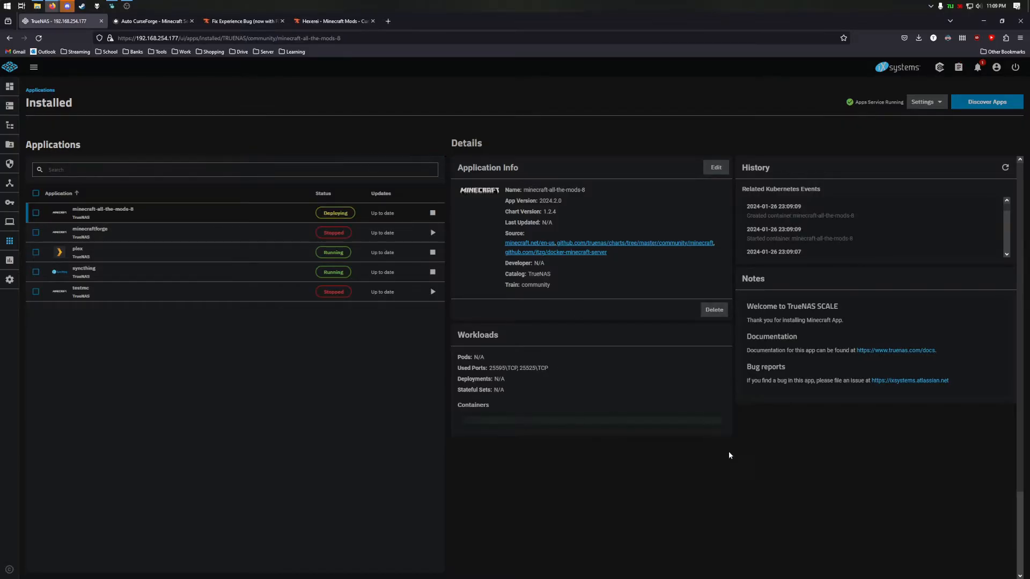
left_click(713, 434)
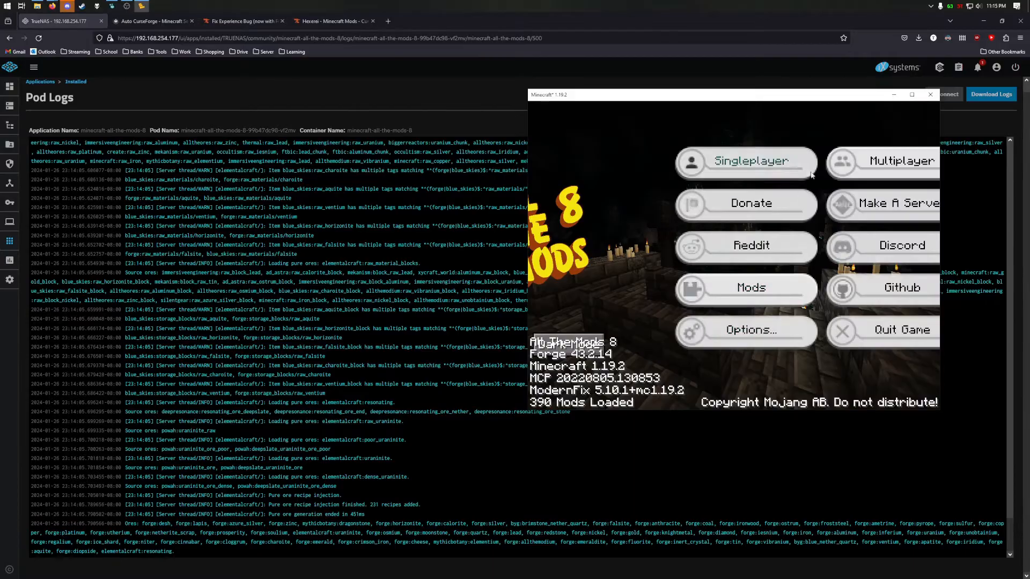
- Add a multiplayer server entry with address 192.168.254.177:25525
left_click(868, 160)
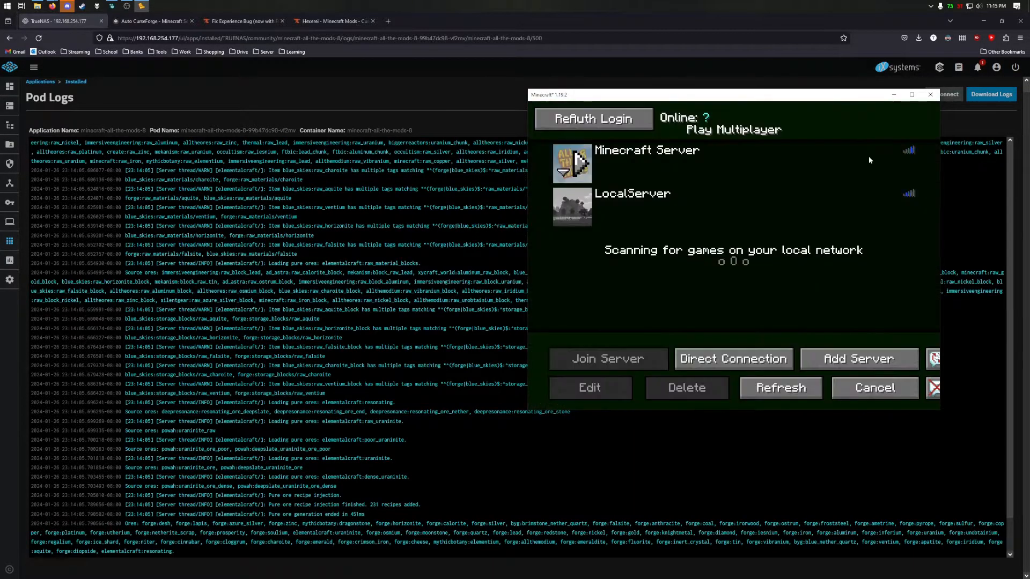
left_click(834, 367)
left_click(727, 244)
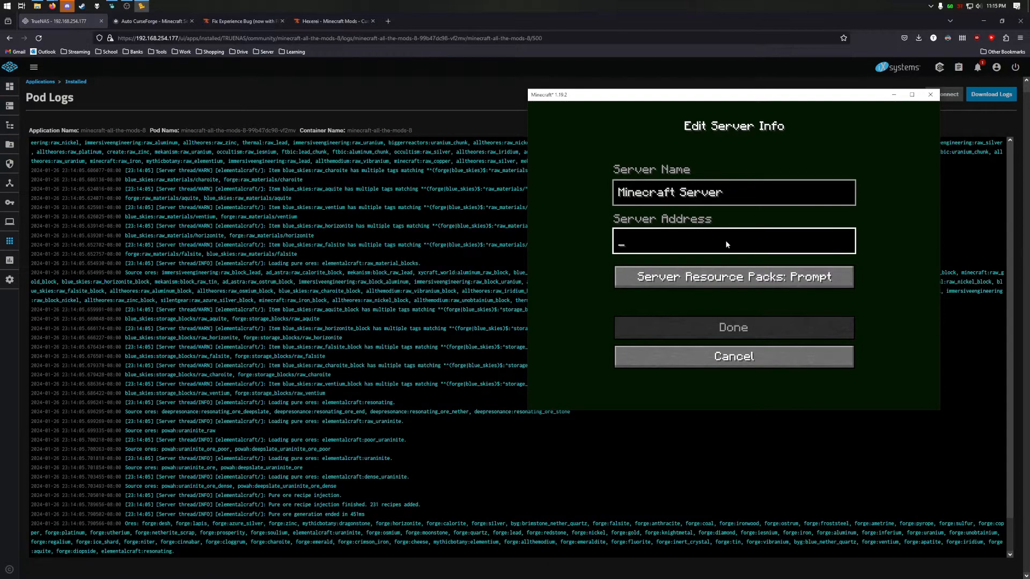
type("192.168.254.177")
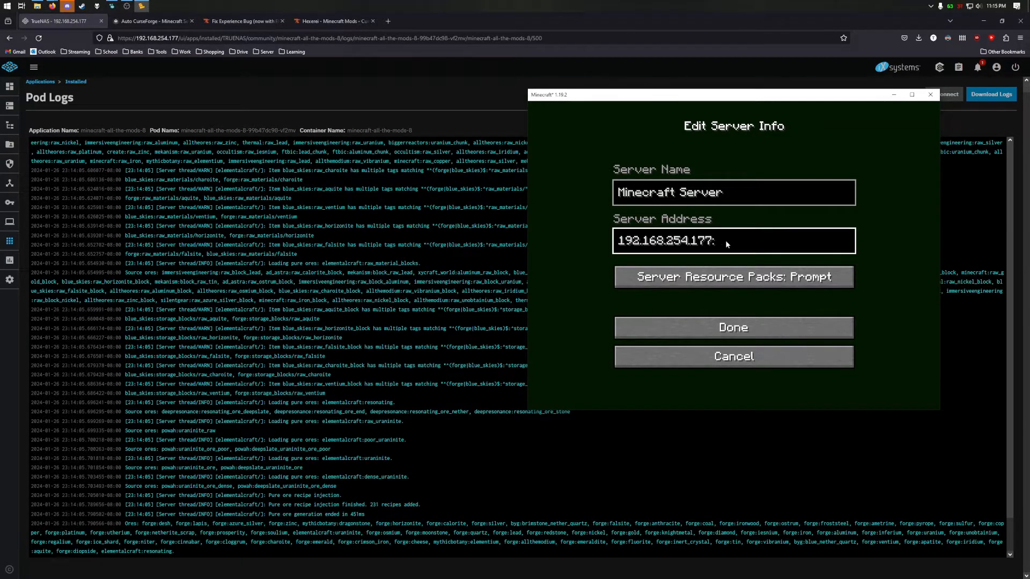
type(":25525")
left_click(650, 331)
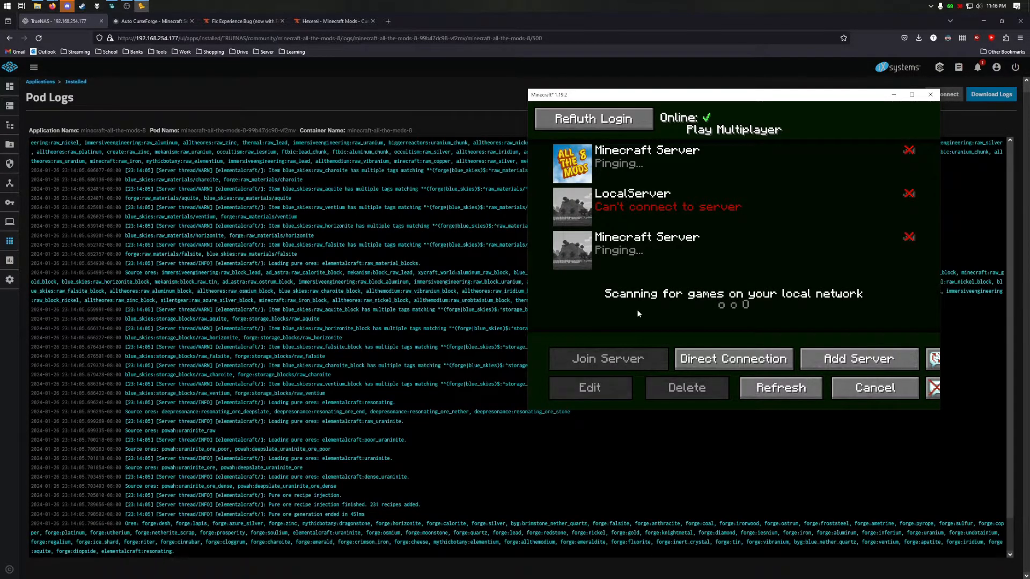
mouse_move(581, 259)
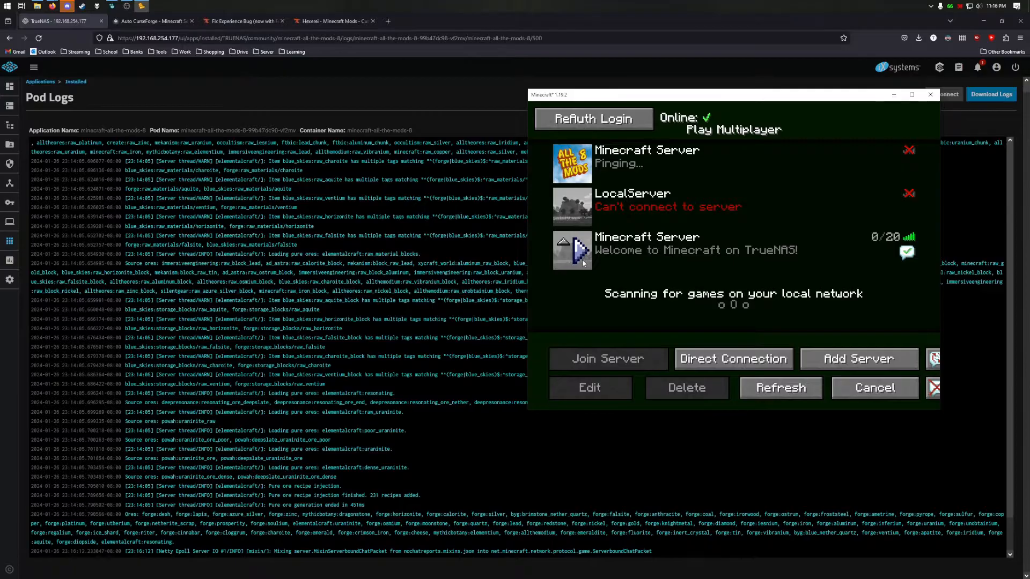
- Join the TrueNAS server, walk across the desert toward the sea, and check the inventory
left_click(581, 260)
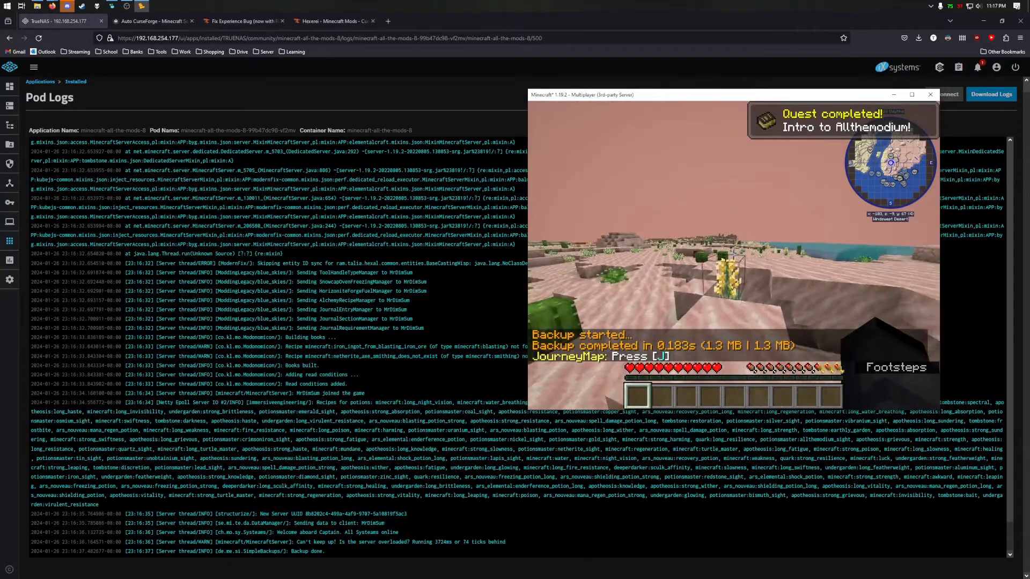
key("w")
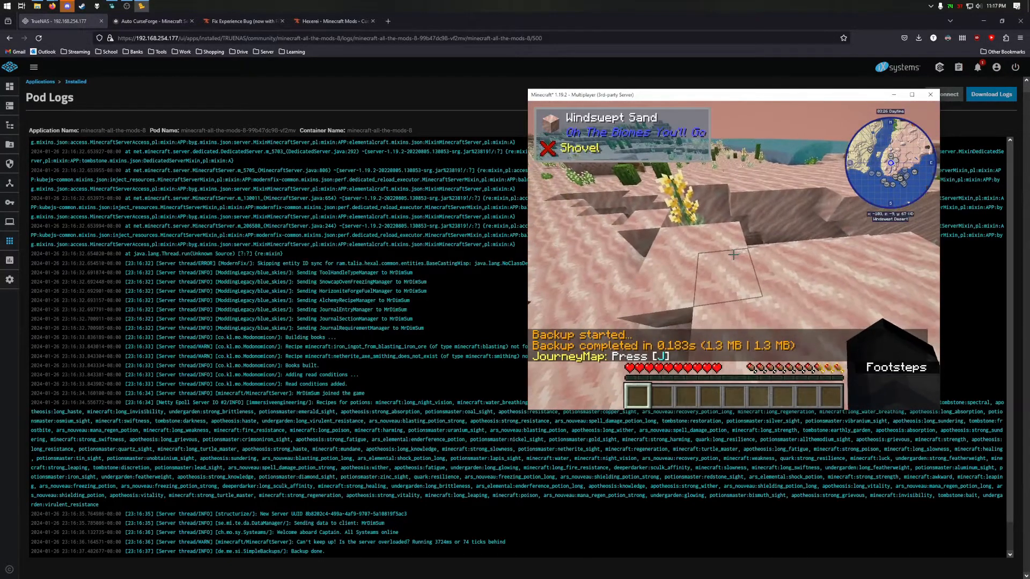
key("w")
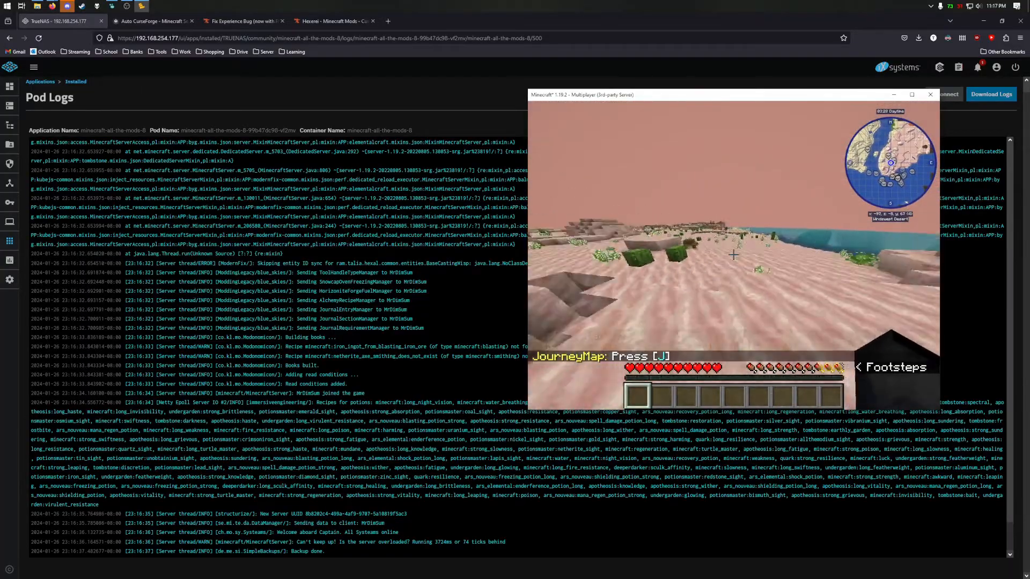
key("w")
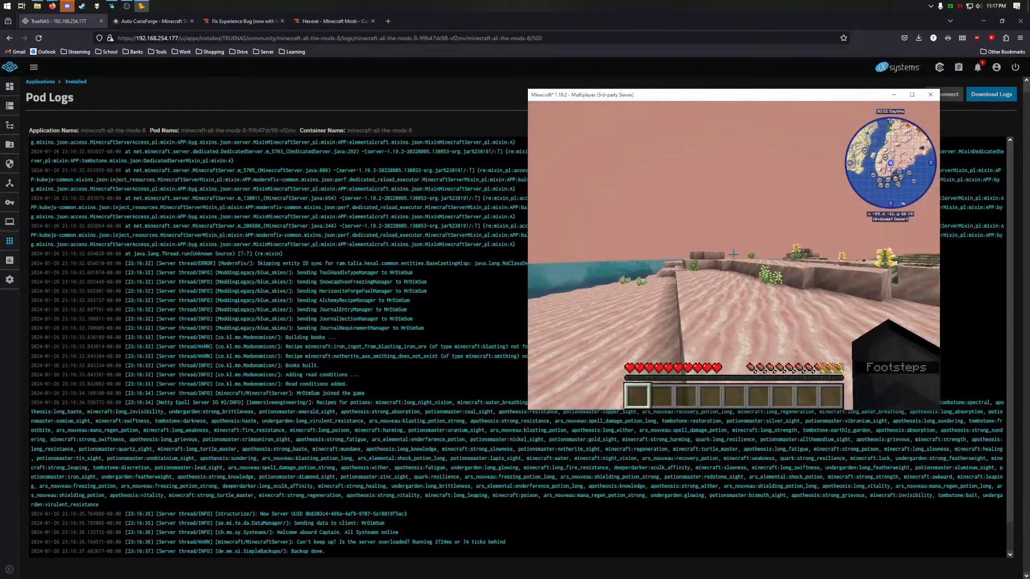
key("Escape")
key("e")
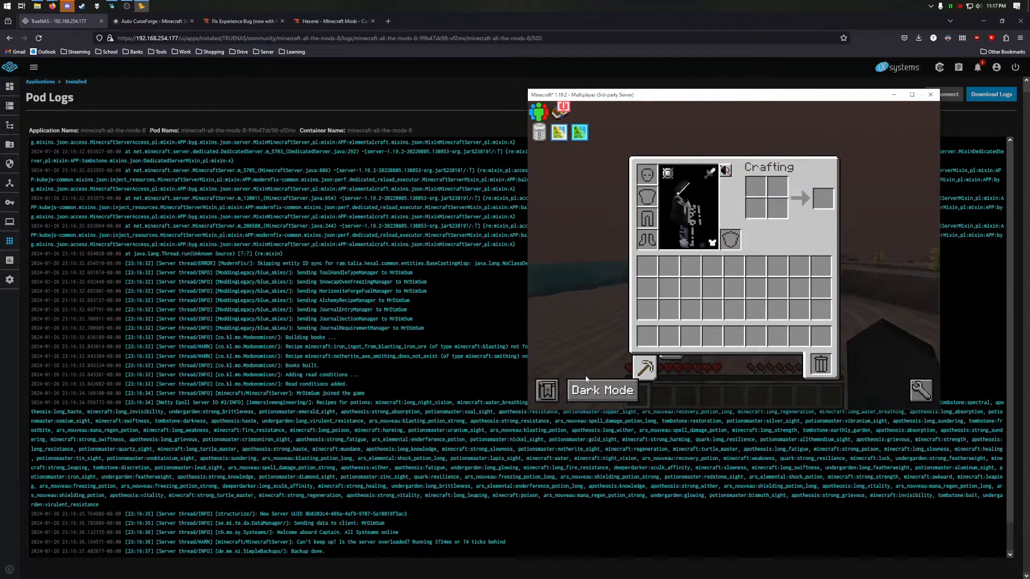
mouse_move(674, 370)
key("e")
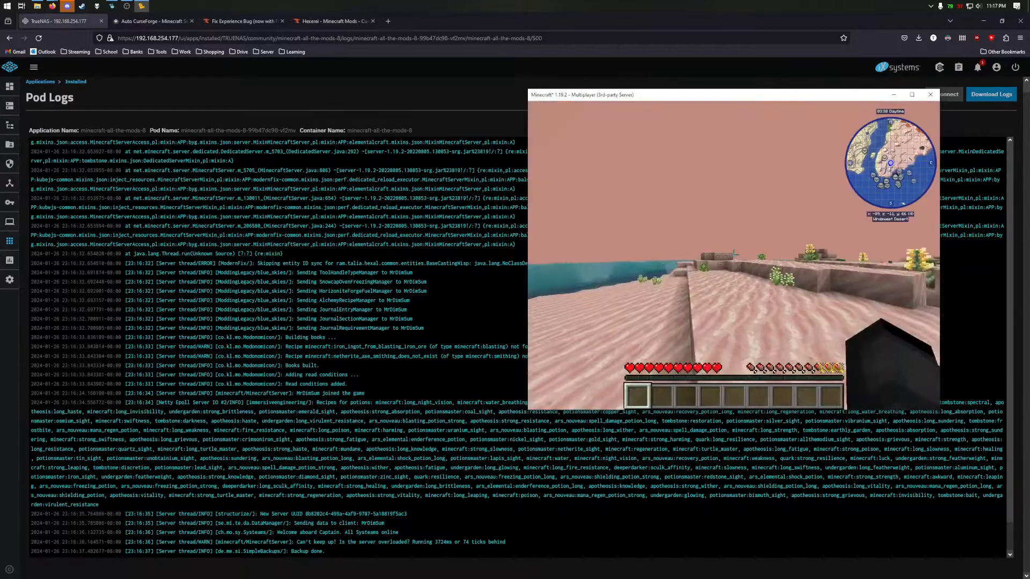
key("w")
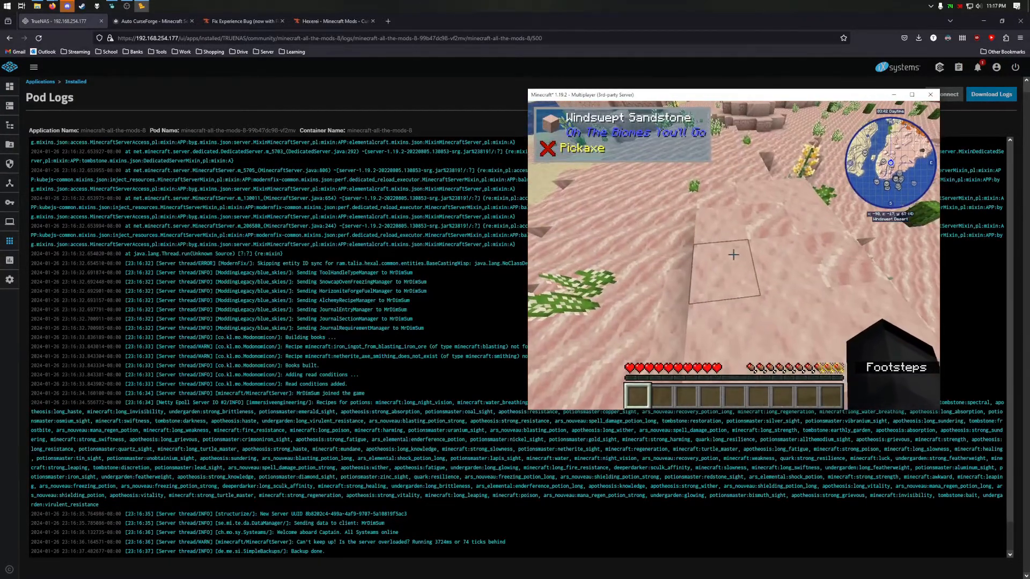
- Disconnect from the server and quit Minecraft
key("Escape")
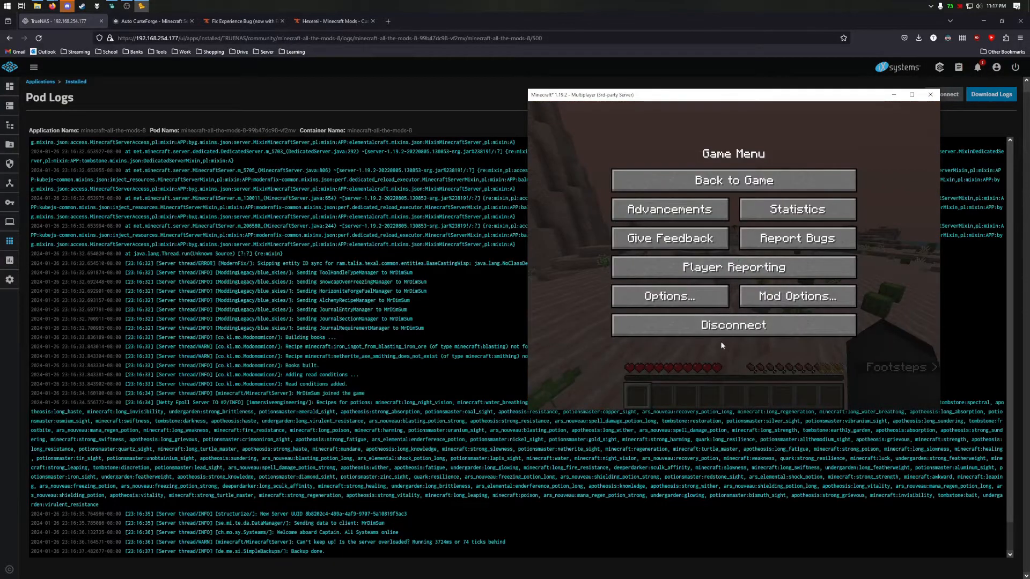
left_click(750, 330)
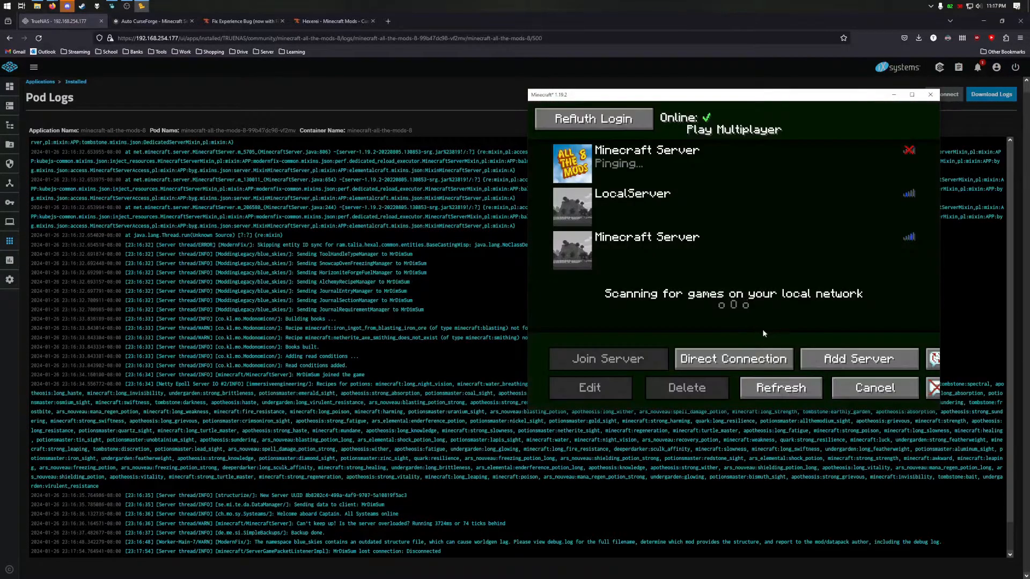
left_click(872, 387)
left_click(868, 335)
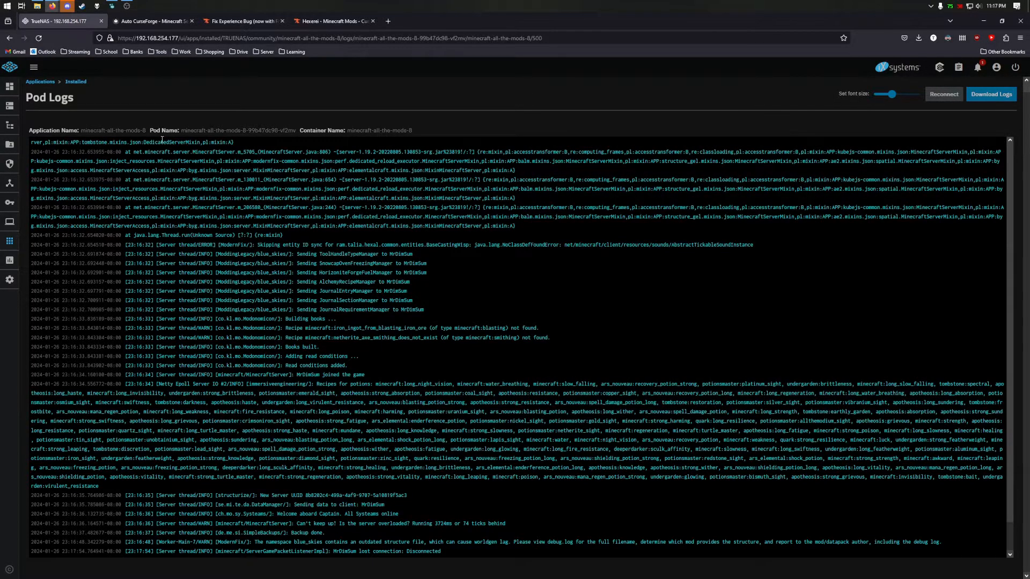
- Search 'rcon download', view the mcrcon SourceForge page, then close that tab
left_click(388, 21)
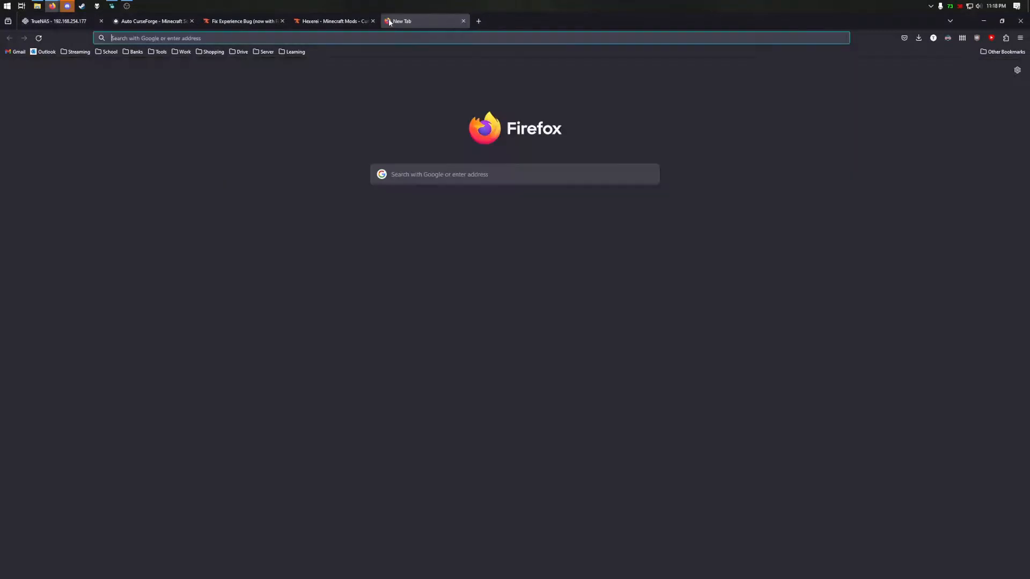
type("rcon ")
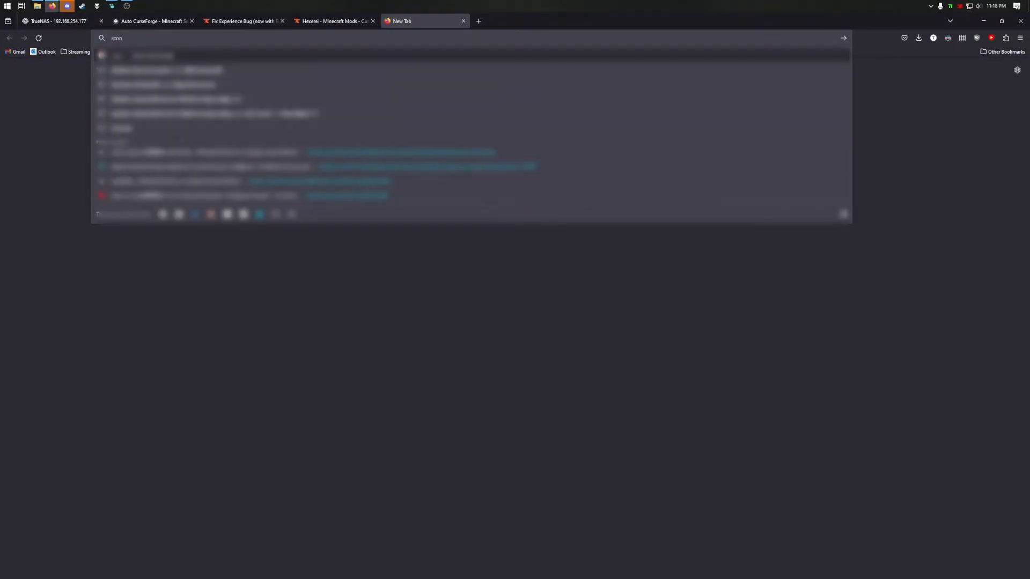
type("download")
key("Return")
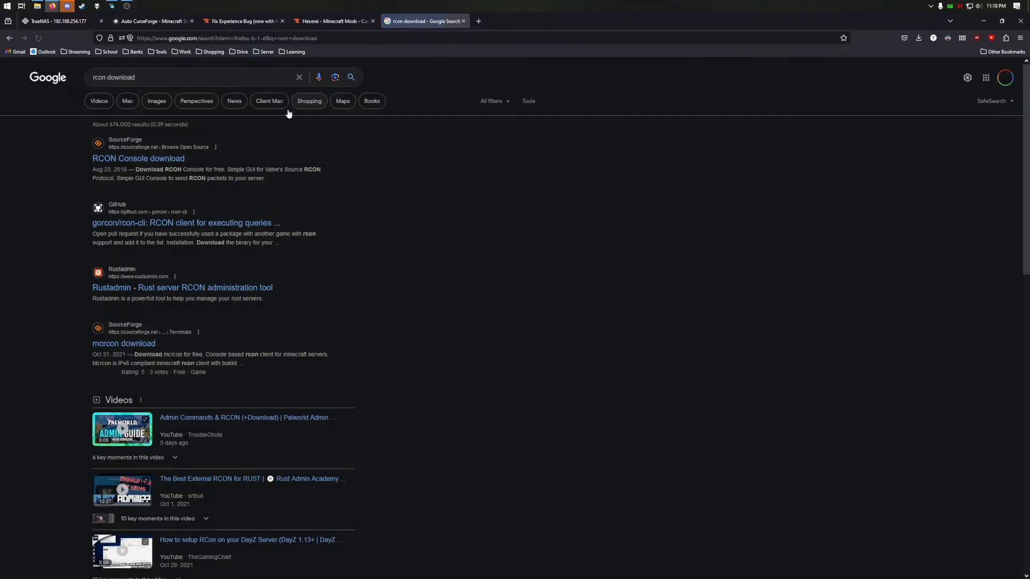
left_click(134, 344)
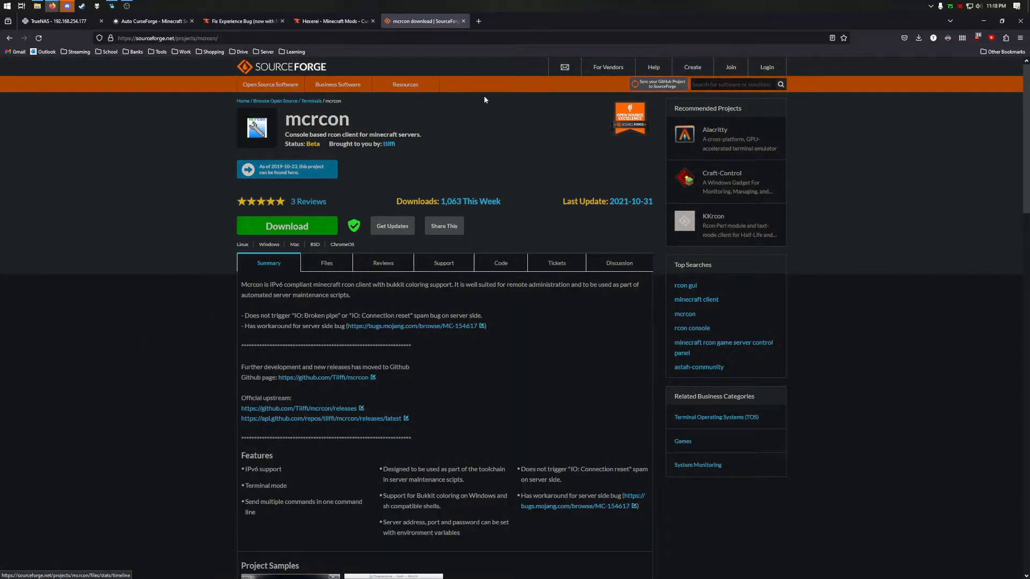
middle_click(429, 23)
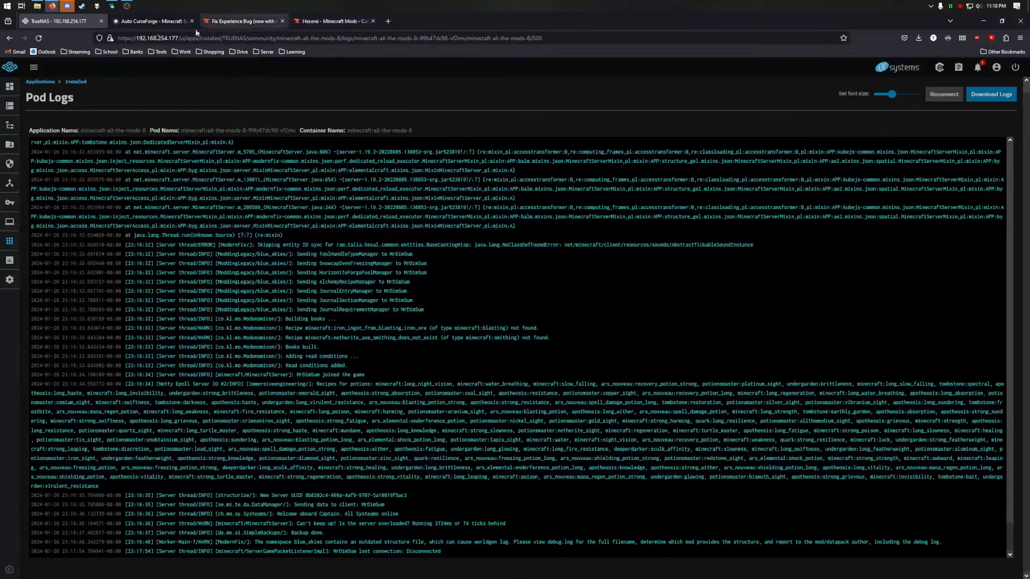
- Stop minecraft-all-the-mods-8, reapply its unchanged configuration with Update, and reopen its Edit form
left_click(37, 84)
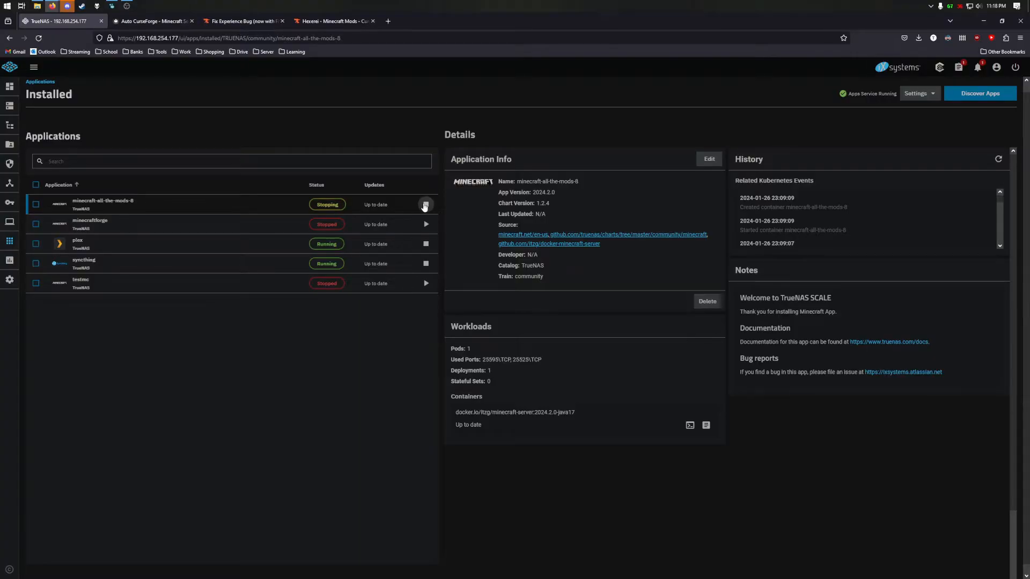
left_click(709, 160)
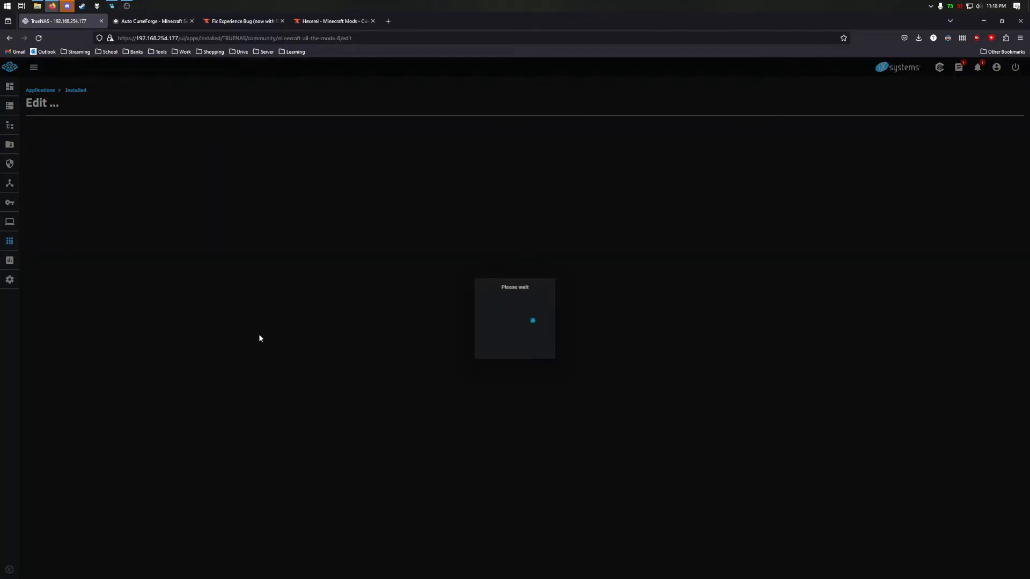
scroll(98, 398, "down", 15)
scroll(82, 392, "down", 8)
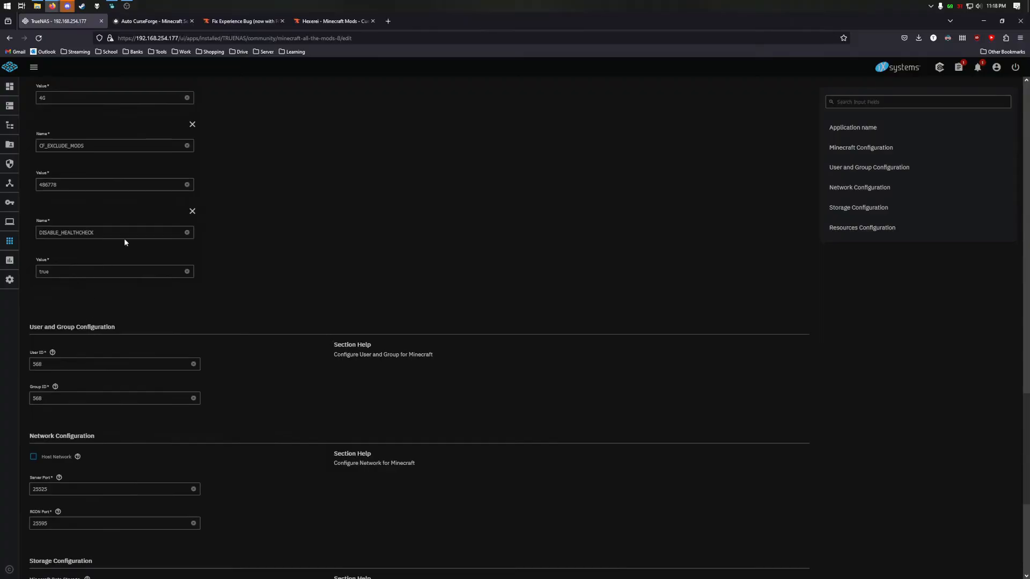
left_click(56, 570)
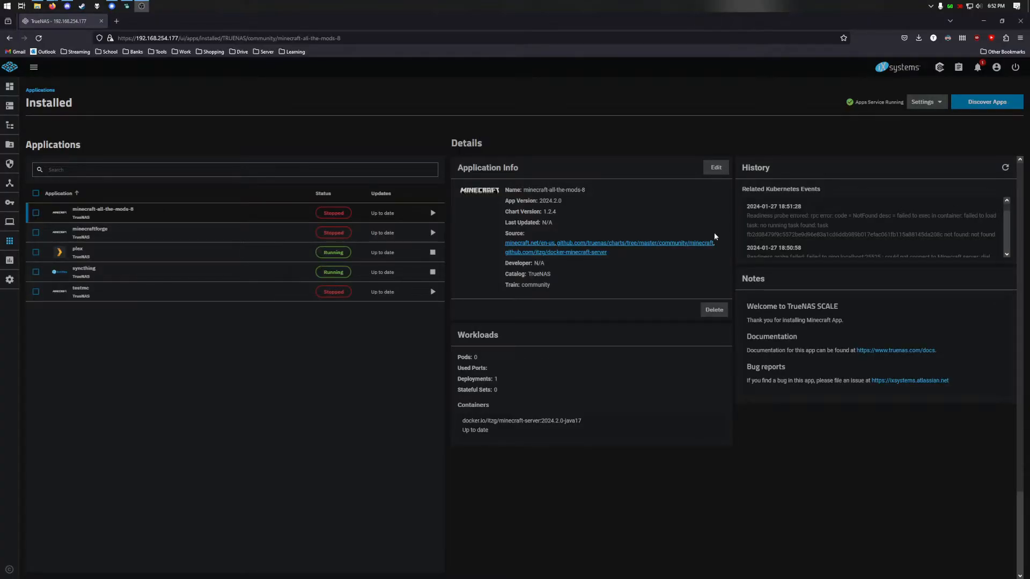
left_click(707, 169)
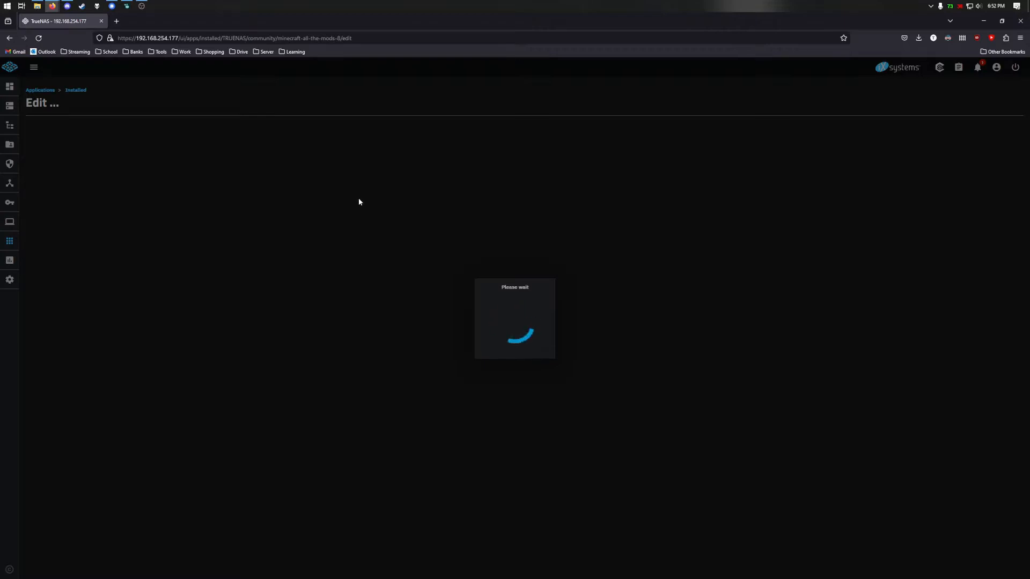
- Add two environment variables in the Edit form: WORLD as /worlds/world and FORCE_WORLD_COPY as true
scroll(223, 298, "down", 15)
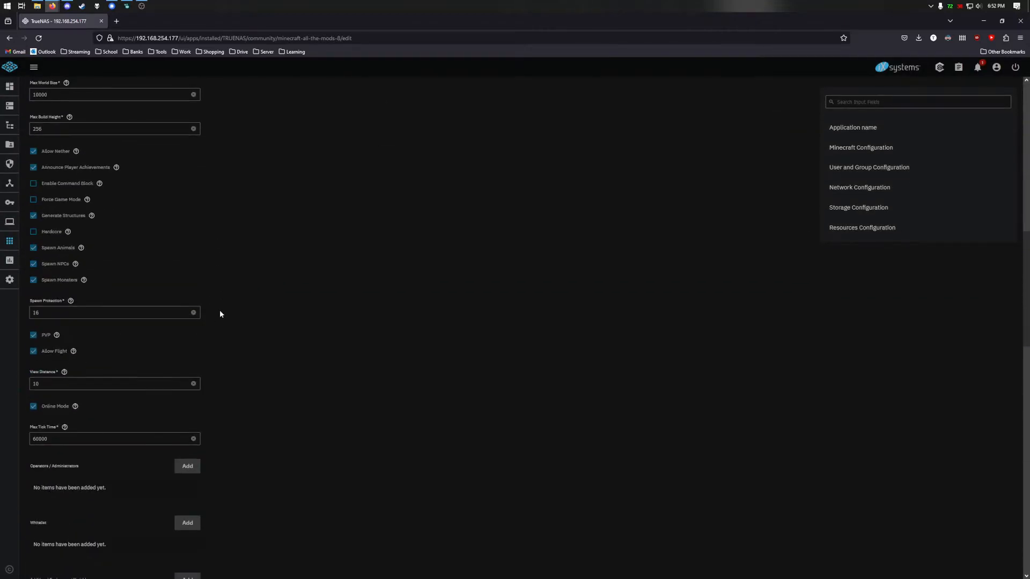
scroll(215, 347, "down", 1)
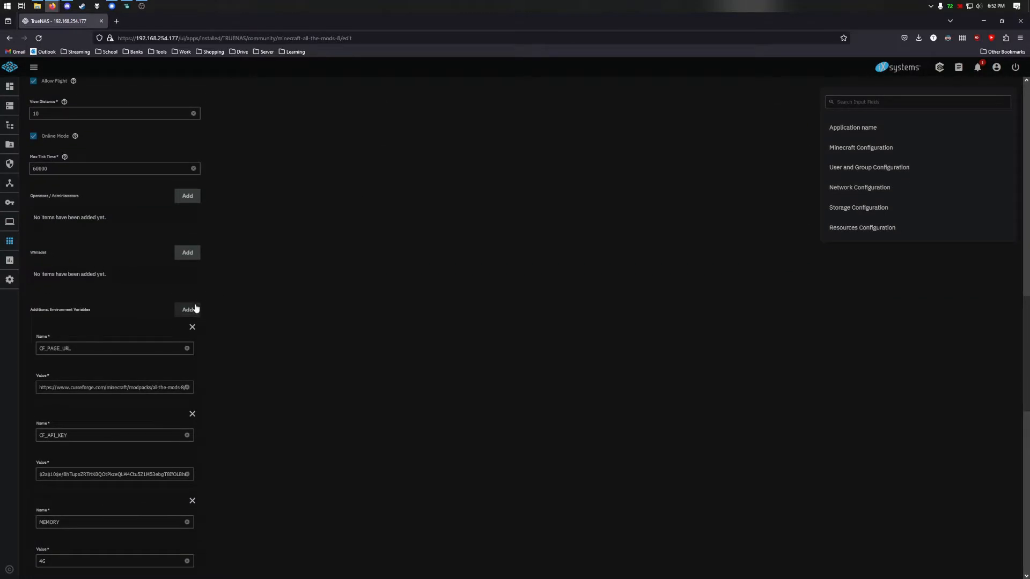
left_click(196, 308)
scroll(246, 311, "down", 8)
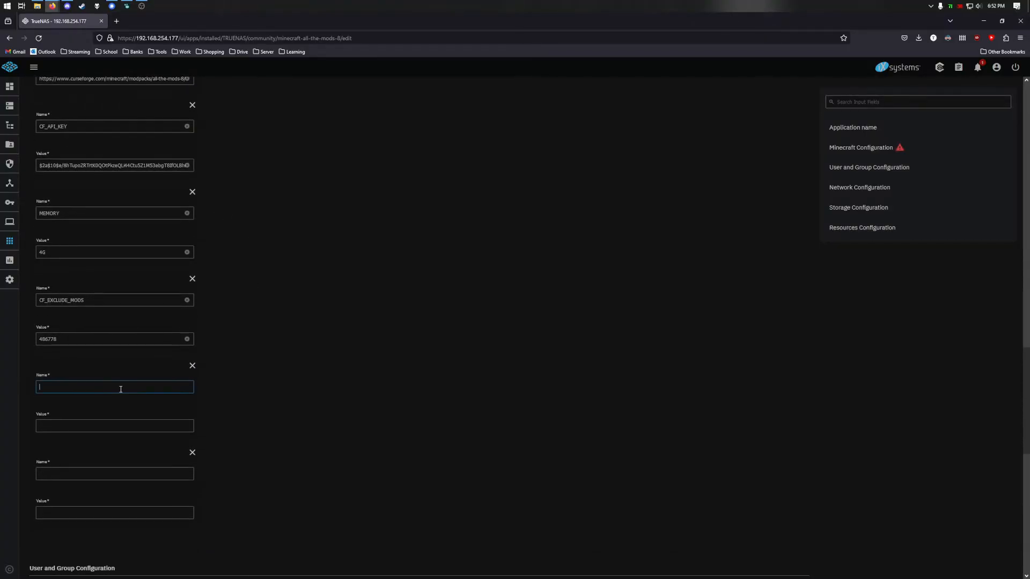
type("WORLD")
type("/worlds/world")
key("Tab")
key("Tab")
type("FORCE_WORLD_CO")
type("true")
scroll(363, 325, "down", 5)
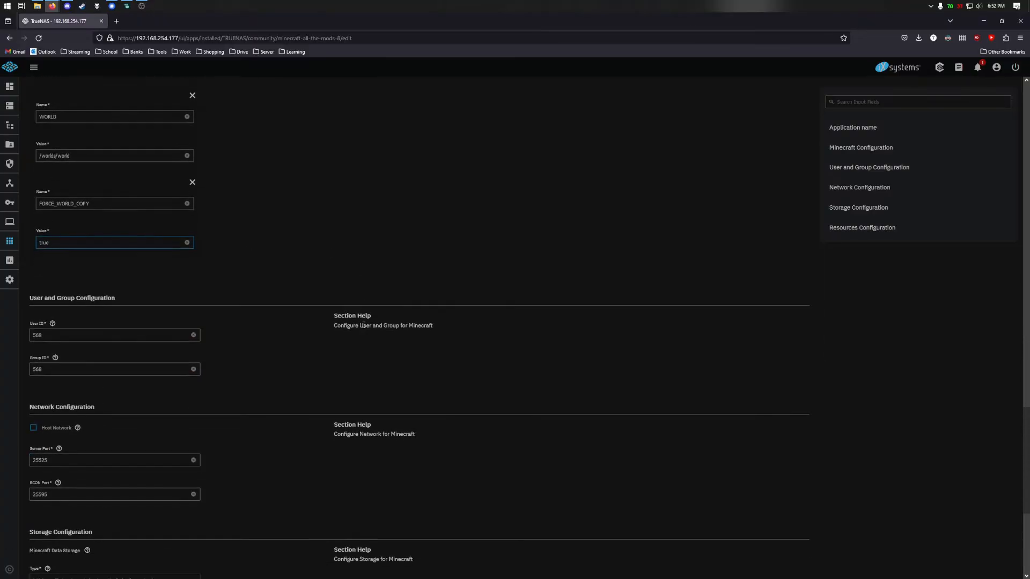
scroll(302, 353, "down", 4)
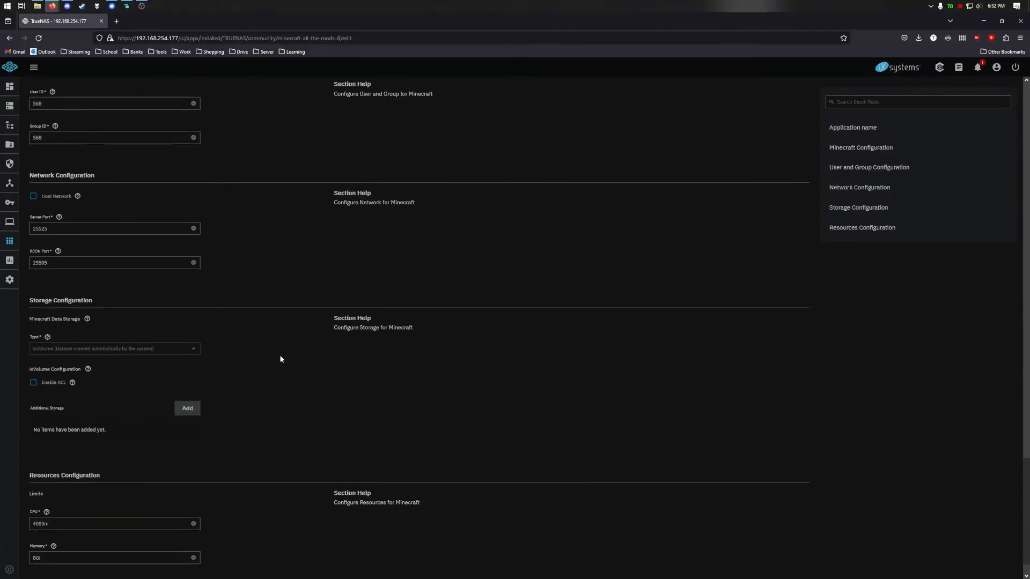
- Add an Additional Storage entry of type Host Path with mount path /worlds/world
scroll(214, 378, "down", 1)
left_click(187, 375)
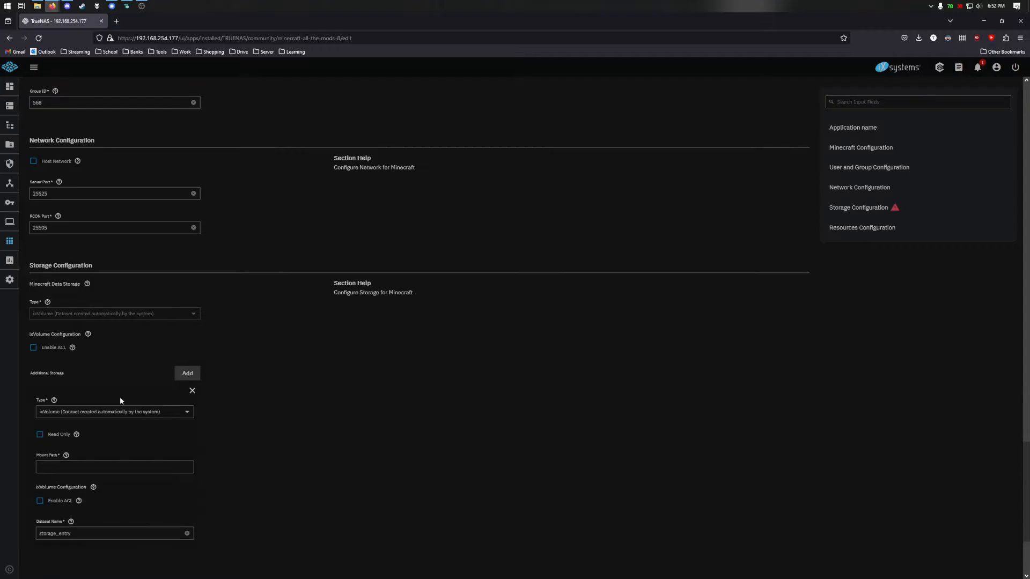
left_click(99, 413)
left_click(94, 428)
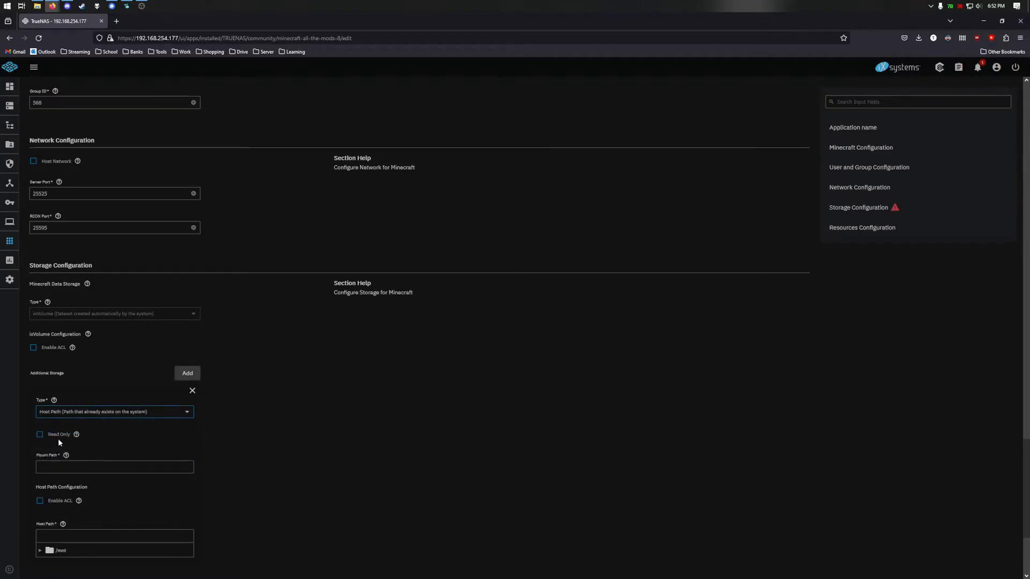
left_click(54, 467)
type("/worlds/world")
- Select /mnt/OGPool/Drop/world as the host folder and apply the app update
scroll(47, 457, "down", 2)
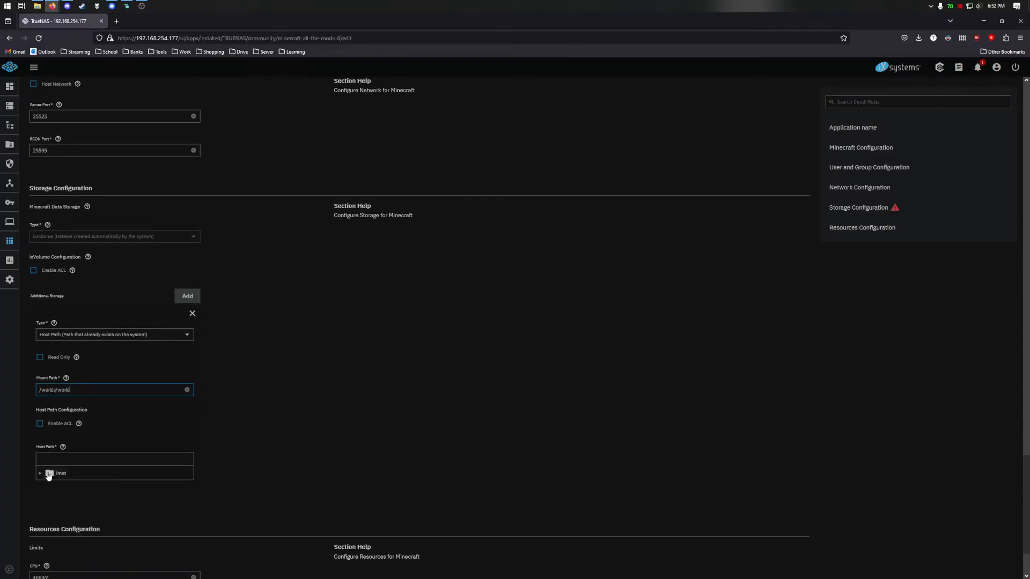
left_click(39, 473)
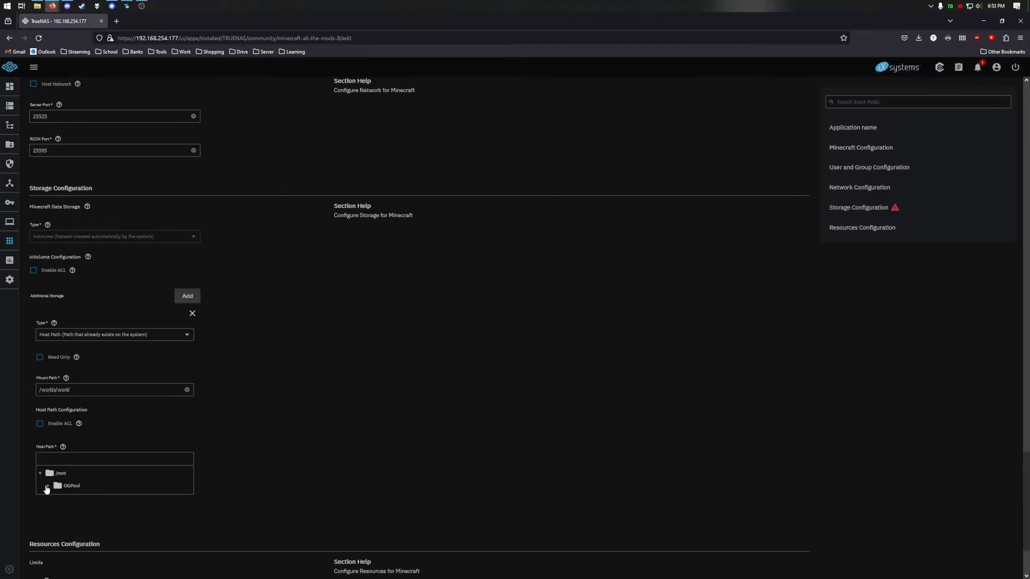
left_click(47, 486)
left_click(56, 498)
left_click(85, 536)
scroll(344, 475, "down", 3)
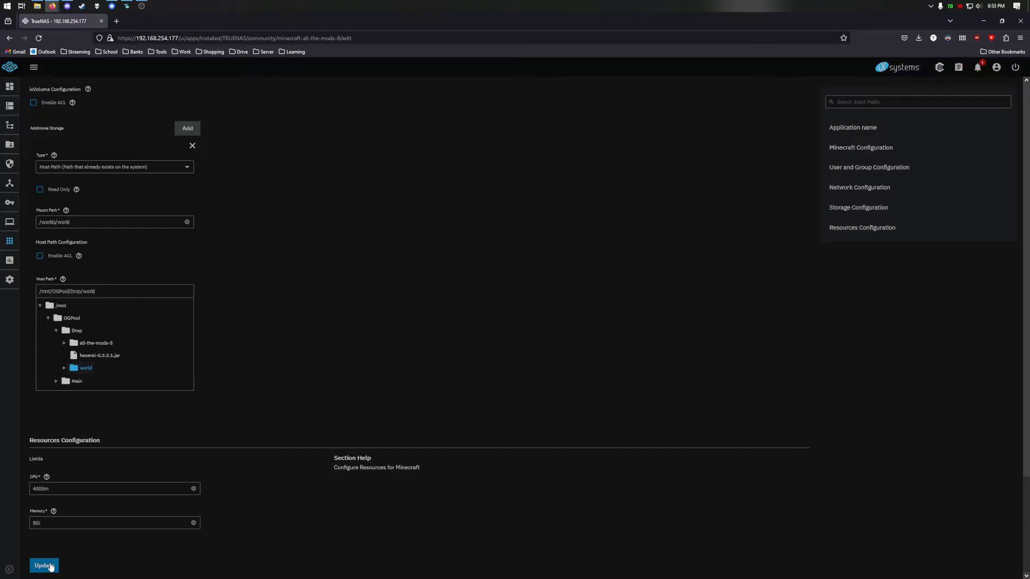
left_click(51, 567)
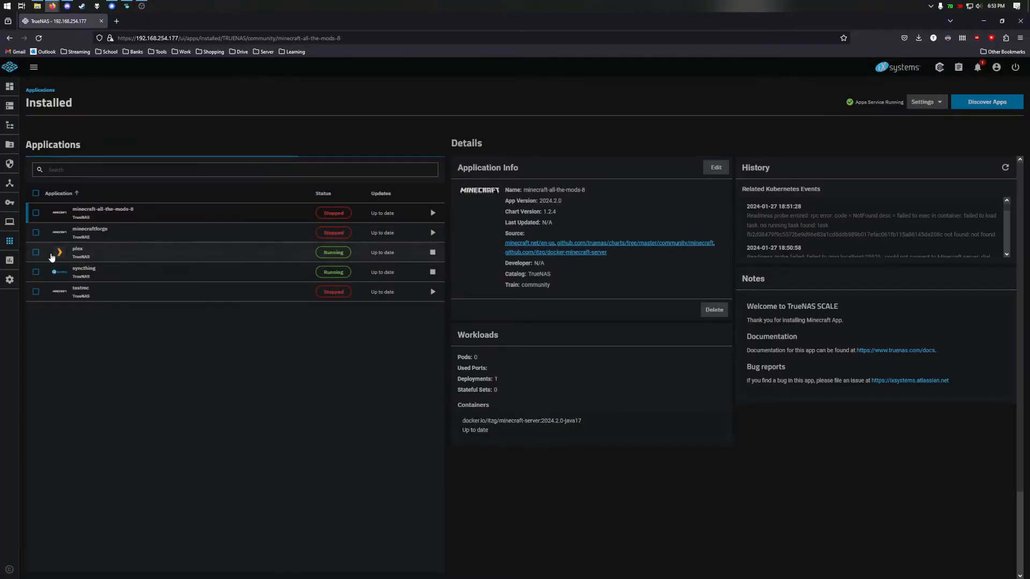
left_click(10, 280)
- In the system Shell, run cd /mnt/OGPool/Drop and list its contents with ls -l
left_click(38, 182)
type("cd /mnt/OGPool/Drop/")
key("Return")
type("ls -l")
key("Return")
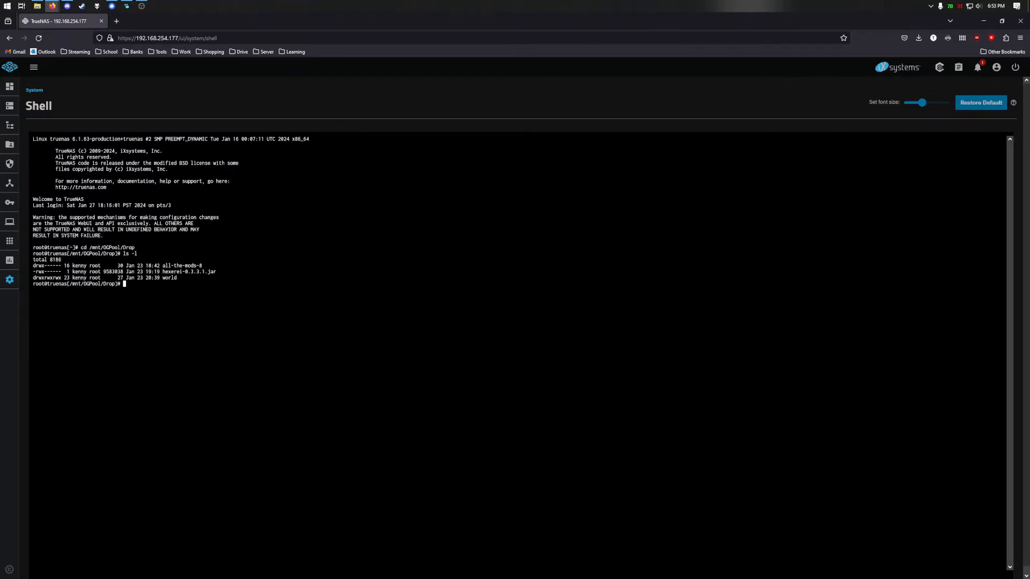
- Check the world folder's permission bits, then start minecraft-all-the-mods-8 from the installed apps
left_click_drag(161, 278, 183, 281)
left_click(46, 278)
left_click_drag(54, 279, 62, 280)
left_click(12, 242)
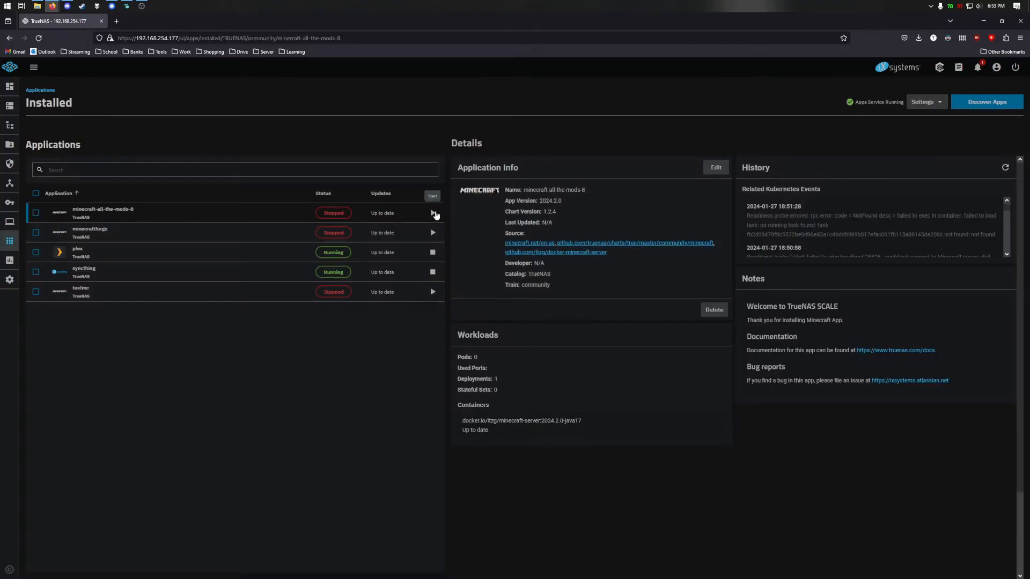
left_click(433, 213)
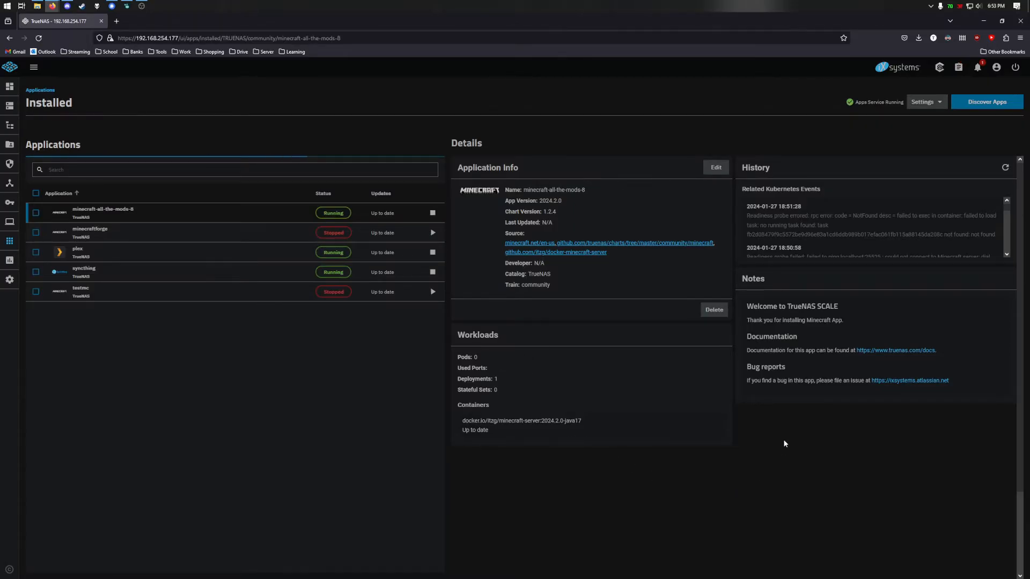
- Open the minecraft-all-the-mods-8 container's logs, accepting the pod in Choose pod
left_click(713, 430)
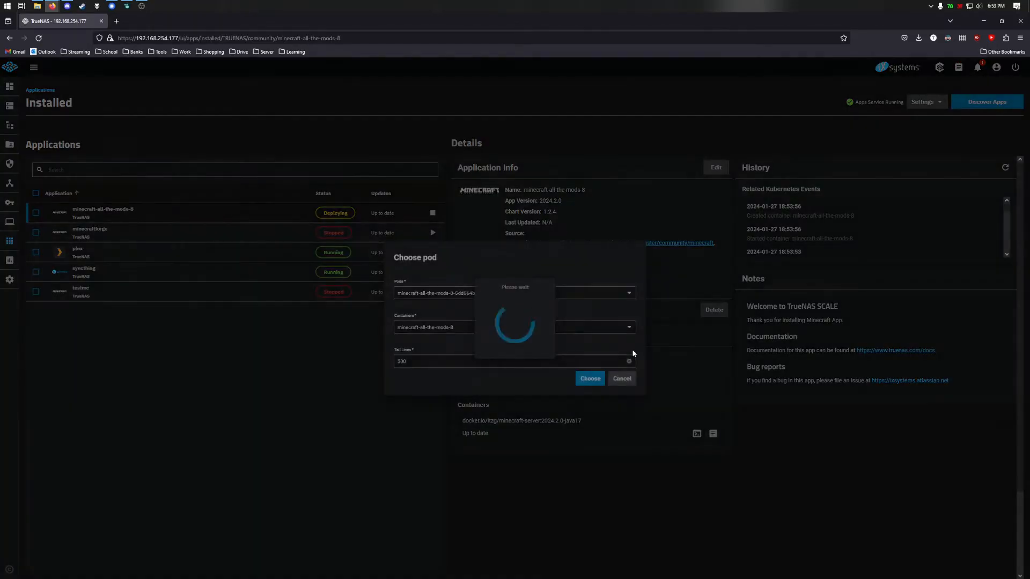
left_click(590, 376)
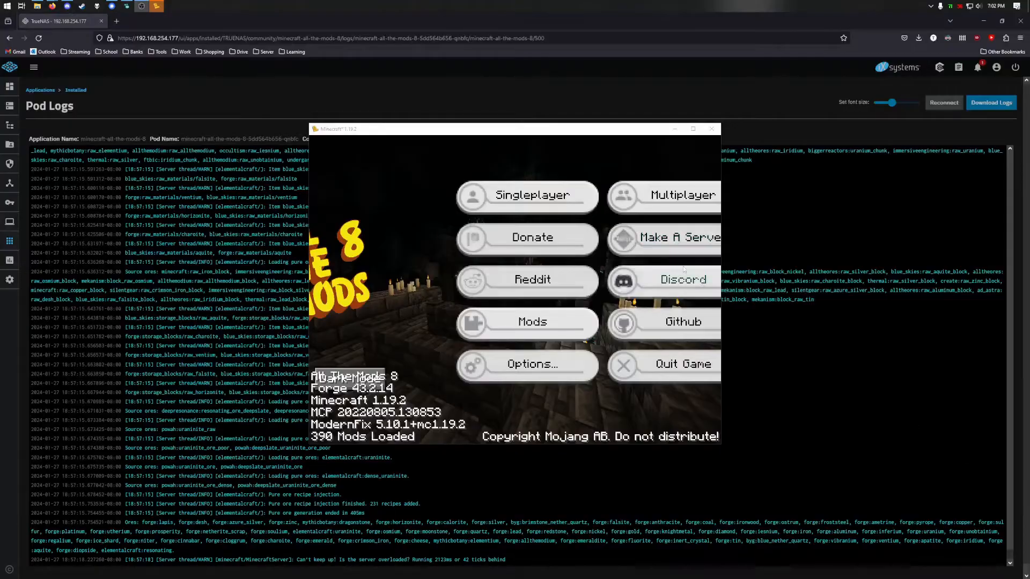
- Join the server from the Multiplayer list and walk forward through the imported cave world
left_click(635, 200)
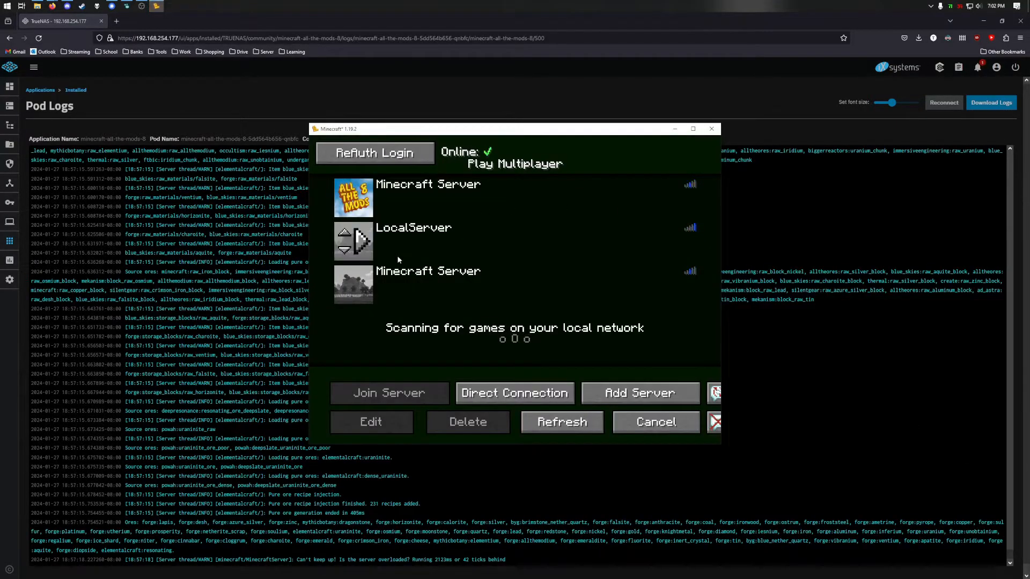
left_click(362, 290)
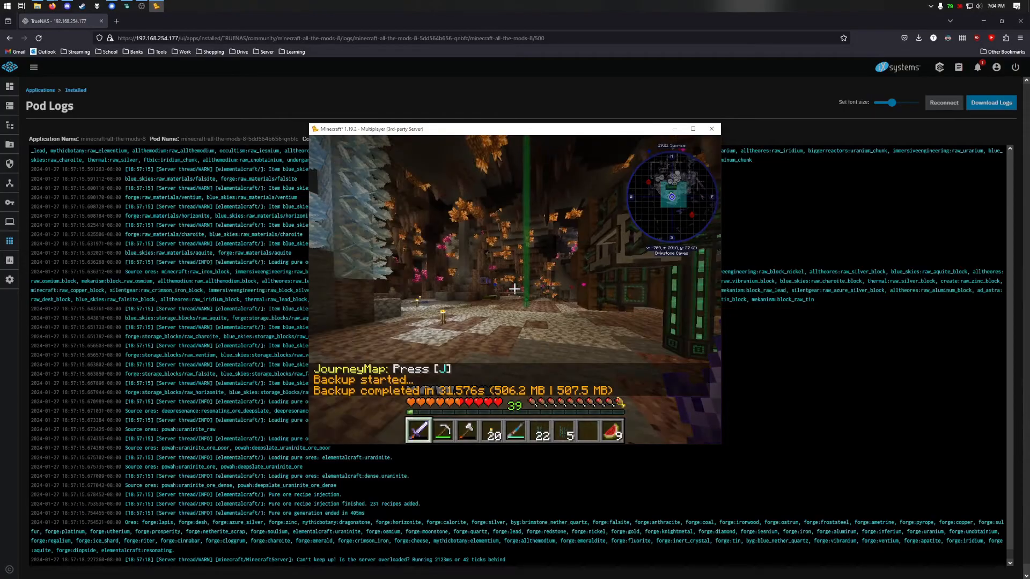
key("w")
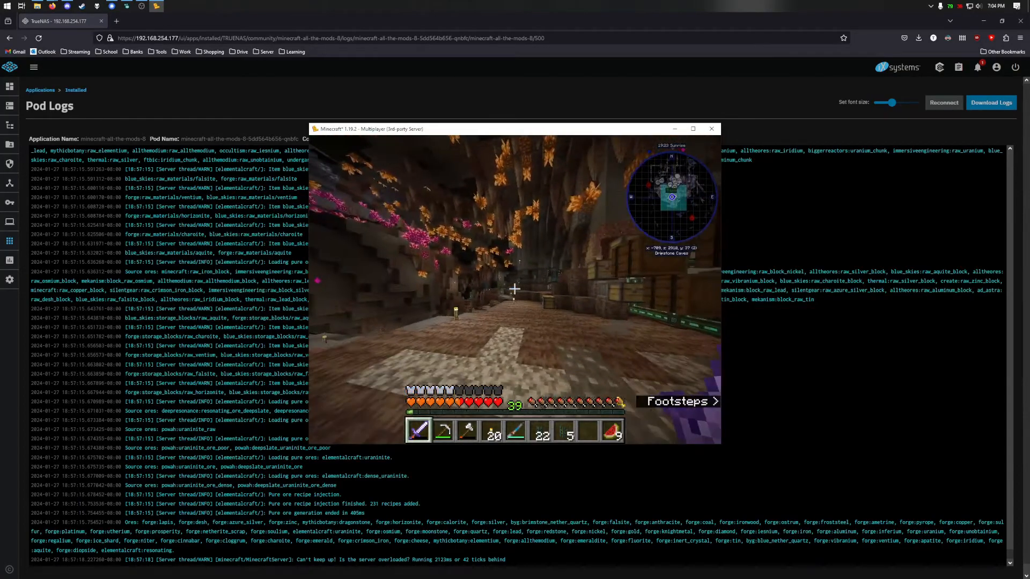
- Disconnect from the server and quit Minecraft from the title screen
key("Escape")
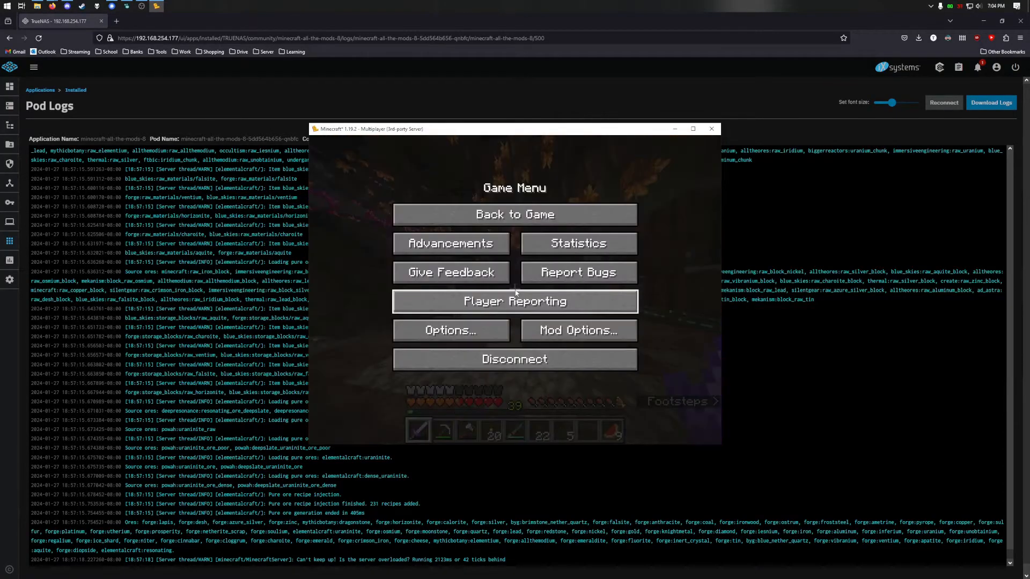
left_click(499, 366)
left_click(674, 432)
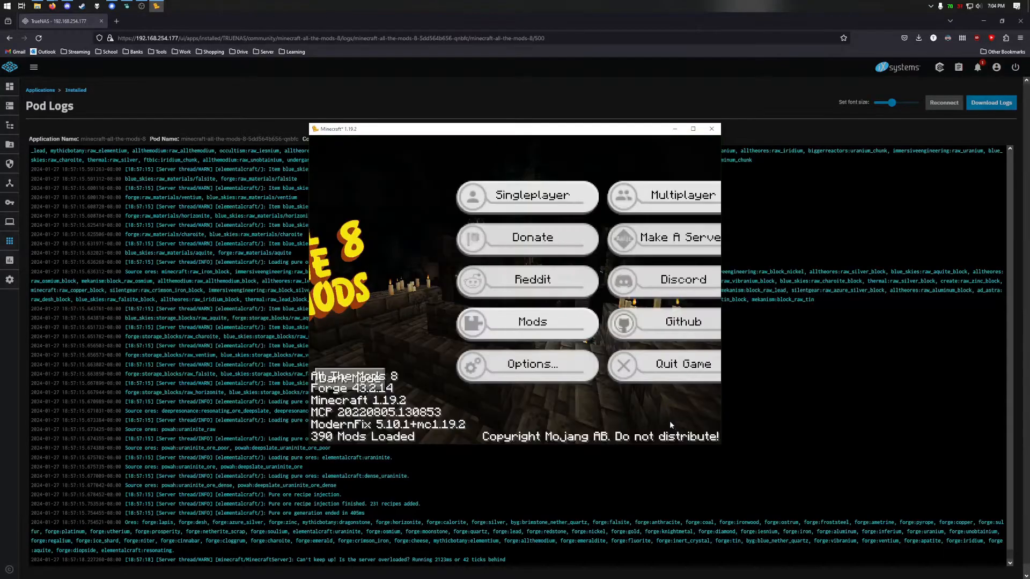
left_click(661, 369)
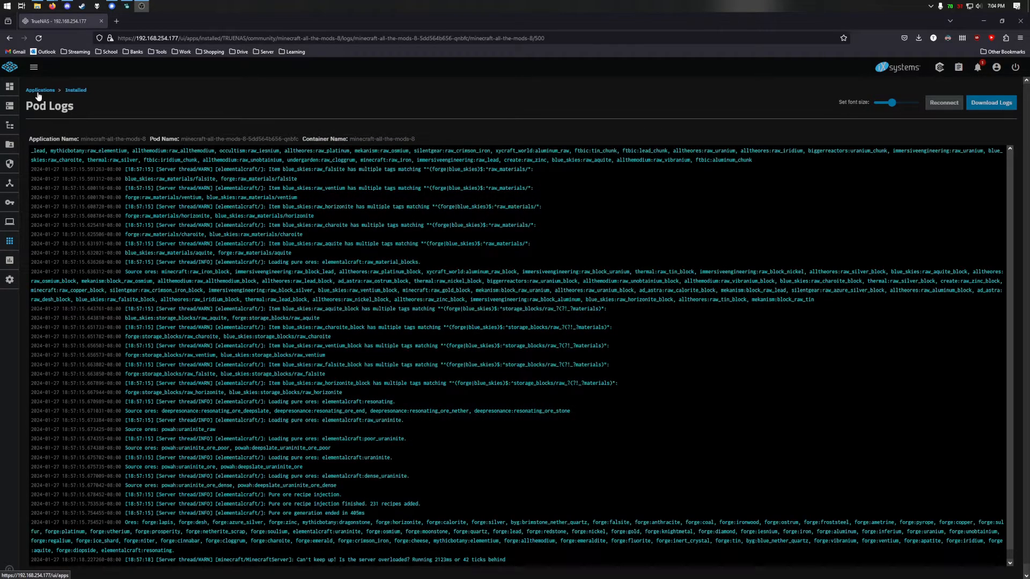
- Stop minecraft-all-the-mods-8 from the Installed list and open its Edit configuration
left_click(40, 91)
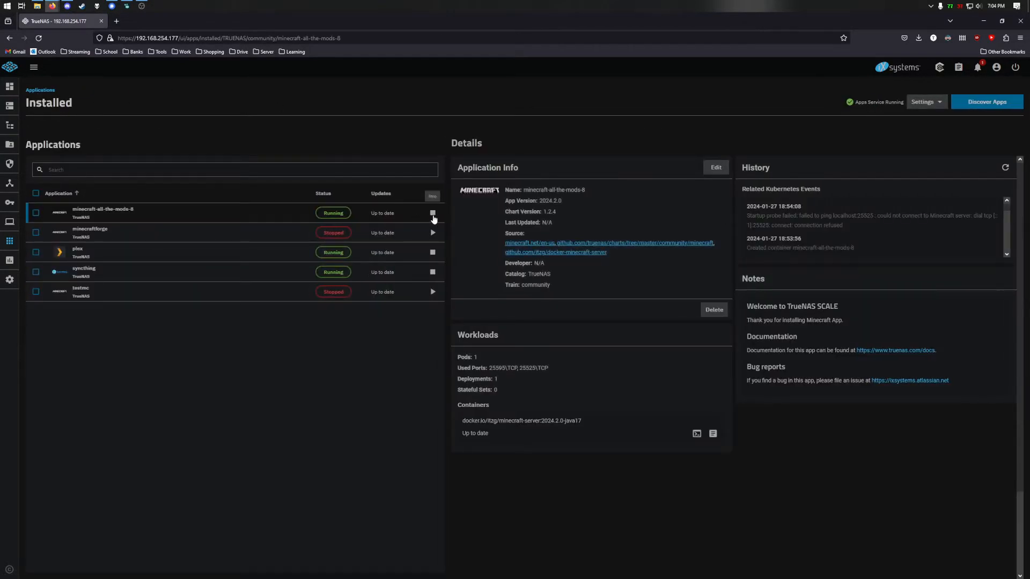
left_click(431, 214)
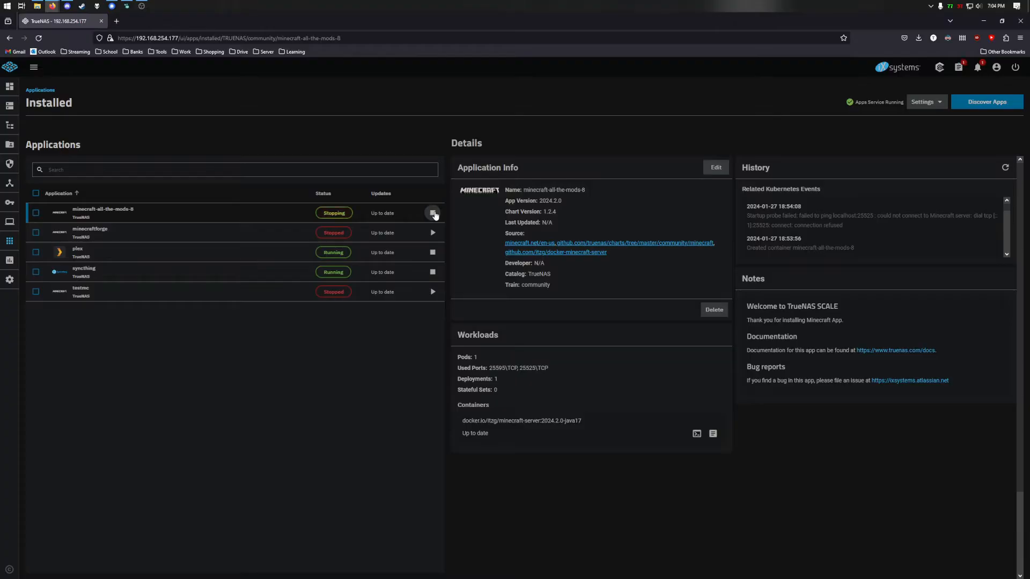
left_click(717, 170)
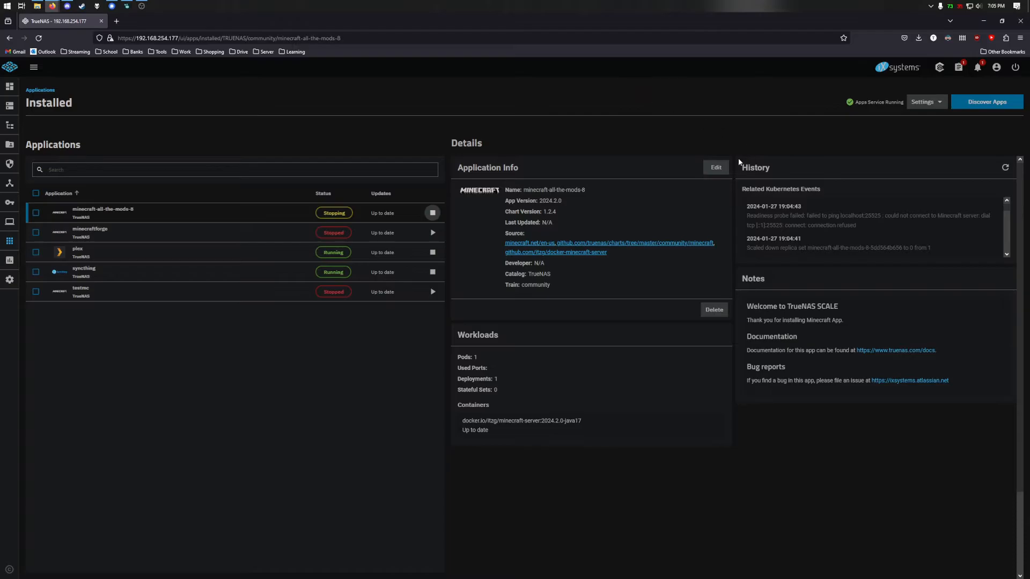
left_click(724, 166)
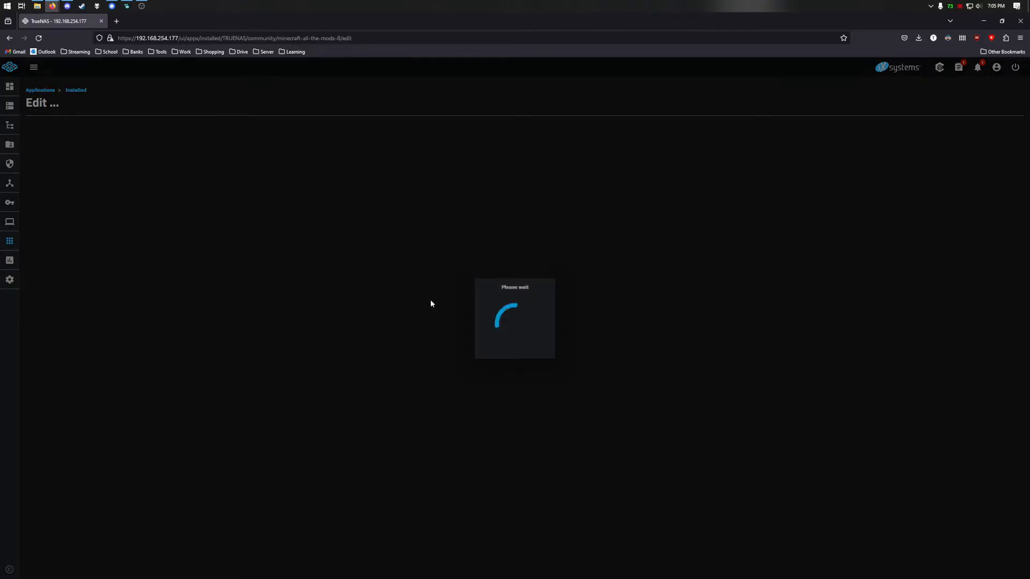
- Reapply the unchanged minecraft-all-the-mods-8 configuration and review the redeployed server's pod logs
scroll(136, 401, "down", 10)
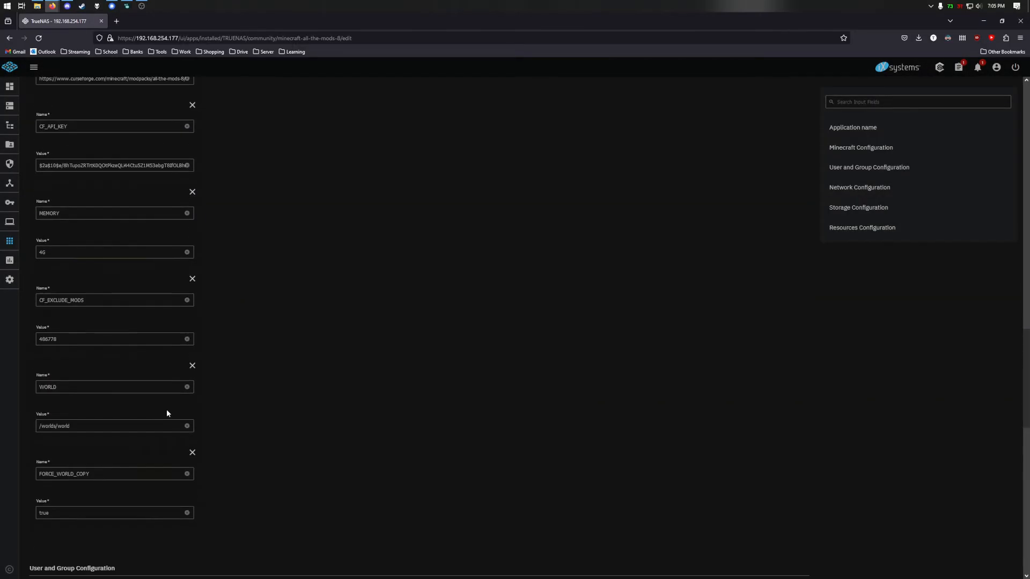
scroll(236, 394, "down", 10)
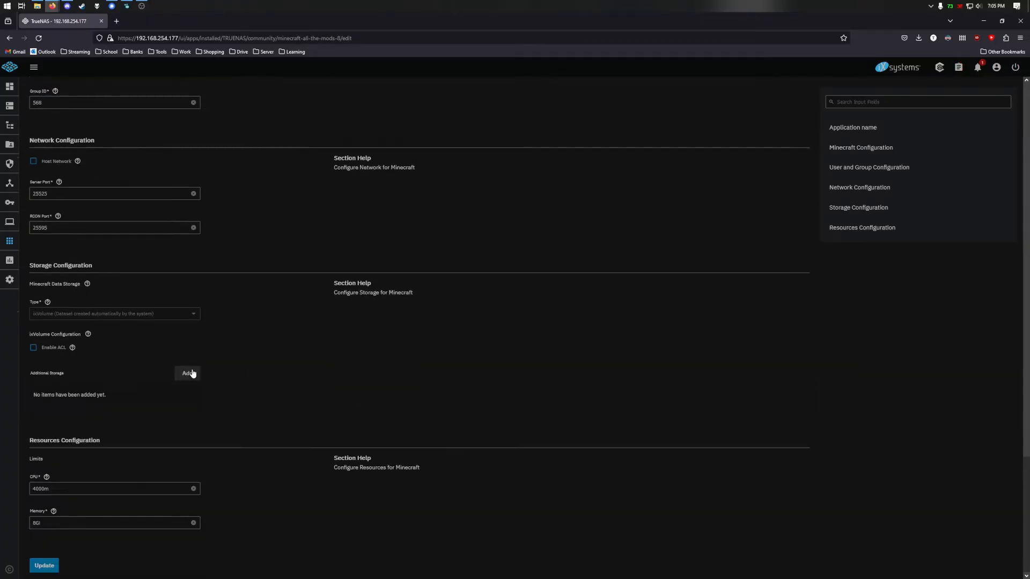
left_click(56, 564)
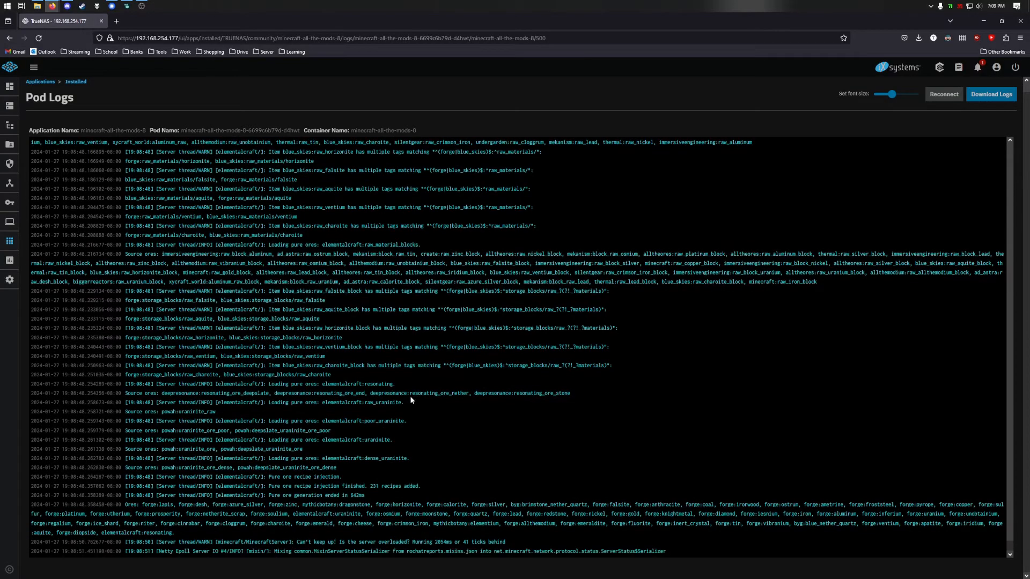
left_click(76, 81)
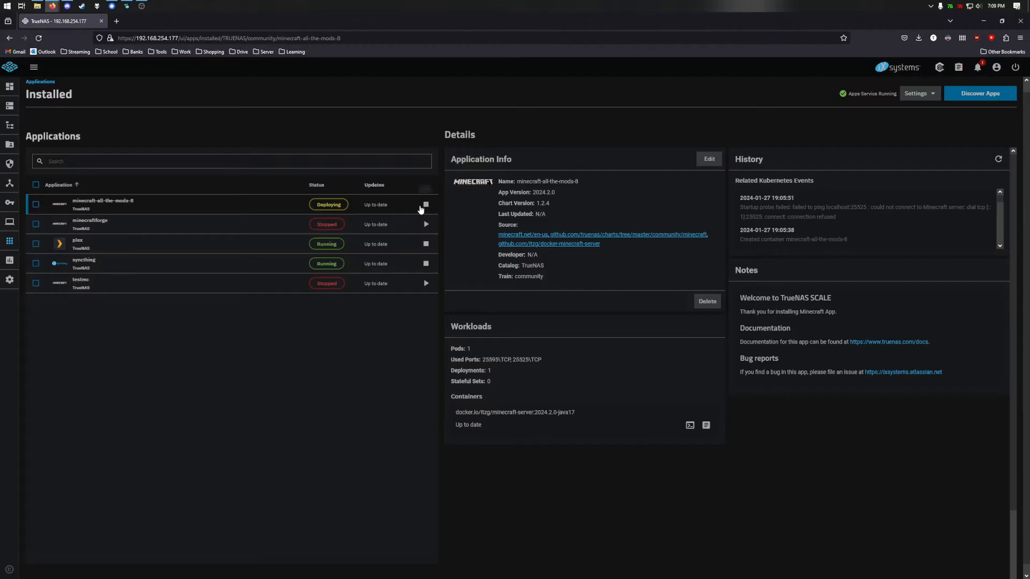
left_click(424, 205)
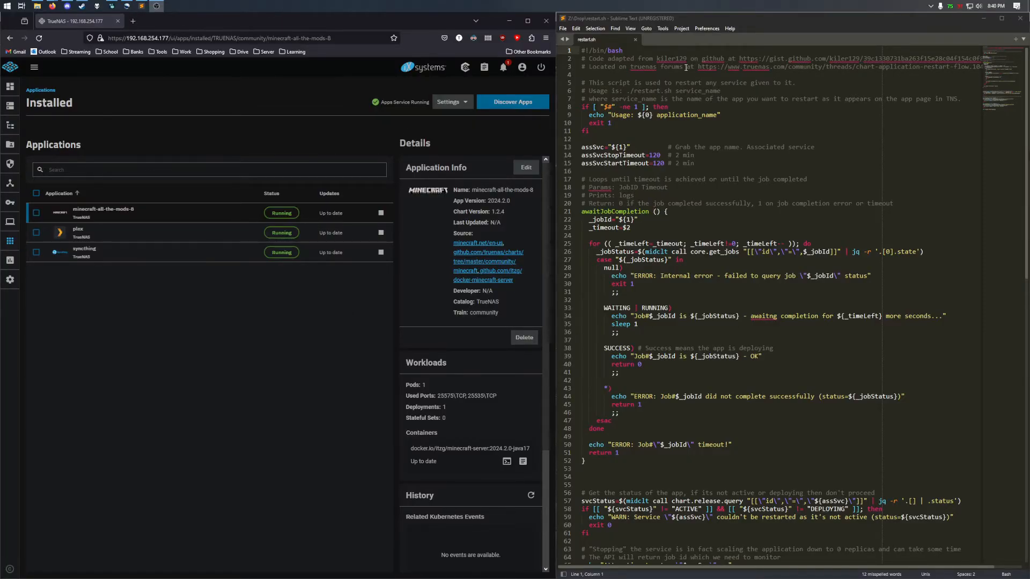
left_click_drag(739, 58, 981, 61)
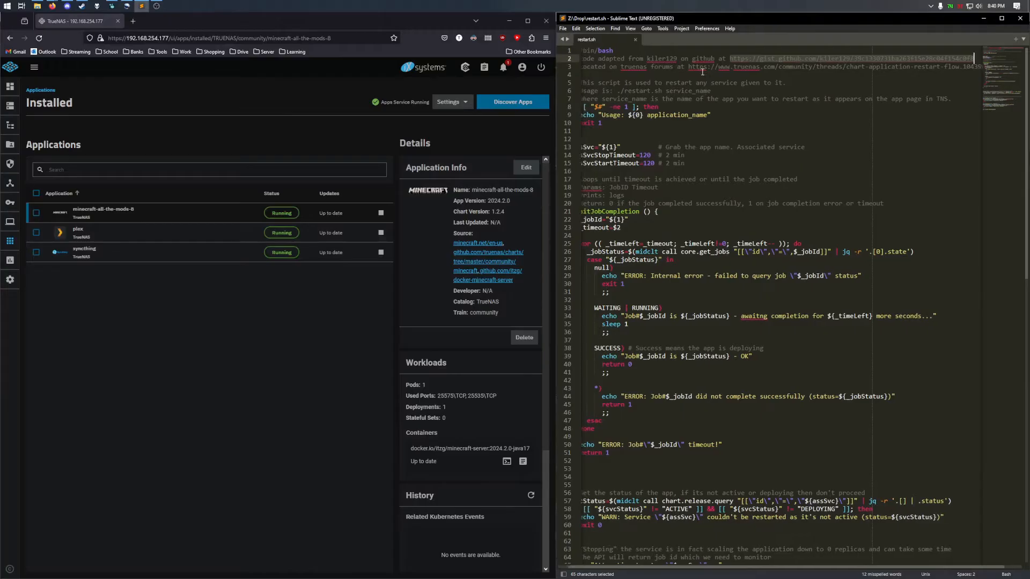
scroll(707, 70, "left", 1)
left_click_drag(699, 67, 955, 72)
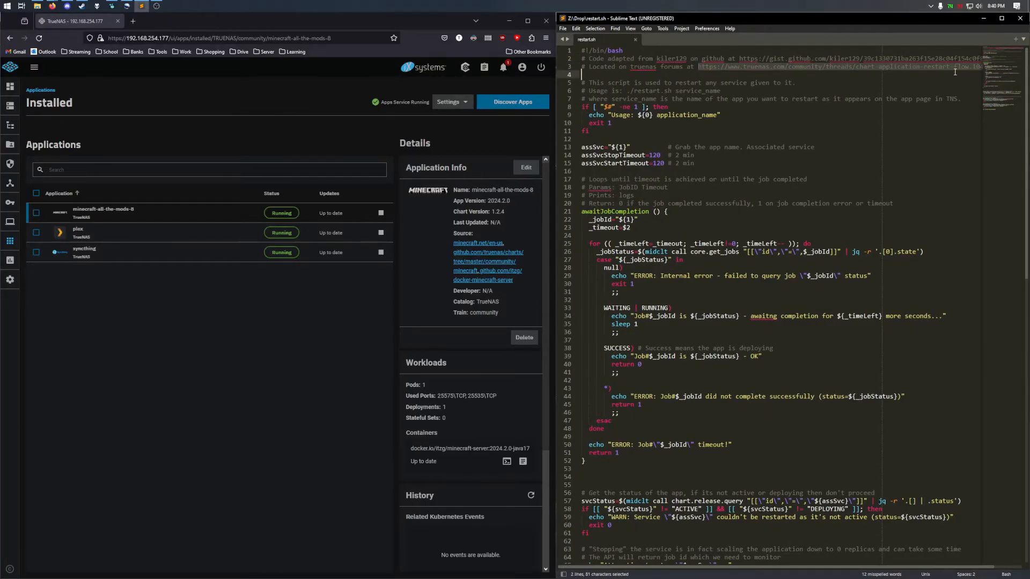
double_click(901, 58)
left_click_drag(738, 60, 959, 59)
left_click(959, 59)
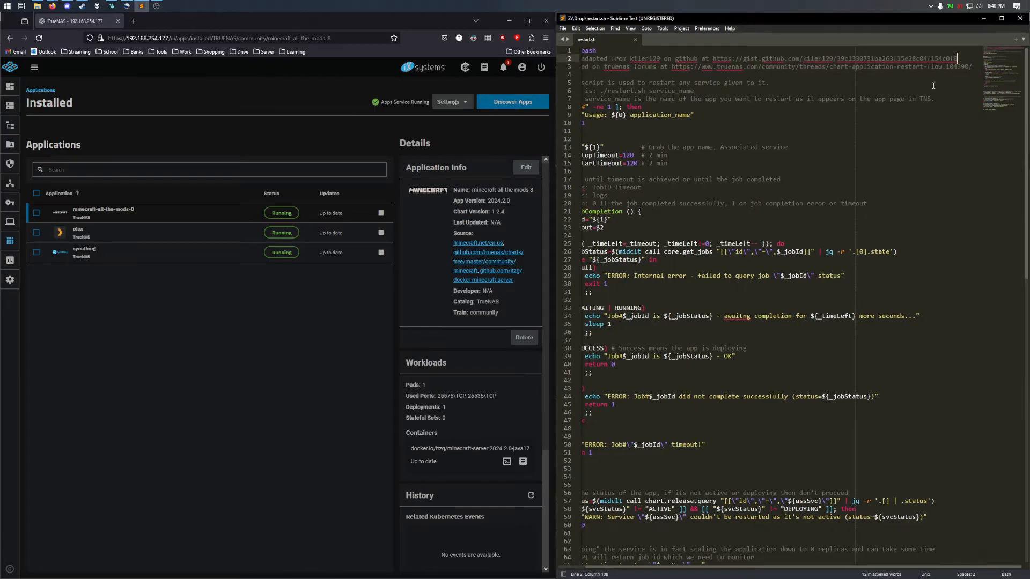
scroll(890, 122, "left", 1)
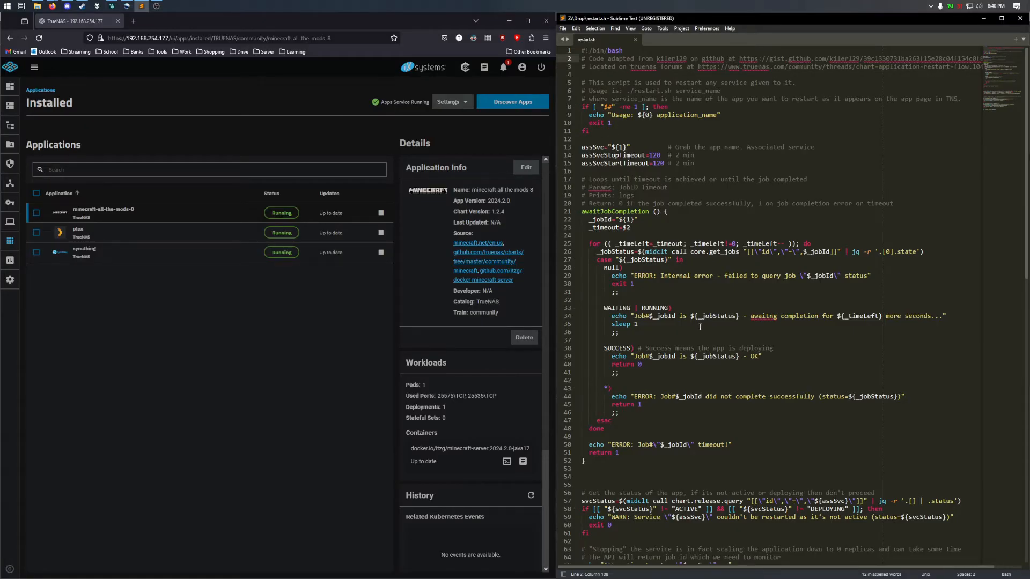
scroll(700, 326, "down", 6)
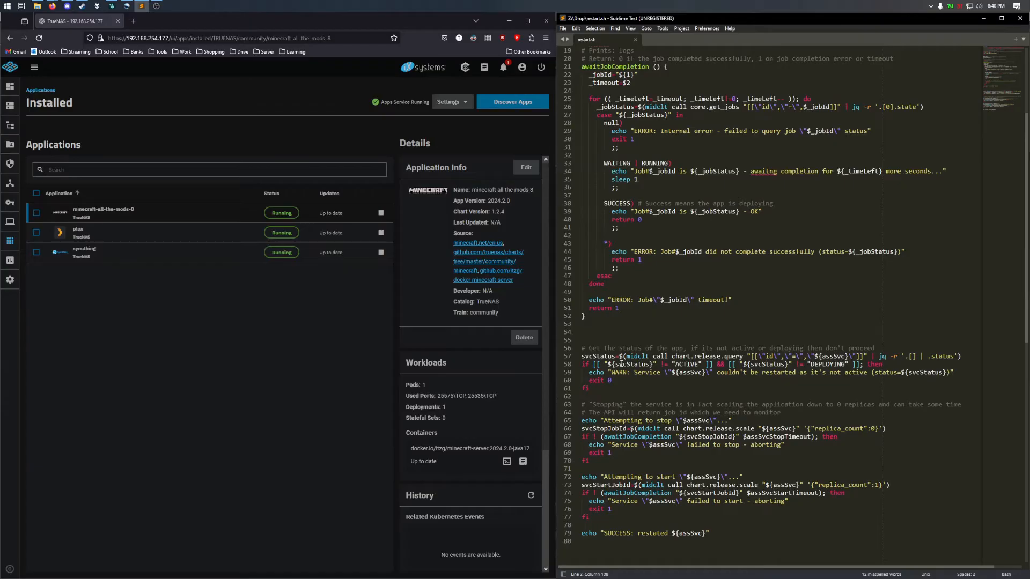
scroll(620, 356, "up", 6)
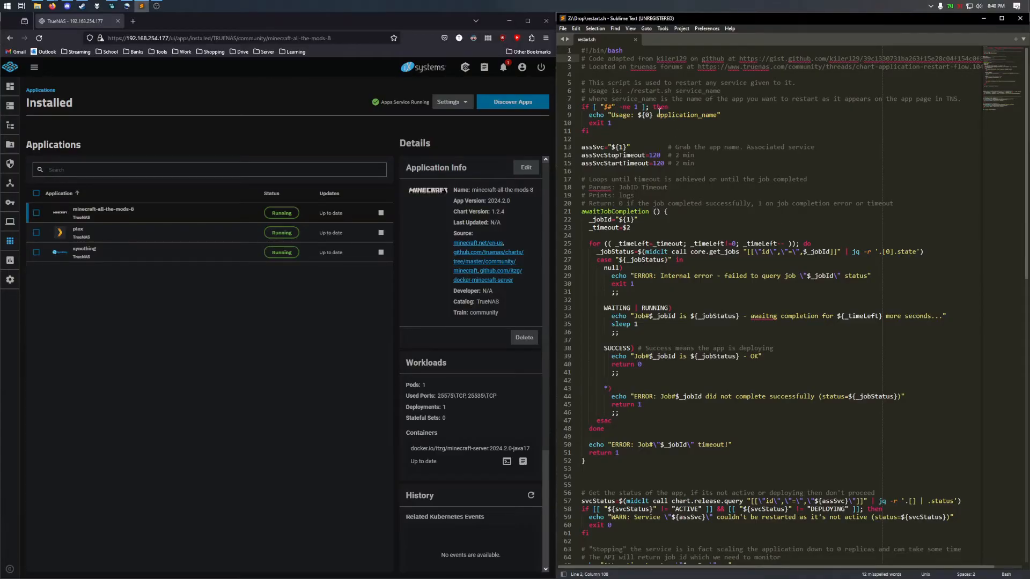
left_click_drag(582, 107, 651, 131)
left_click(637, 135)
left_click_drag(585, 148, 650, 163)
left_click(650, 163)
scroll(625, 208, "down", 1)
scroll(626, 208, "down", 3)
left_click_drag(603, 114, 674, 367)
left_click(674, 367)
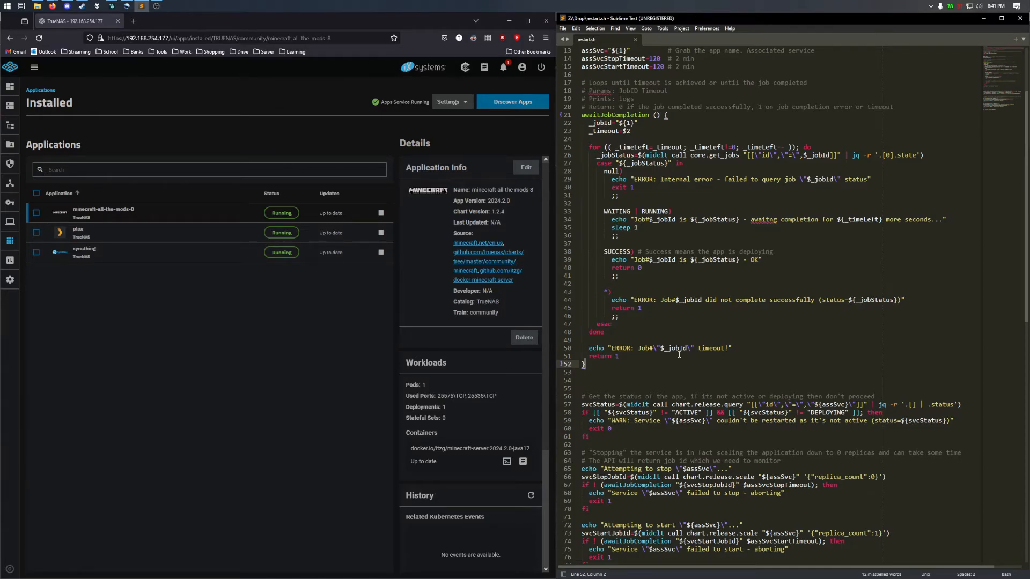
scroll(622, 346, "down", 6)
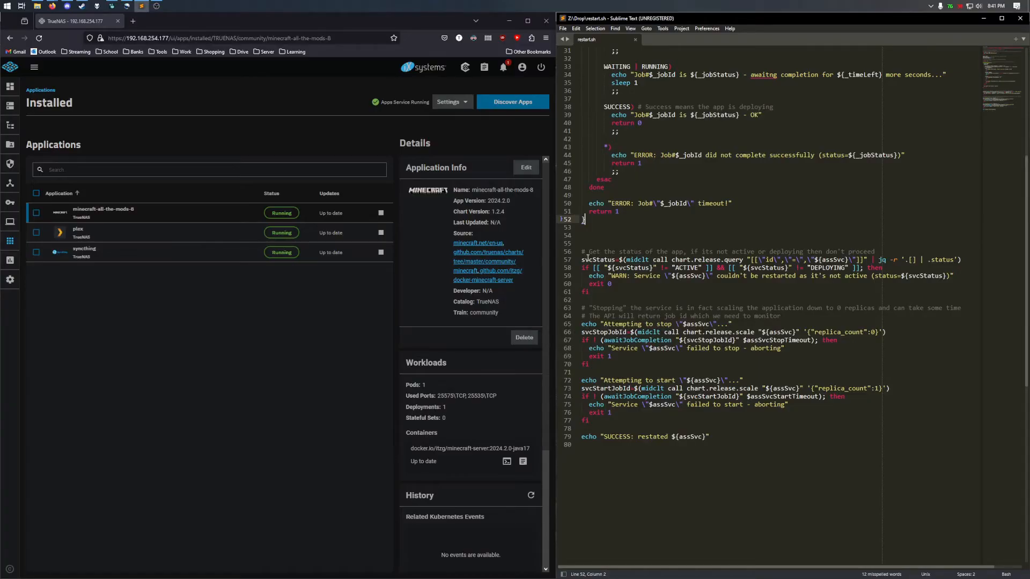
left_click_drag(584, 259, 969, 261)
left_click(969, 261)
left_click_drag(589, 324, 706, 327)
left_click(707, 327)
left_click_drag(600, 382, 690, 421)
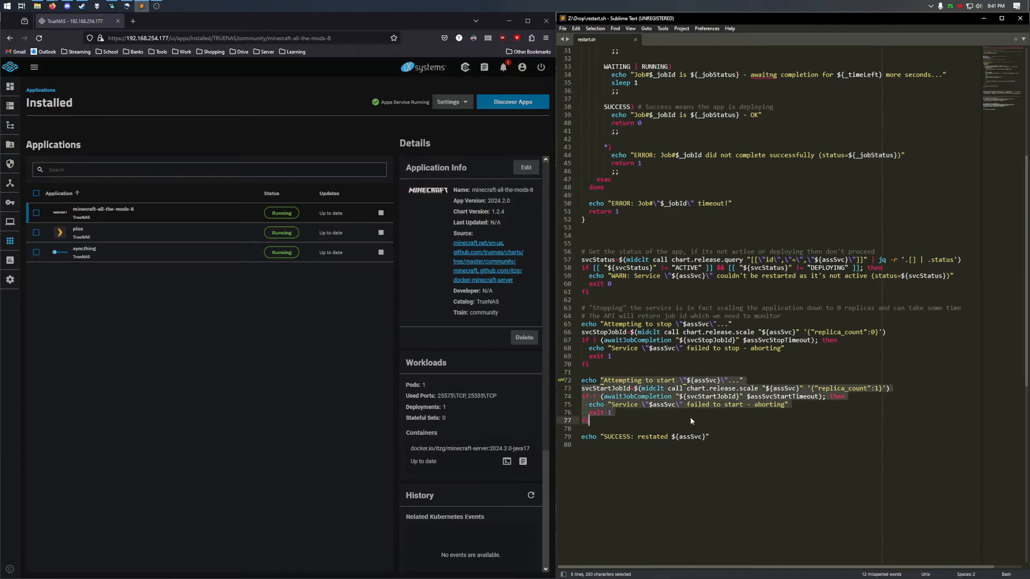
left_click(693, 422)
left_click(726, 446)
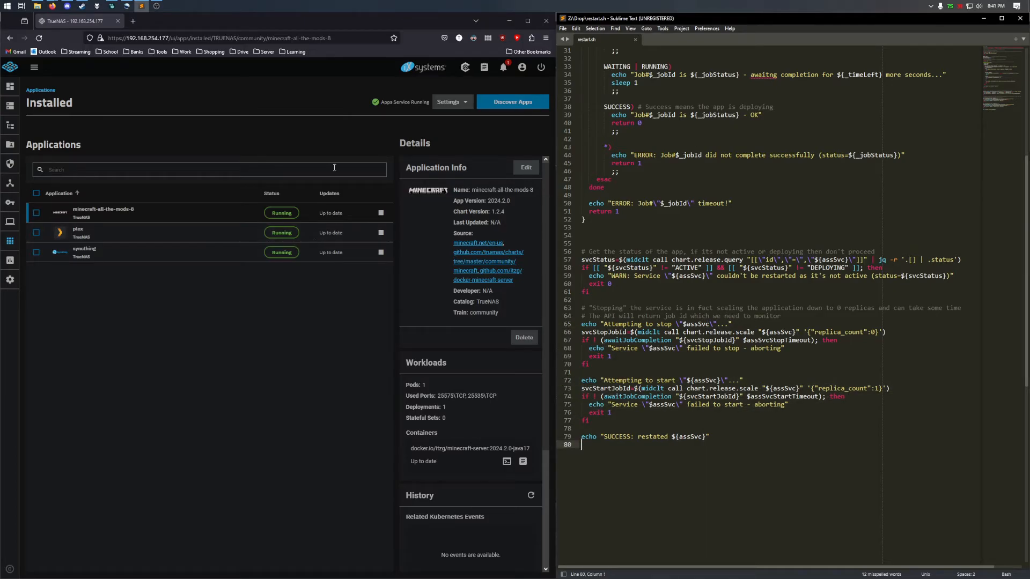
left_click(11, 283)
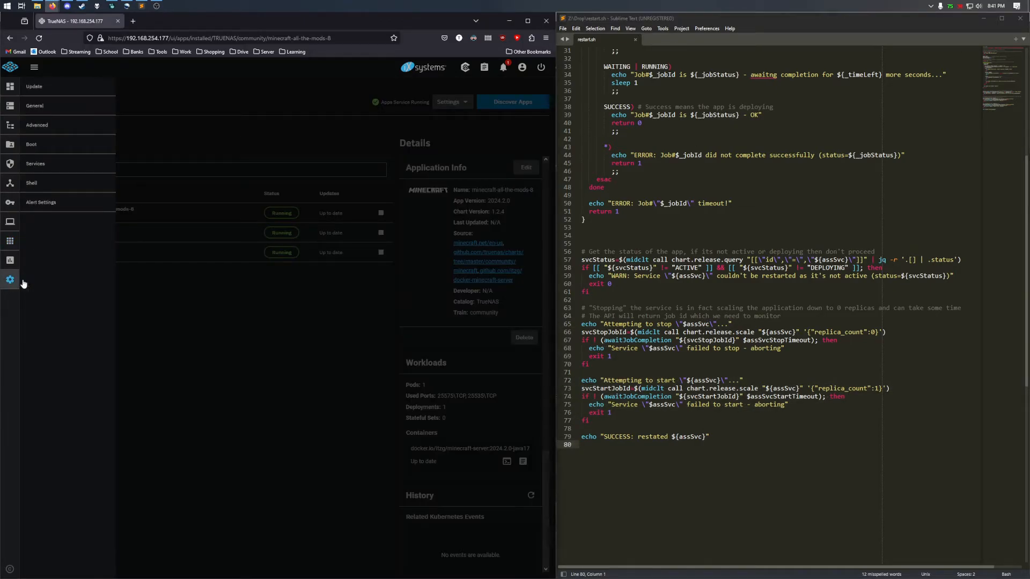
- Run ls /home/cust_scripts in the Shell to confirm restart.sh, then go to System Settings > Advanced
left_click(43, 198)
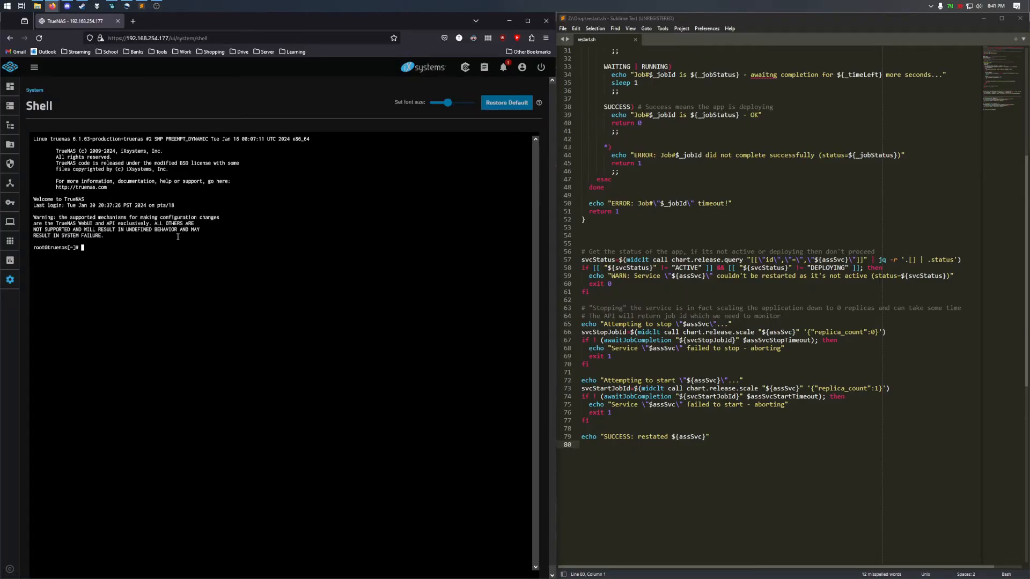
type("ls /home/cus")
key("Tab")
key("BackSpace")
key("Return")
left_click(11, 280)
left_click(66, 128)
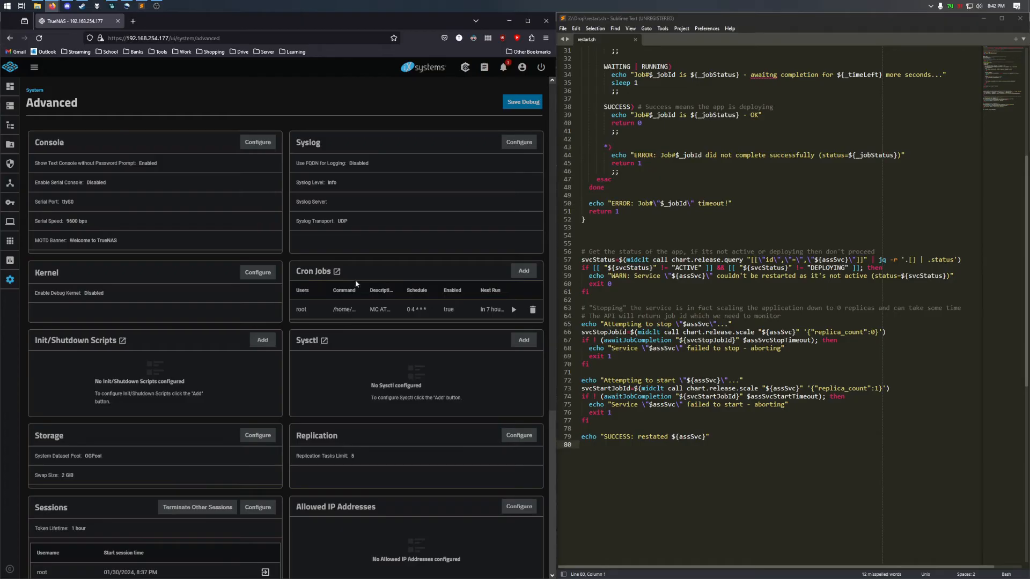
- Save the root cron job 'MC ATM8 Nightly Restart' running restart.sh minecraft-all-the-mods-8 daily at 04:00
left_click(519, 275)
left_click(439, 355)
left_click(319, 294)
left_click(341, 311)
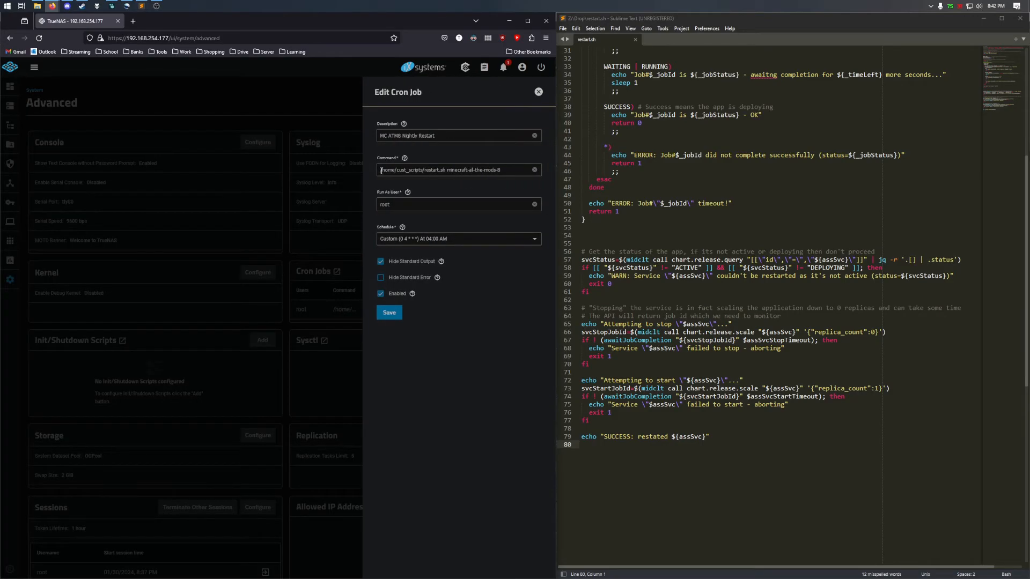
left_click_drag(381, 171, 503, 171)
left_click(394, 207)
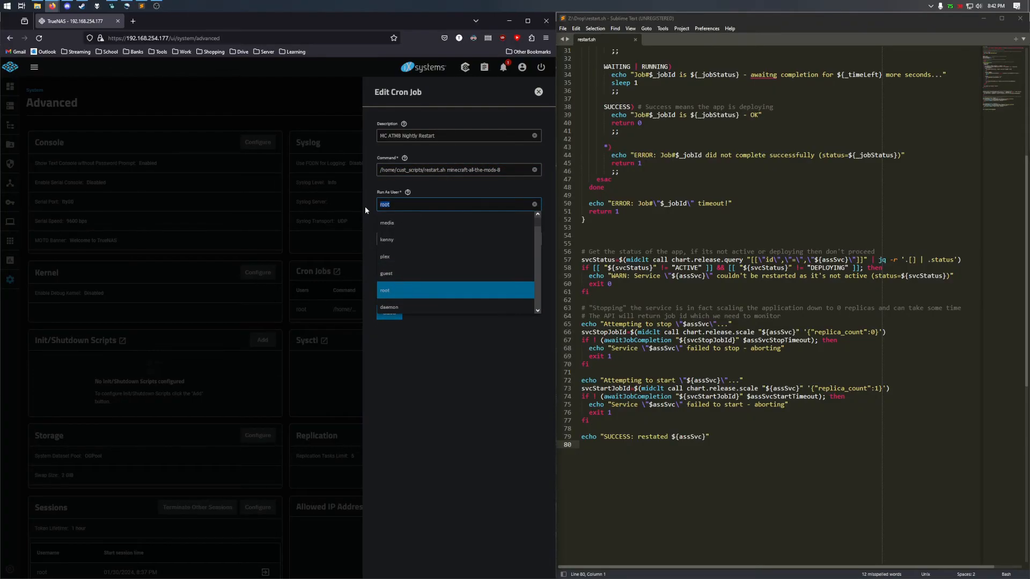
left_click(368, 209)
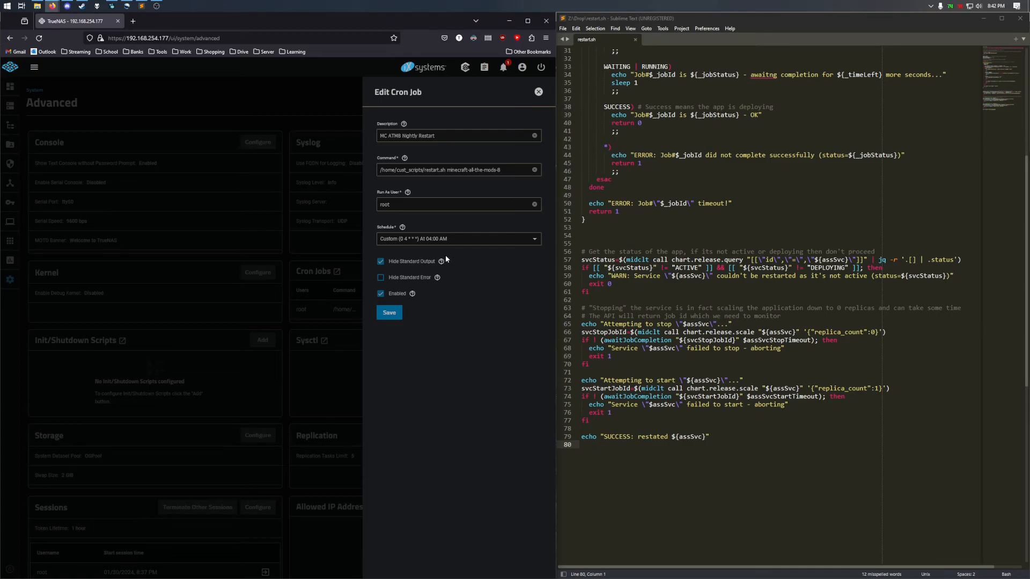
left_click(499, 171)
left_click(390, 315)
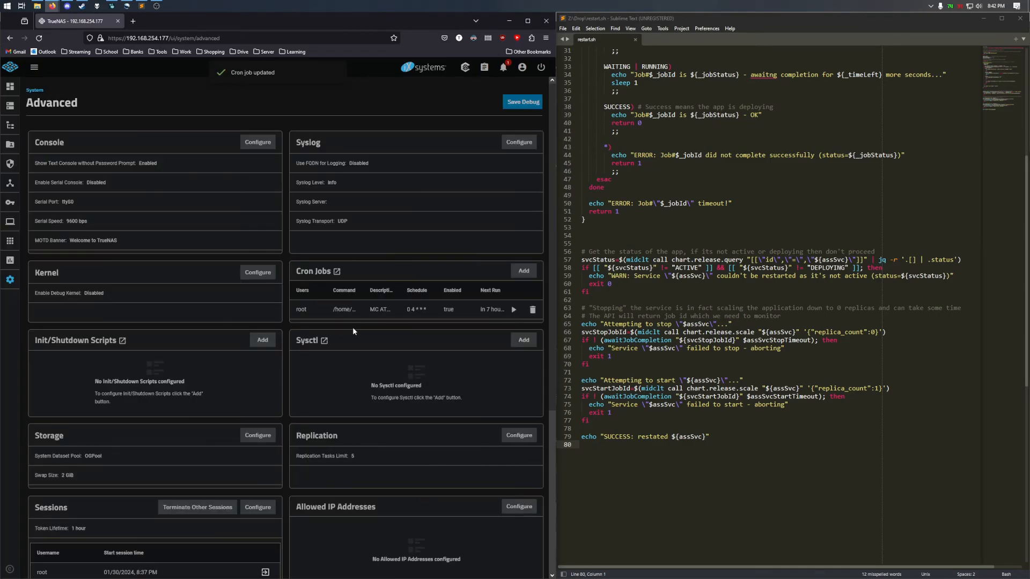
- Run the nightly restart cron job now, confirm its success, and return to installed apps
left_click(515, 313)
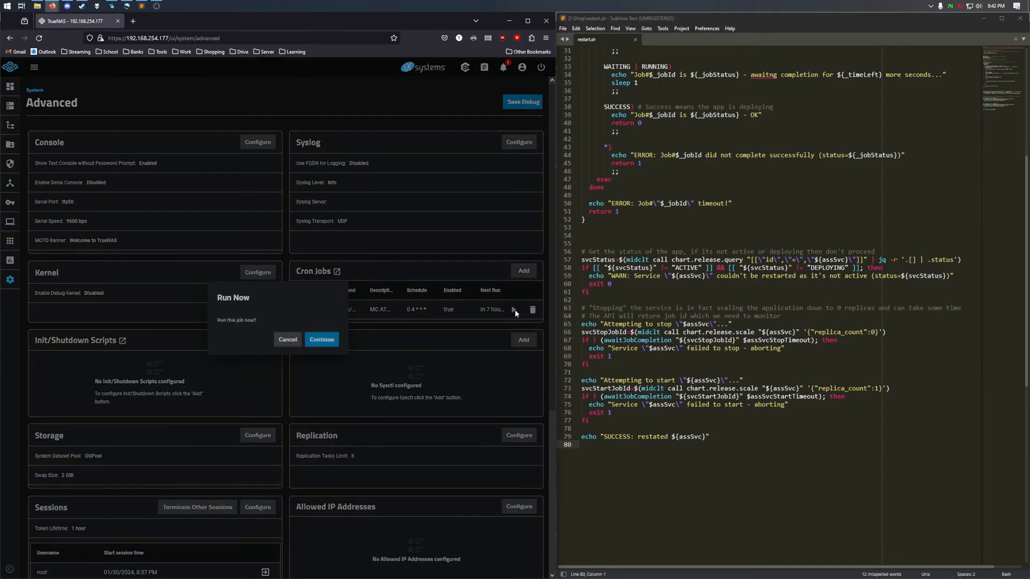
left_click(322, 342)
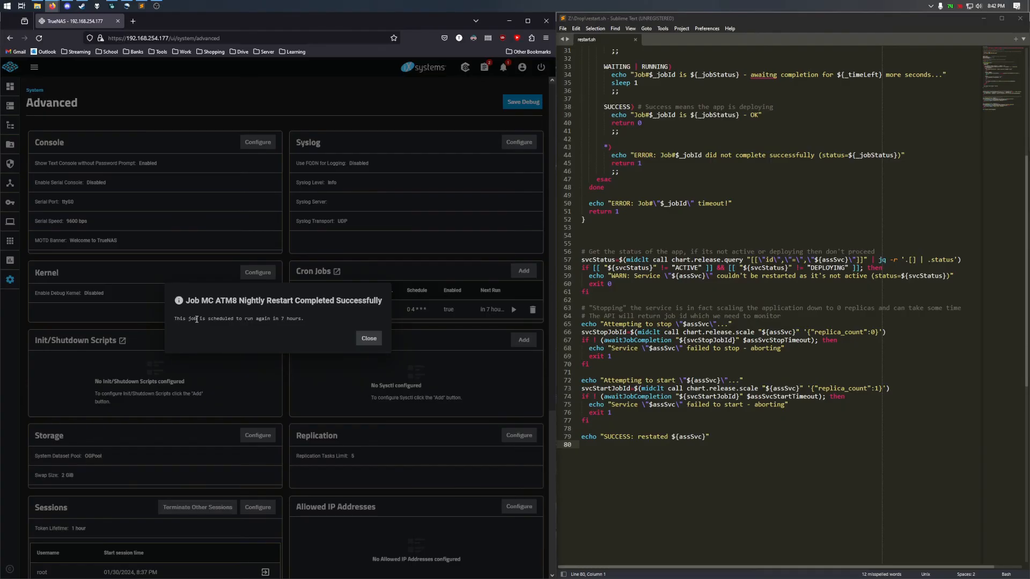
left_click(360, 340)
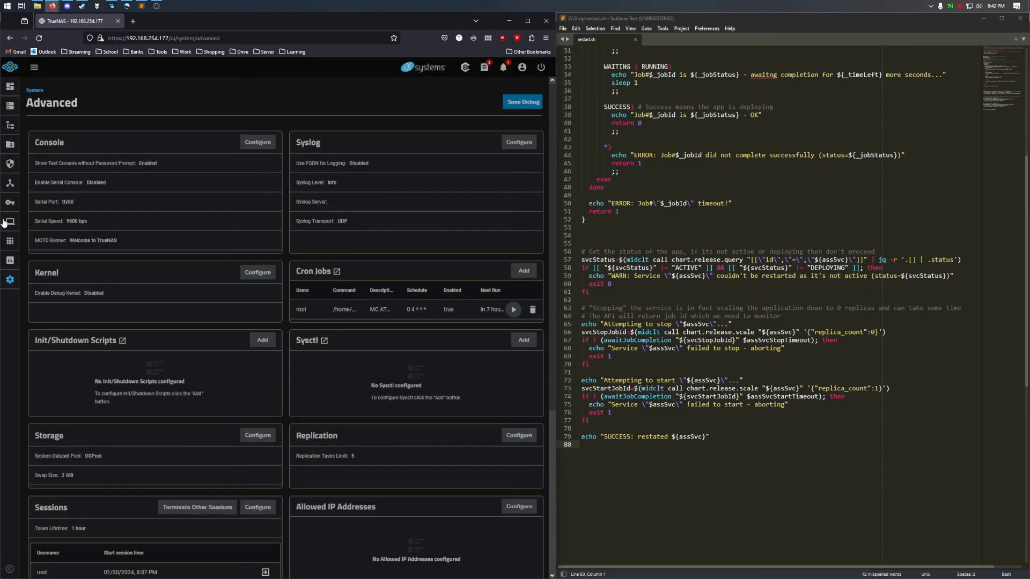
left_click(13, 241)
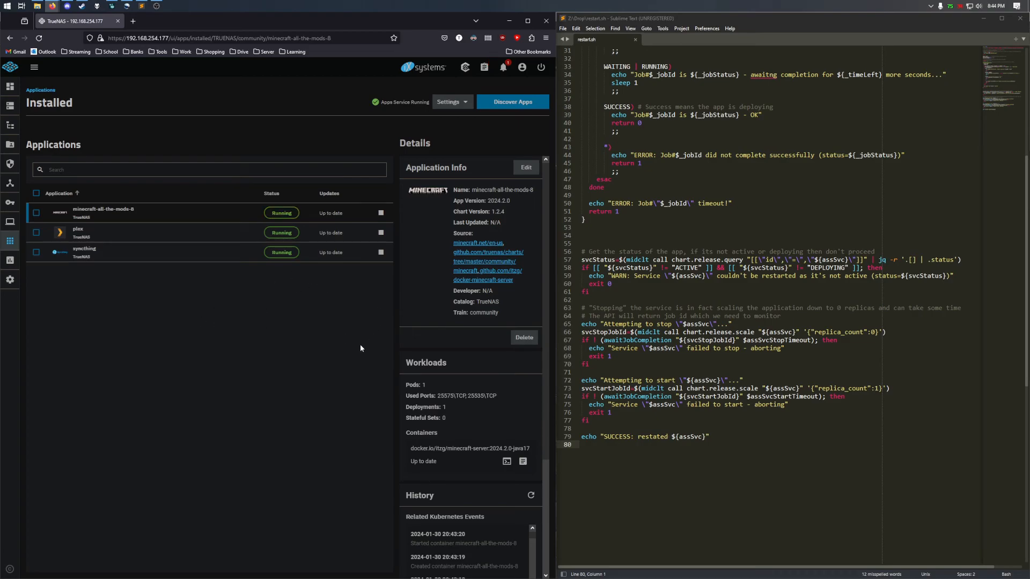
- View the pod logs of the minecraft-all-the-mods-8 container to follow its restart
scroll(510, 396, "down", 2)
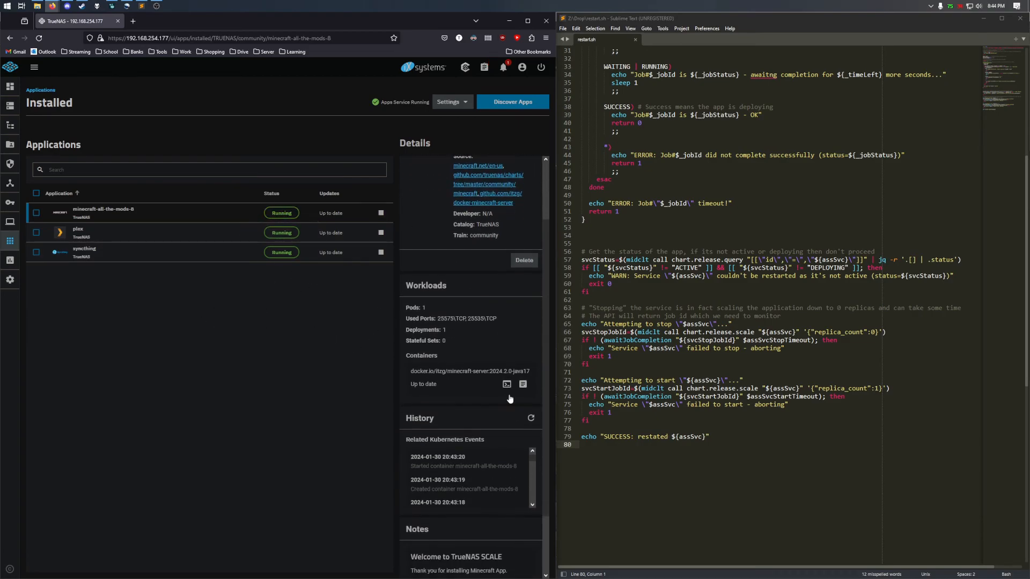
left_click(525, 385)
left_click(344, 383)
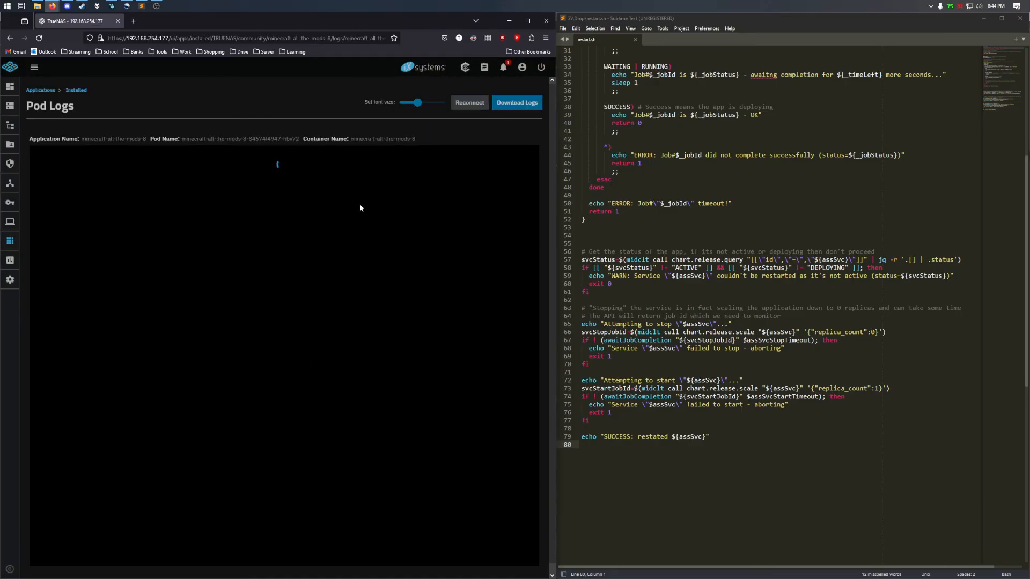